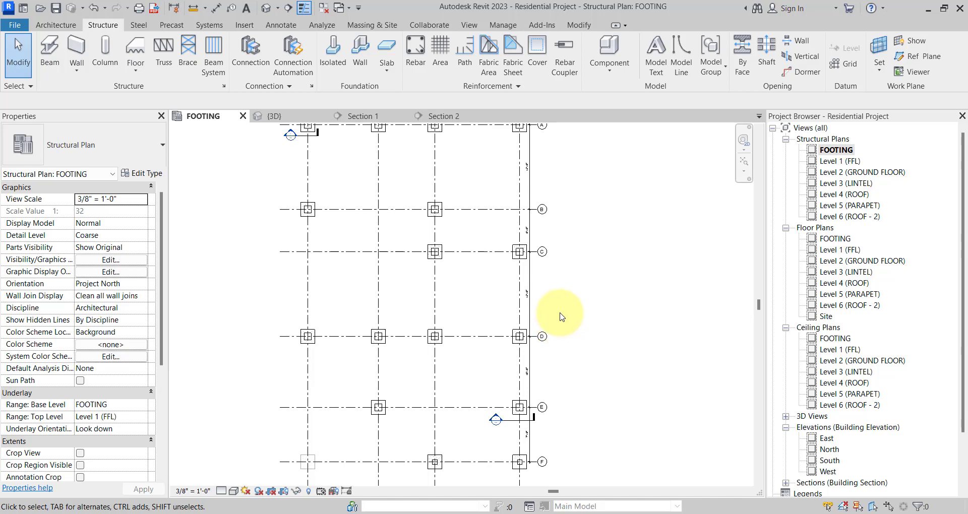
- Switch to Residential Project.pdf in Acrobat and examine the foundation beam layout on sheet A101 - Foundation Plan view
{"action": "scroll", "coordinate": [569, 310], "scroll_direction": "down", "scroll_amount": 2}
{"action": "scroll", "coordinate": [519, 247], "scroll_direction": "up", "scroll_amount": 4}
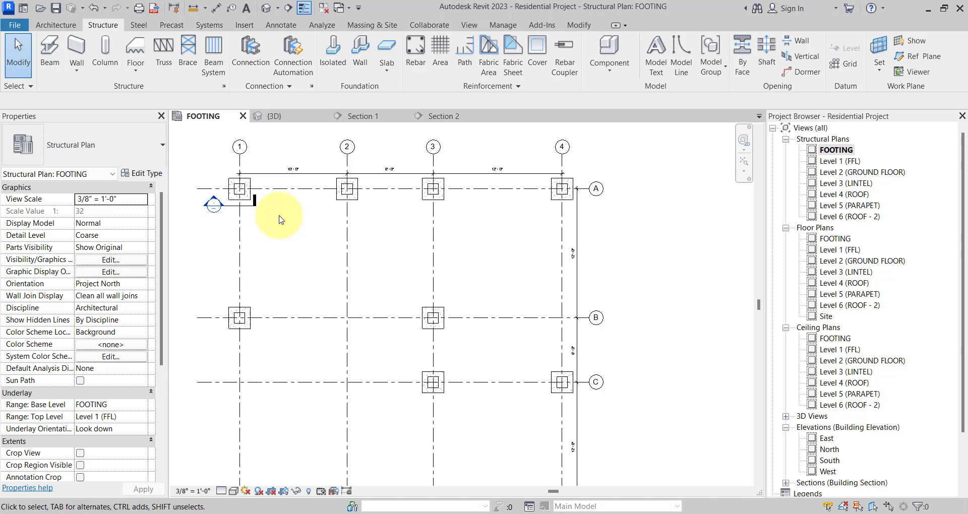
{"action": "left_click", "coordinate": [706, 513]}
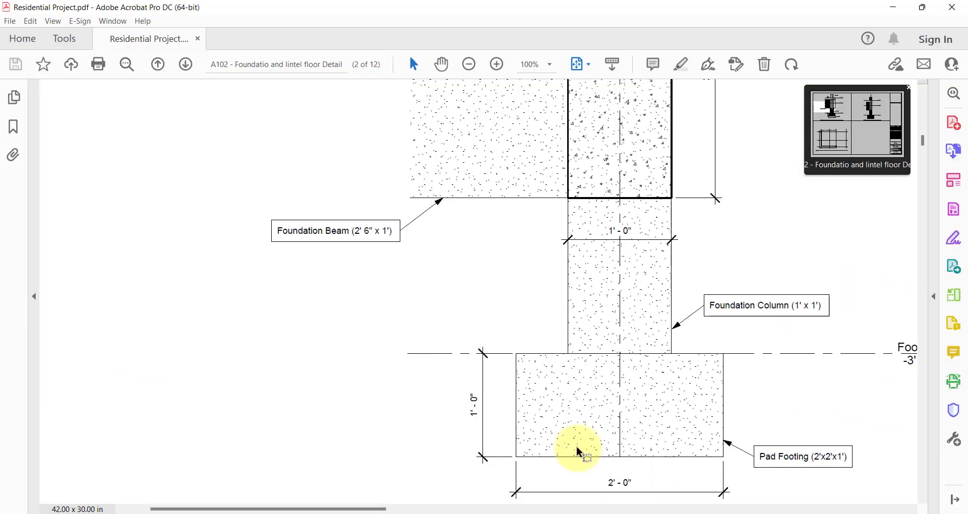
{"action": "scroll", "coordinate": [340, 309], "scroll_direction": "up", "scroll_amount": 4}
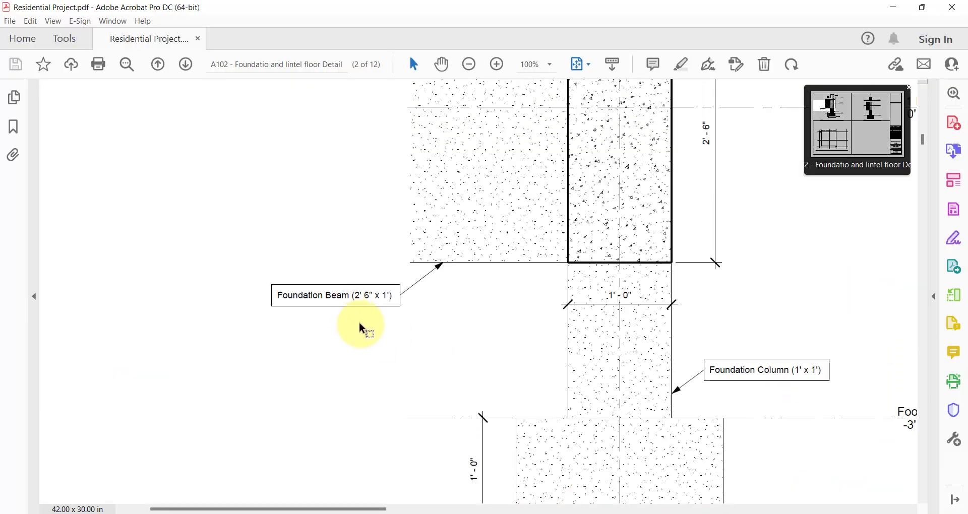
{"action": "scroll", "coordinate": [362, 329], "scroll_direction": "down", "scroll_amount": 5, "text": "ctrl"}
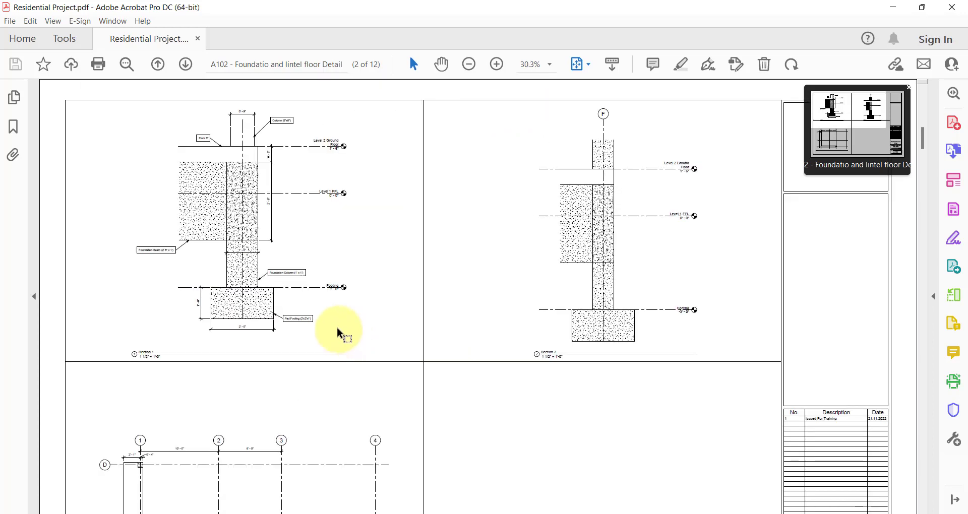
{"action": "scroll", "coordinate": [338, 333], "scroll_direction": "up", "scroll_amount": 10}
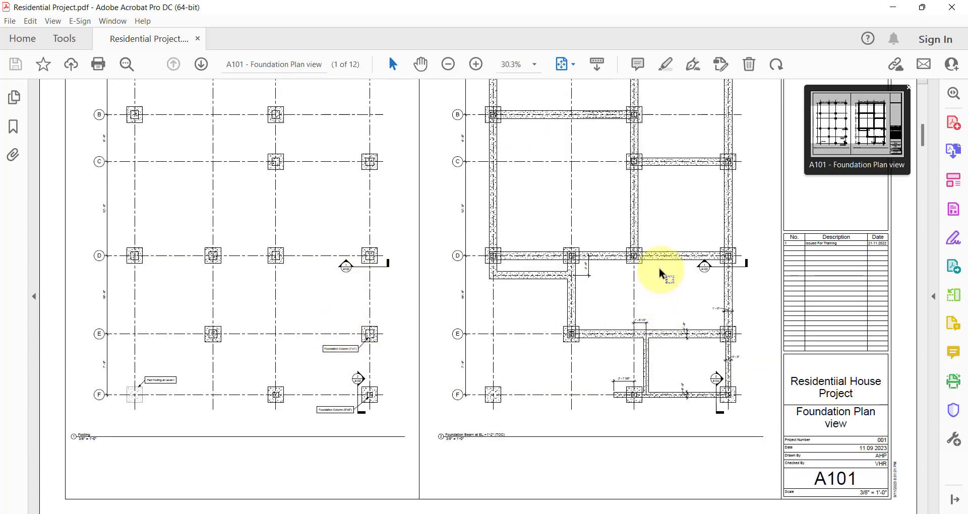
{"action": "scroll", "coordinate": [664, 307], "scroll_direction": "up", "scroll_amount": 2}
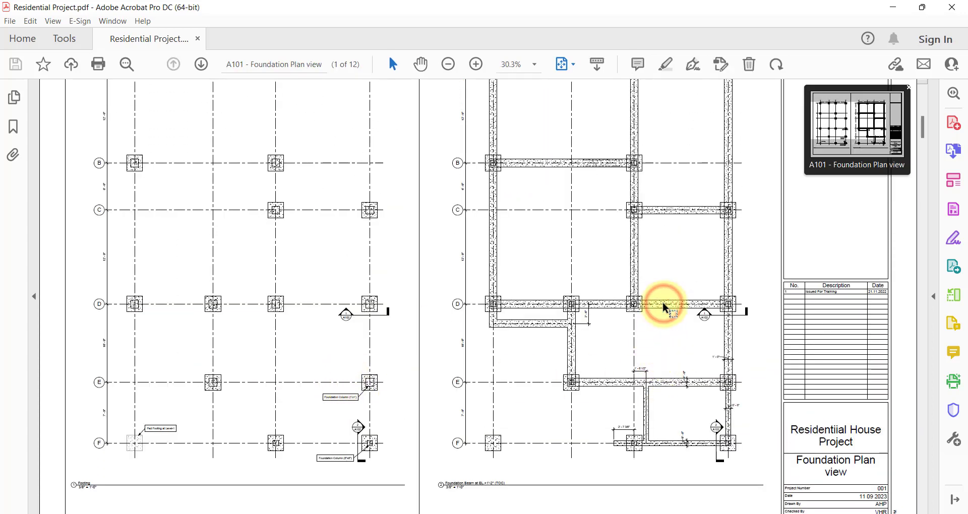
{"action": "scroll", "coordinate": [664, 308], "scroll_direction": "up", "scroll_amount": 4}
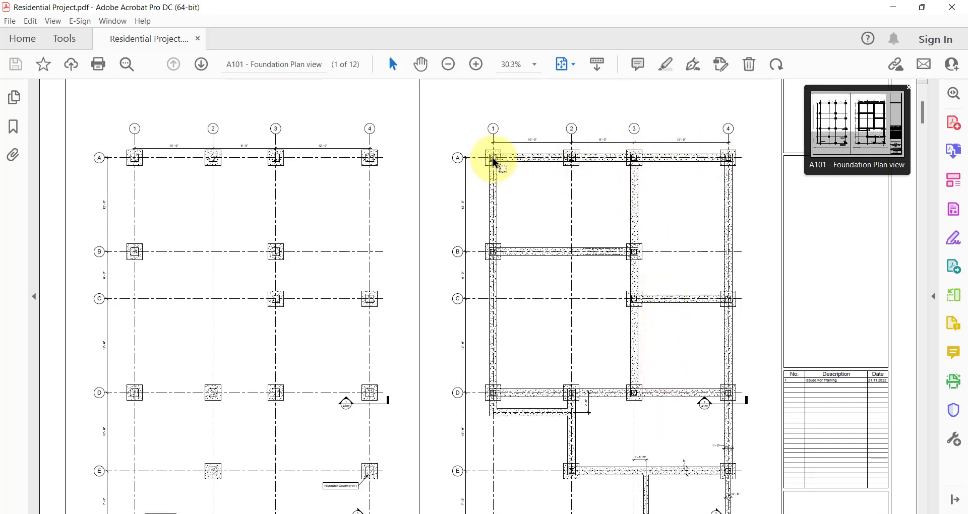
{"action": "scroll", "coordinate": [504, 161], "scroll_direction": "down", "scroll_amount": 1}
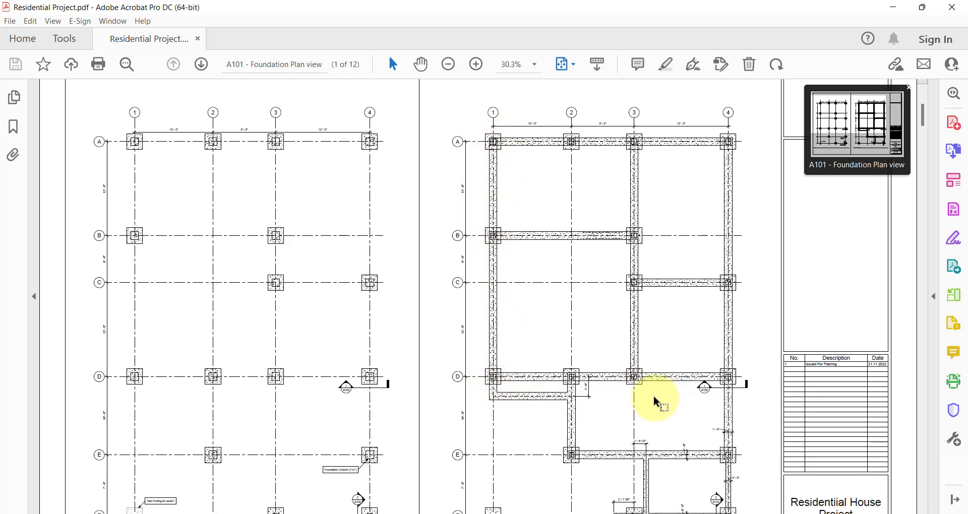
{"action": "scroll", "coordinate": [663, 352], "scroll_direction": "down", "scroll_amount": 3}
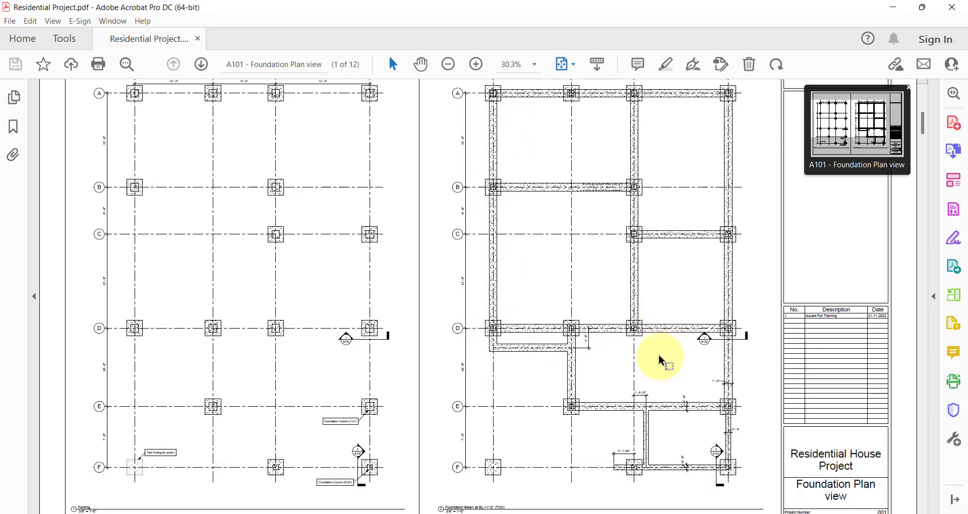
{"action": "scroll", "coordinate": [719, 360], "scroll_direction": "up", "scroll_amount": 1}
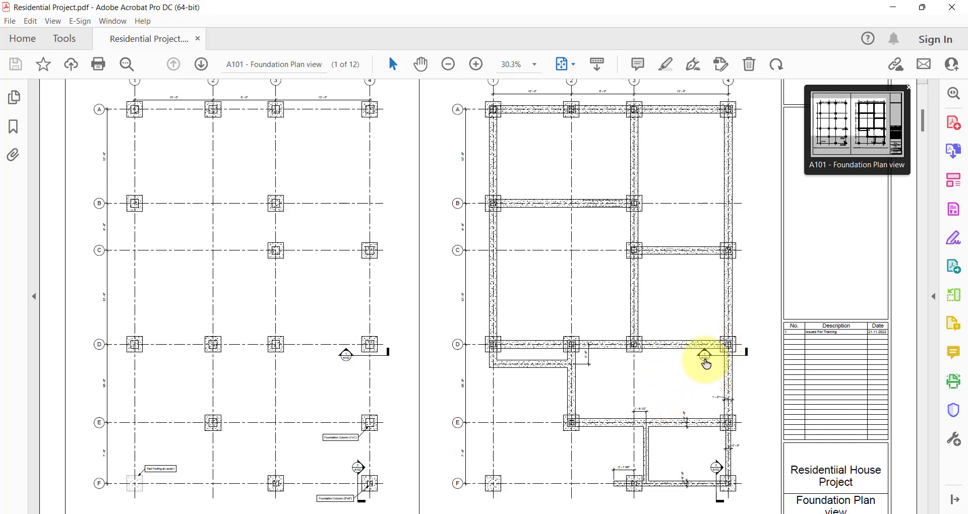
- Follow the A102 section marker near grid D and examine the foundation beam, column and footing dimensions in Section 1
{"action": "scroll", "coordinate": [705, 358], "scroll_direction": "up", "scroll_amount": 6, "text": "ctrl"}
{"action": "left_click", "coordinate": [701, 337]}
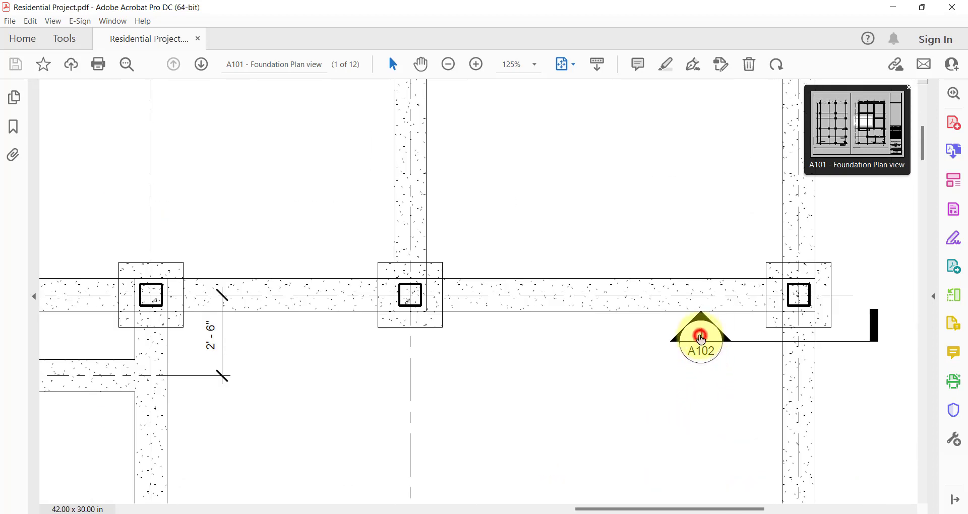
{"action": "scroll", "coordinate": [212, 212], "scroll_direction": "up", "scroll_amount": 2, "text": "ctrl"}
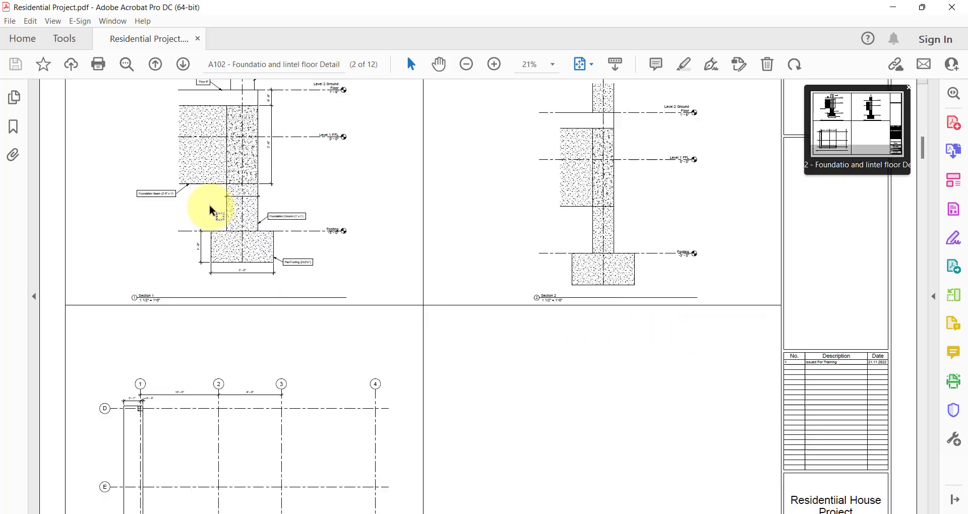
{"action": "scroll", "coordinate": [211, 212], "scroll_direction": "up", "scroll_amount": 3, "text": "ctrl"}
{"action": "scroll", "coordinate": [146, 202], "scroll_direction": "left", "scroll_amount": 3, "text": "shift"}
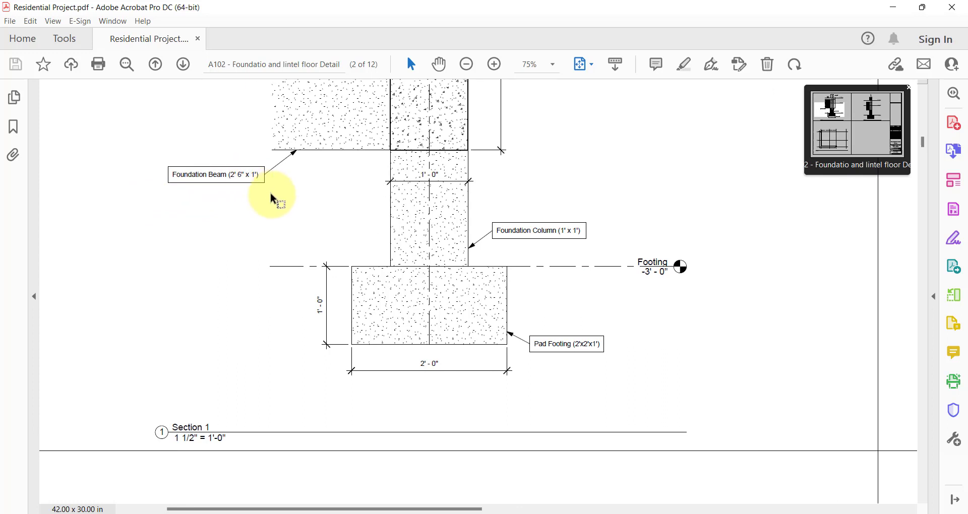
{"action": "scroll", "coordinate": [361, 197], "scroll_direction": "up", "scroll_amount": 4}
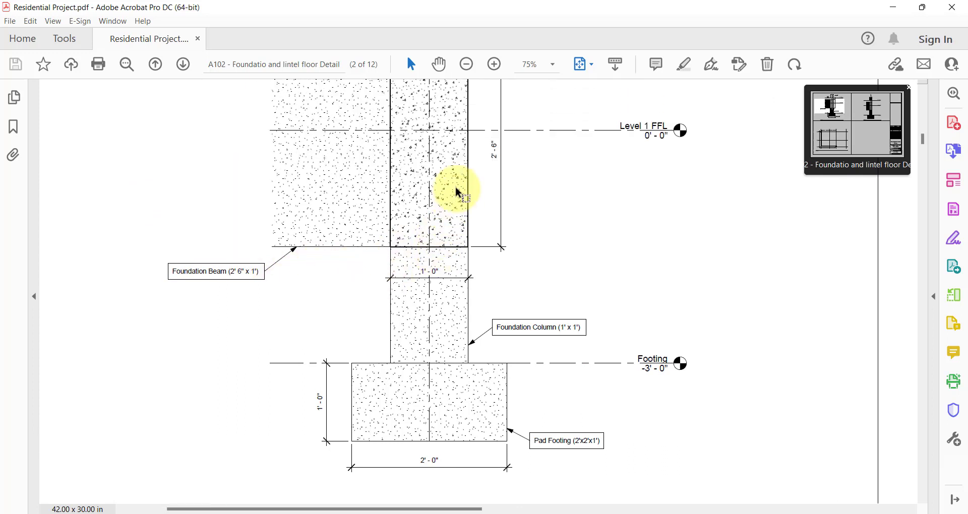
{"action": "scroll", "coordinate": [457, 193], "scroll_direction": "up", "scroll_amount": 3}
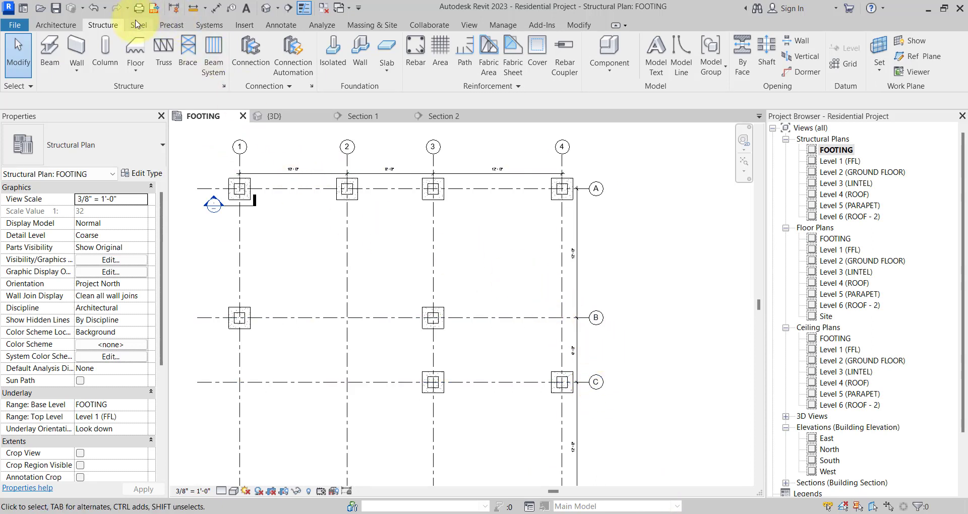
- In Revit, start the Beam tool and load the Concrete-Rectangular Beam family from the Structural Framing Concrete folder
{"action": "left_click", "coordinate": [115, 26]}
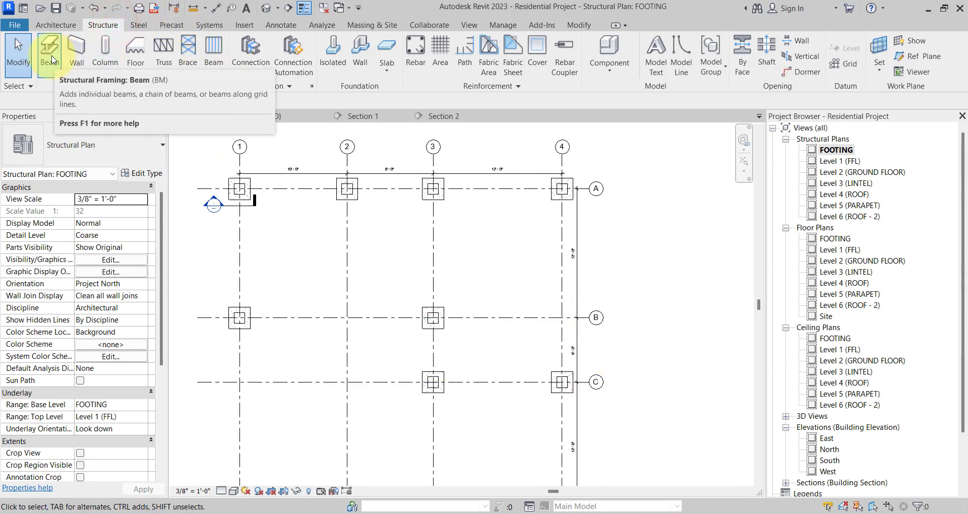
{"action": "left_click", "coordinate": [51, 58]}
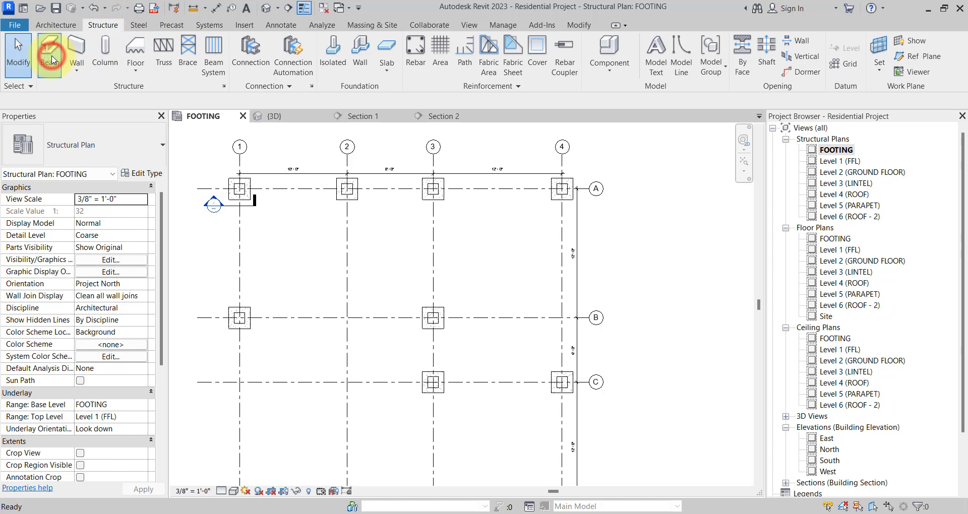
{"action": "left_click", "coordinate": [91, 152]}
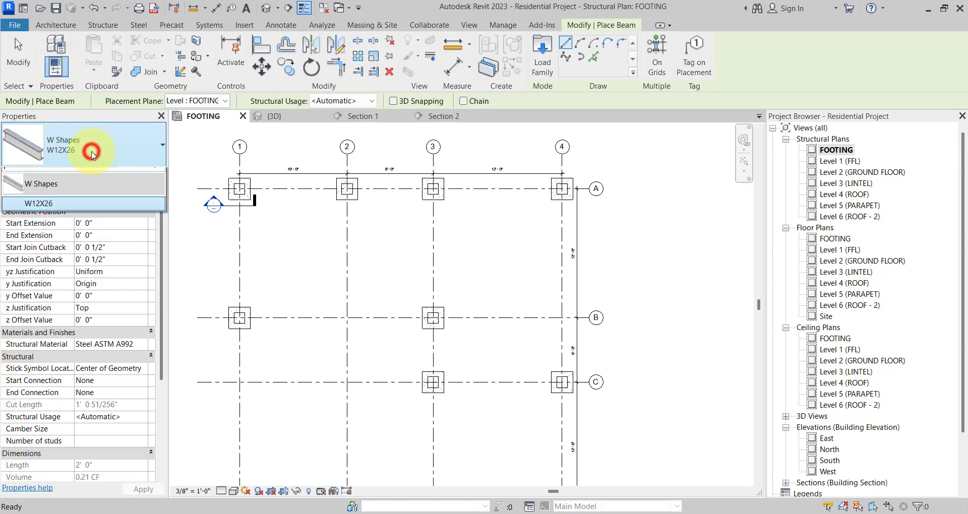
{"action": "left_click", "coordinate": [84, 206]}
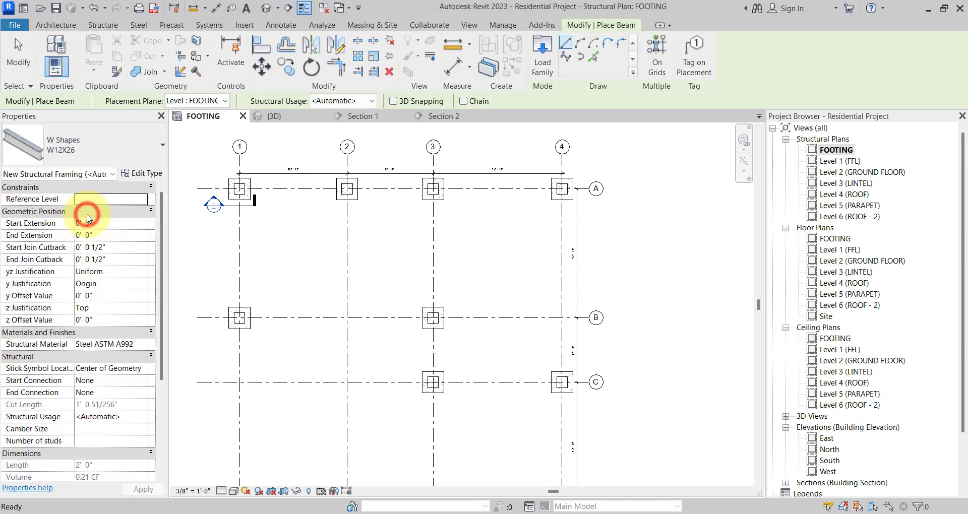
{"action": "left_click", "coordinate": [543, 66]}
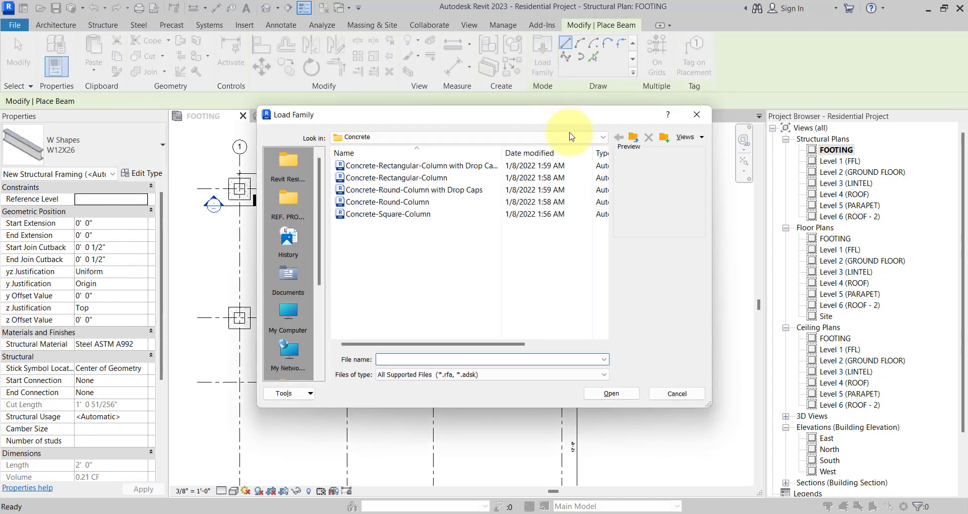
{"action": "left_click", "coordinate": [633, 137]}
{"action": "left_click", "coordinate": [633, 137]}
{"action": "scroll", "coordinate": [419, 245], "scroll_direction": "down", "scroll_amount": 8}
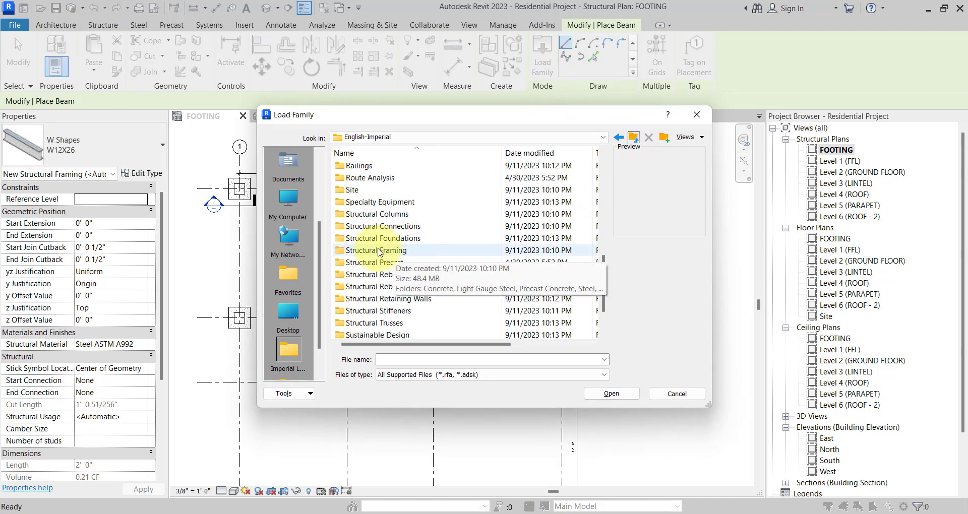
{"action": "double_click", "coordinate": [379, 251]}
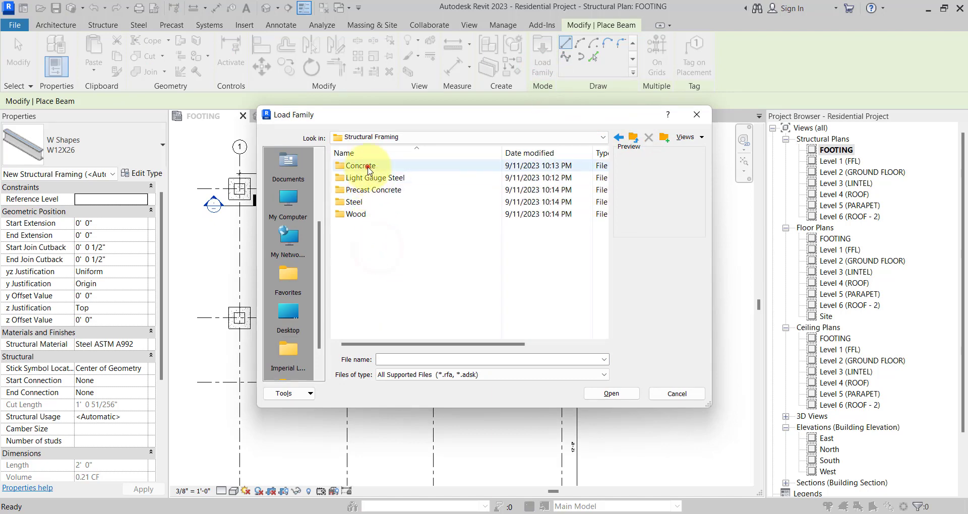
{"action": "double_click", "coordinate": [367, 166]}
{"action": "left_click", "coordinate": [366, 166]}
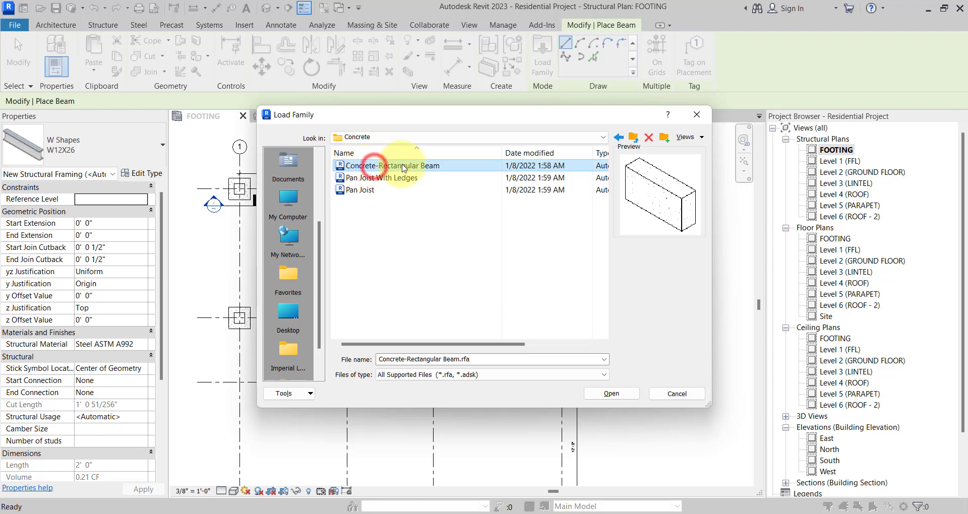
{"action": "left_click", "coordinate": [607, 393]}
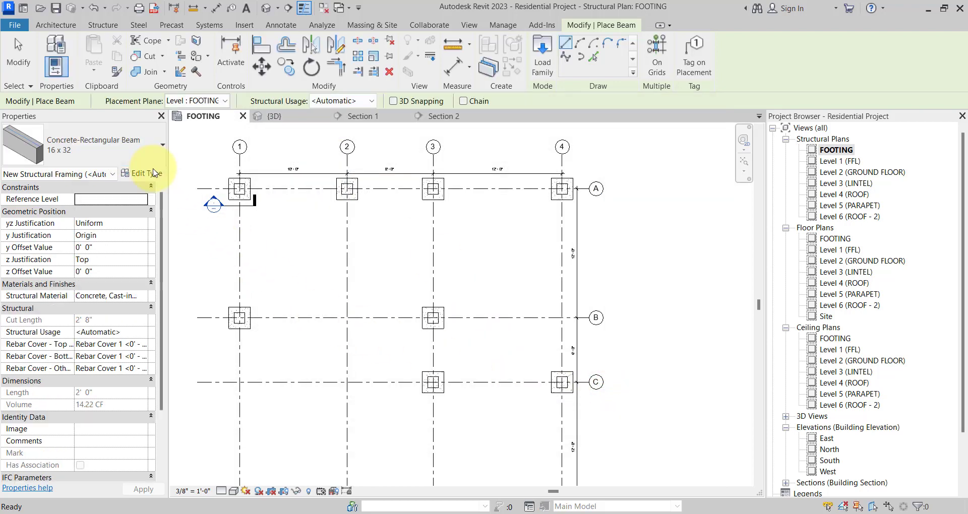
- Duplicate the 16 x 32 beam type as 2'6" X 1' with b set to 1' 0" and h to 2' 6"
{"action": "left_click", "coordinate": [154, 173]}
{"action": "left_click", "coordinate": [564, 117]}
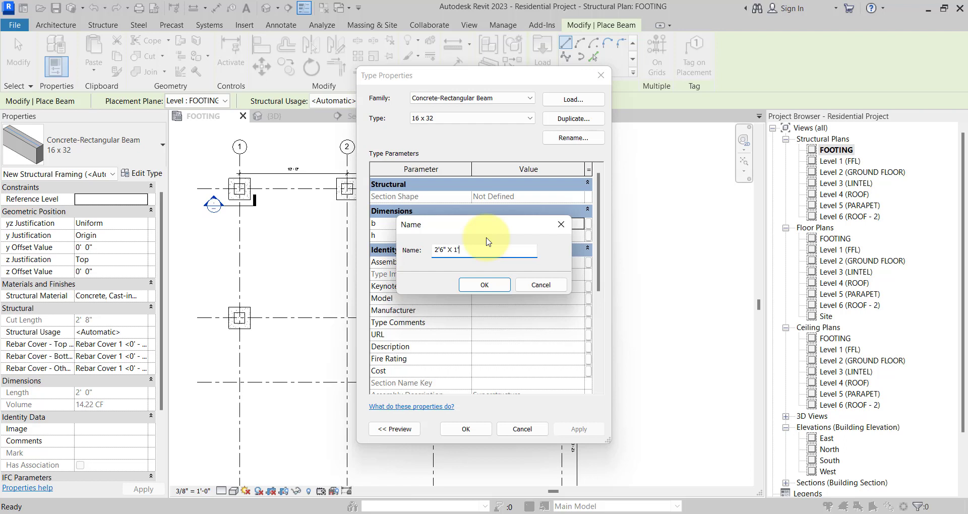
{"action": "key", "text": "Return"}
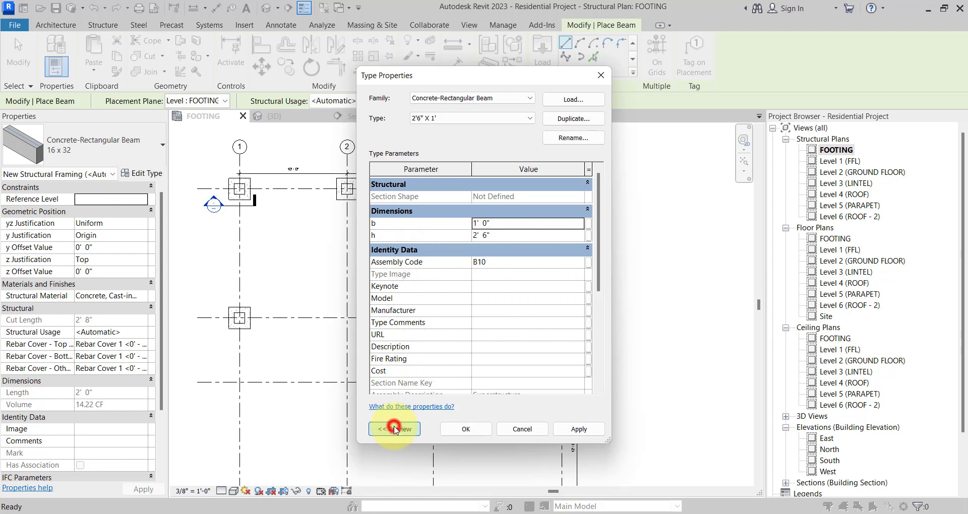
- Preview the new beam type in the Left elevation and check its h dimension
{"action": "left_click", "coordinate": [395, 429]}
{"action": "left_click", "coordinate": [457, 430]}
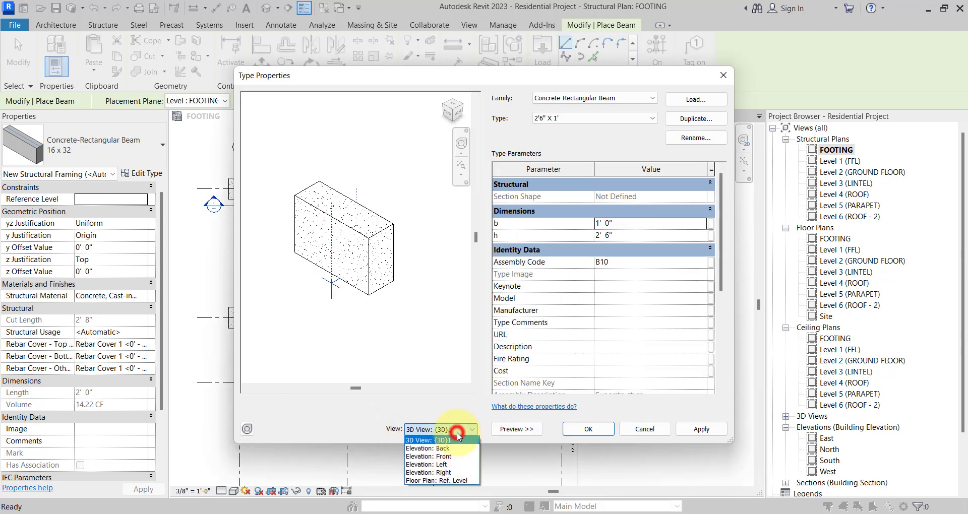
{"action": "left_click", "coordinate": [455, 464]}
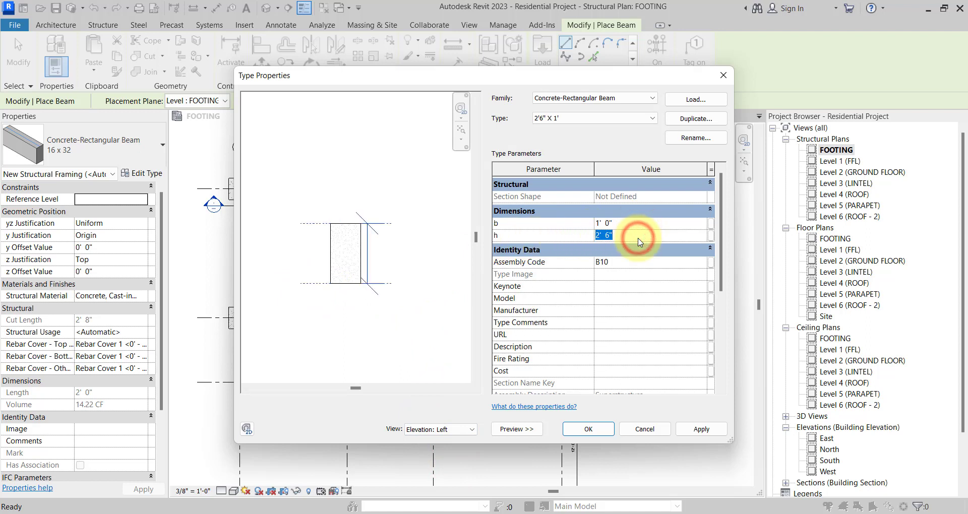
{"action": "left_click", "coordinate": [639, 232]}
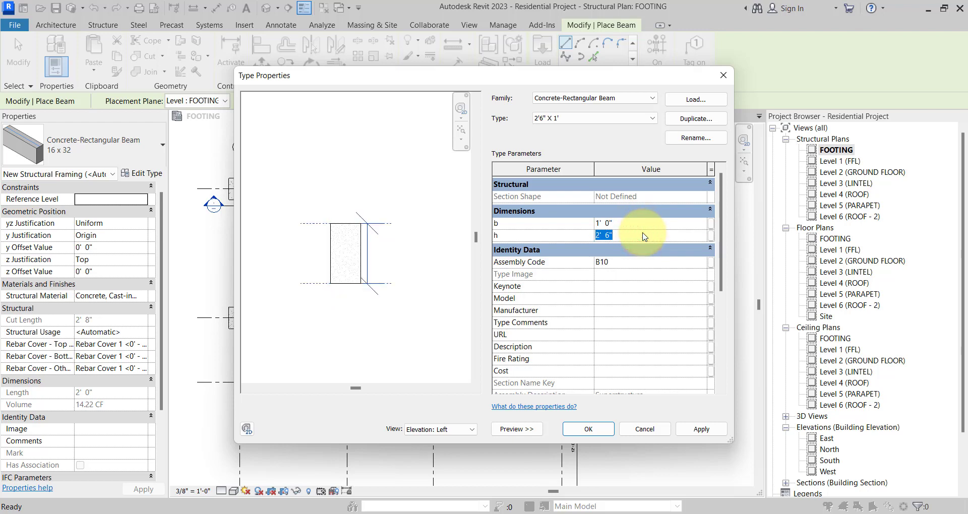
- In the PDF, examine the foundation beam size in A102's Sections 1 and 2 and the beam widths between grids E and F on A101
{"action": "left_click", "coordinate": [701, 513]}
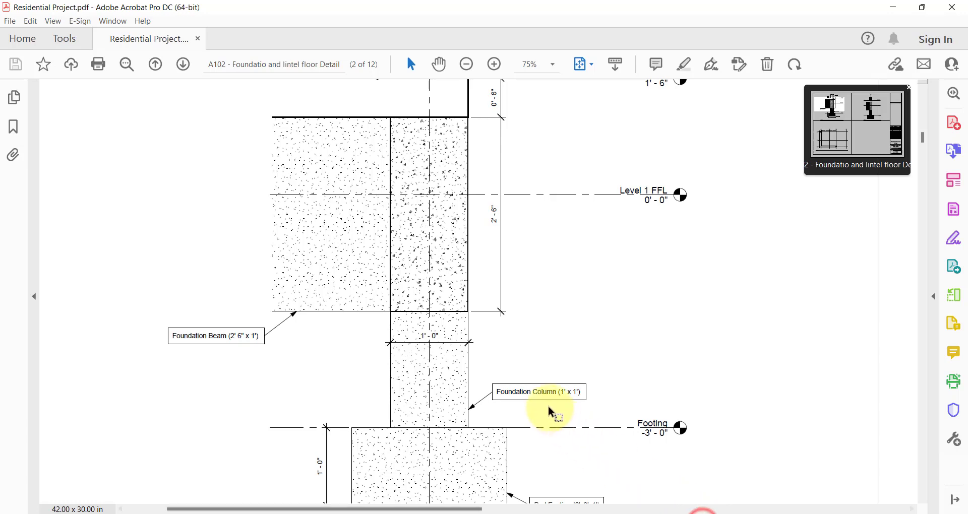
{"action": "scroll", "coordinate": [227, 346], "scroll_direction": "down", "scroll_amount": 3, "text": "ctrl"}
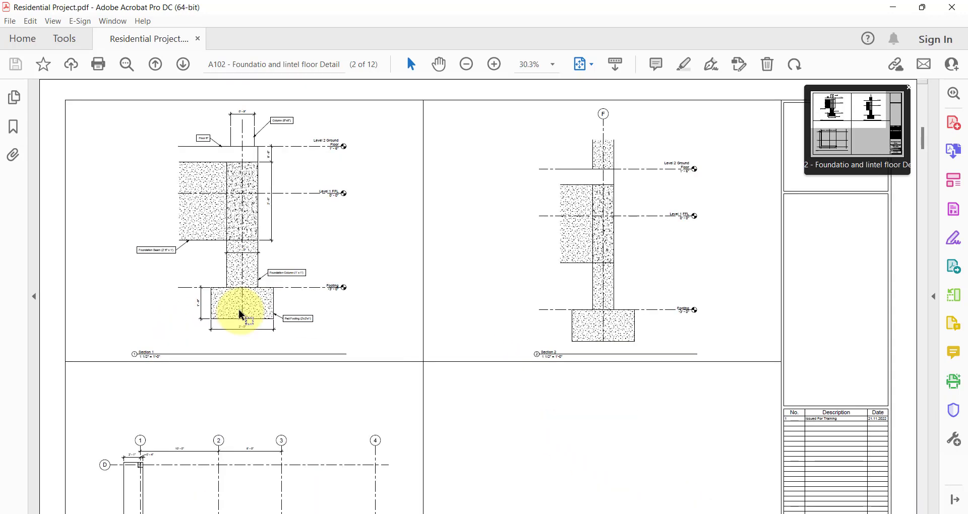
{"action": "scroll", "coordinate": [142, 248], "scroll_direction": "up", "scroll_amount": 3, "text": "ctrl"}
{"action": "scroll", "coordinate": [231, 252], "scroll_direction": "up", "scroll_amount": 2, "text": "ctrl"}
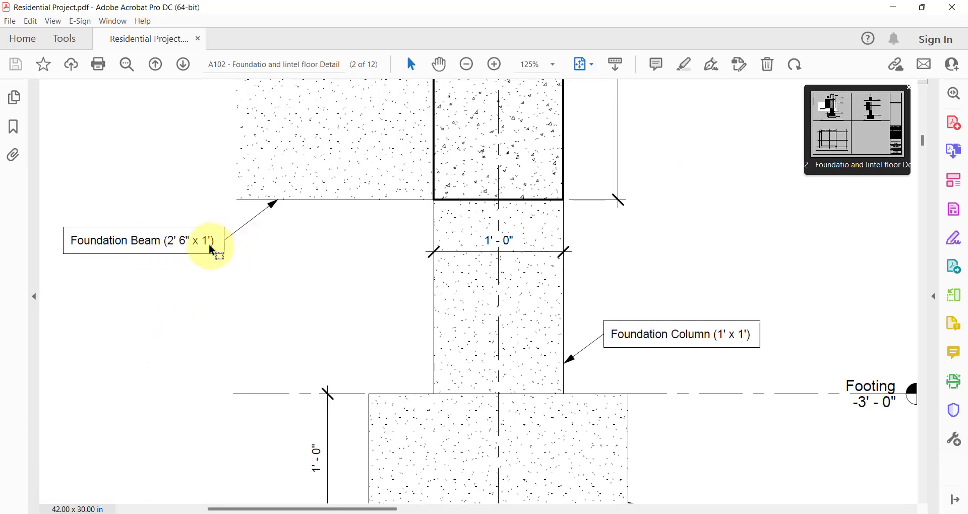
{"action": "scroll", "coordinate": [214, 267], "scroll_direction": "down", "scroll_amount": 4, "text": "ctrl"}
{"action": "scroll", "coordinate": [595, 250], "scroll_direction": "up", "scroll_amount": 1, "text": "ctrl"}
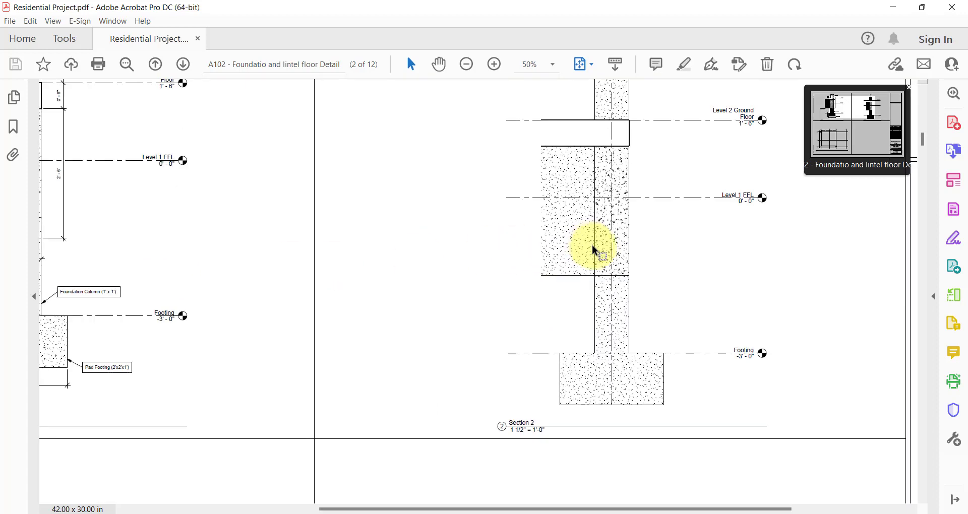
{"action": "scroll", "coordinate": [620, 254], "scroll_direction": "down", "scroll_amount": 1, "text": "ctrl"}
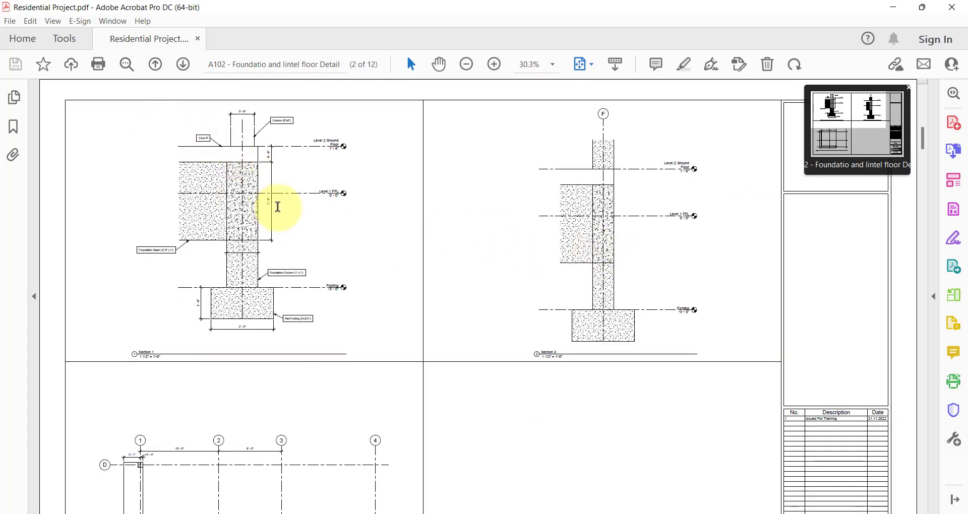
{"action": "scroll", "coordinate": [297, 229], "scroll_direction": "down", "scroll_amount": 2, "text": "ctrl"}
{"action": "scroll", "coordinate": [343, 262], "scroll_direction": "up", "scroll_amount": 1}
{"action": "scroll", "coordinate": [566, 352], "scroll_direction": "up", "scroll_amount": 5, "text": "ctrl"}
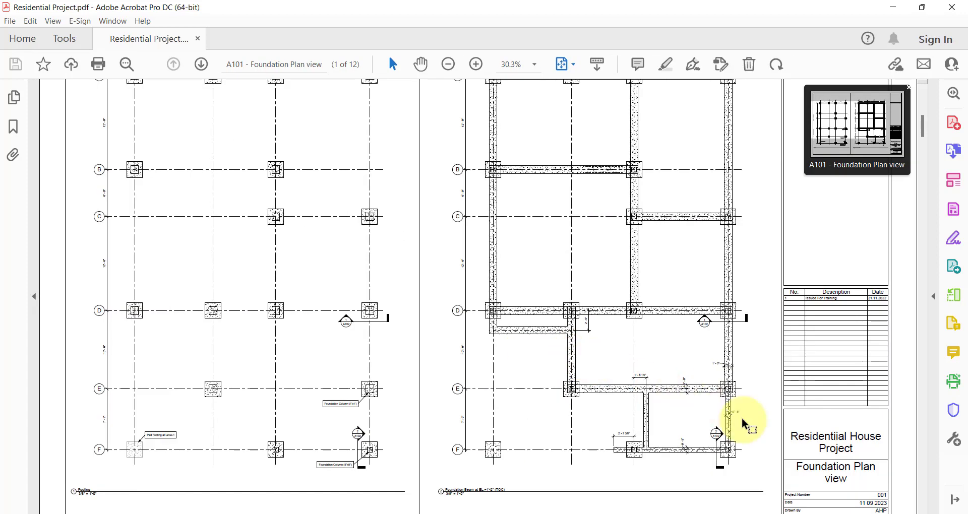
{"action": "scroll", "coordinate": [745, 438], "scroll_direction": "up", "scroll_amount": 2, "text": "ctrl"}
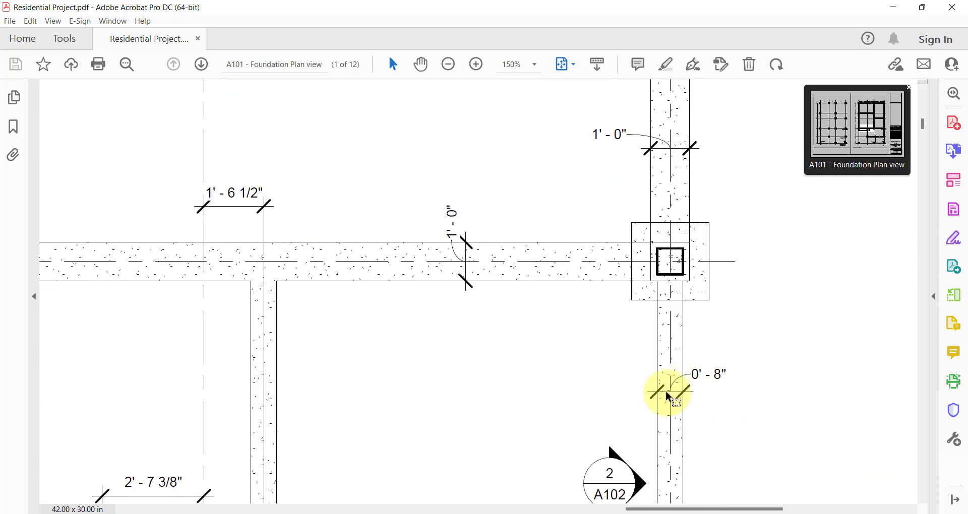
{"action": "scroll", "coordinate": [678, 358], "scroll_direction": "down", "scroll_amount": 4, "text": "ctrl"}
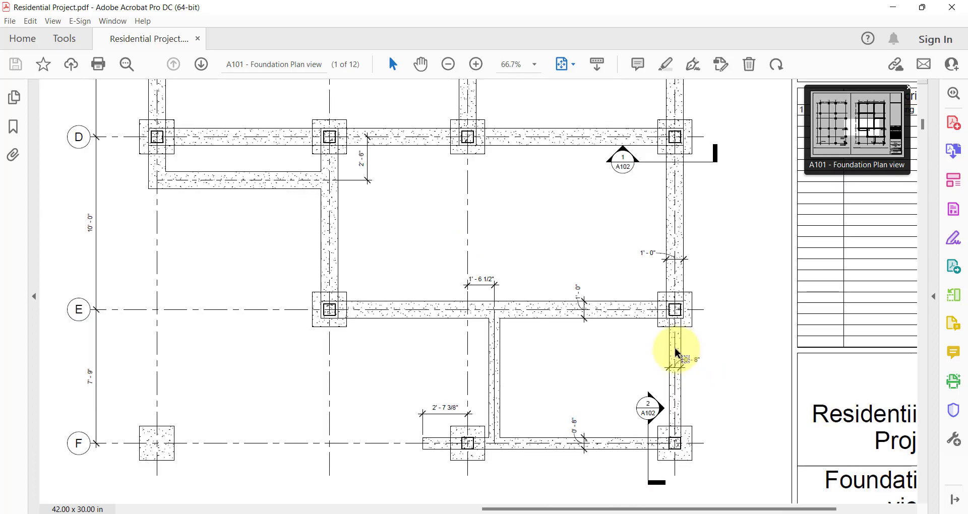
- In Revit, duplicate the 2'6" X 1' beam type as 2'6" X 8", set b to 8" and accept the type properties
{"action": "left_click", "coordinate": [686, 513]}
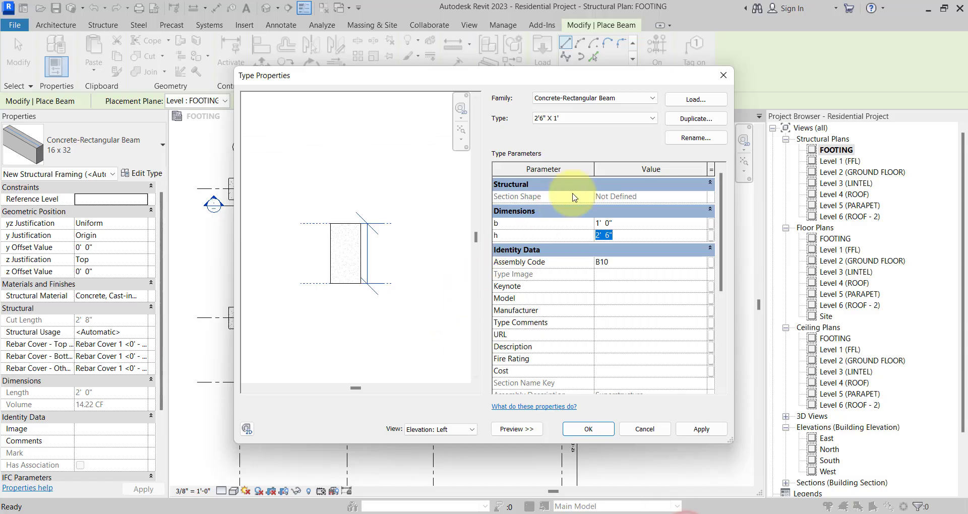
{"action": "left_click", "coordinate": [691, 121]}
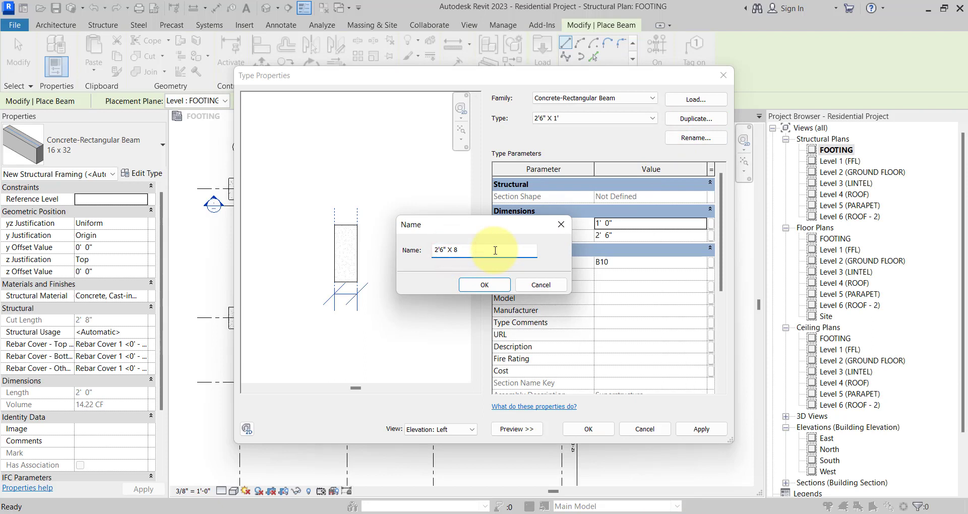
{"action": "type", "text": "8\""}
{"action": "key", "text": "Return"}
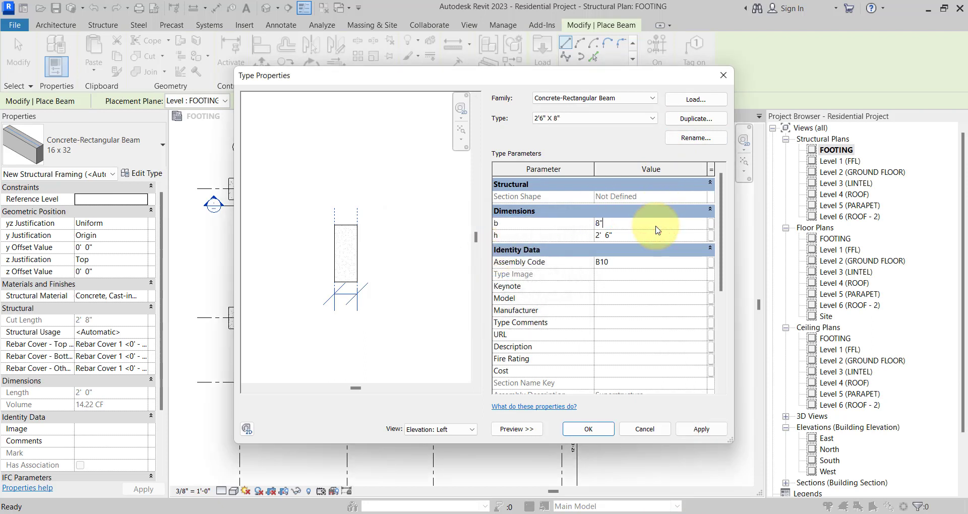
{"action": "key", "text": "Return"}
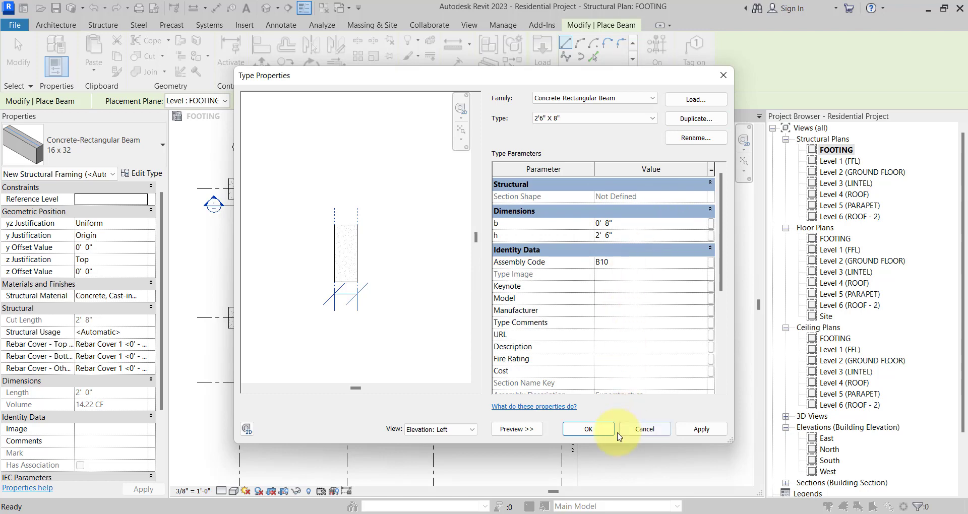
{"action": "left_click", "coordinate": [588, 429]}
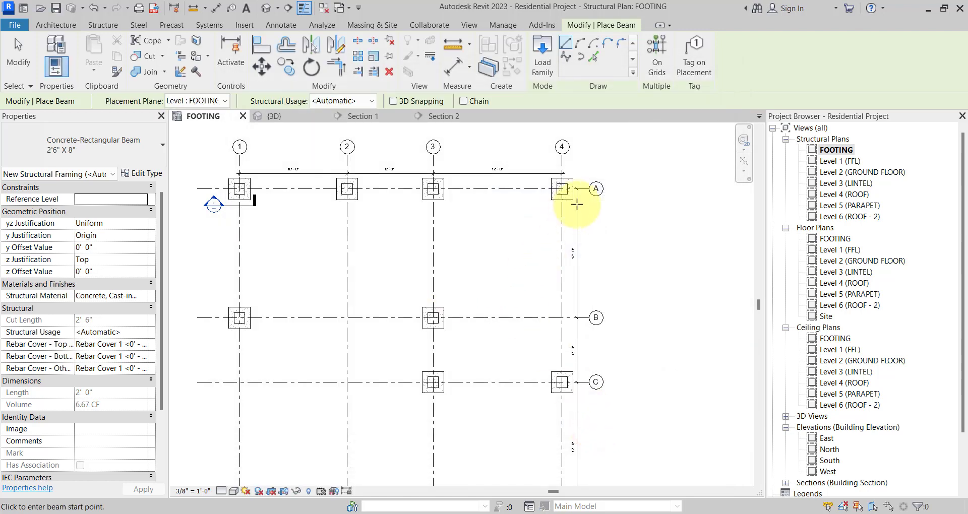
- Check the foundation beam layout in the PDF, and in Revit place a 2'6" X 8" beam along grid A from grid 1 to grid 4
{"action": "left_click", "coordinate": [717, 513]}
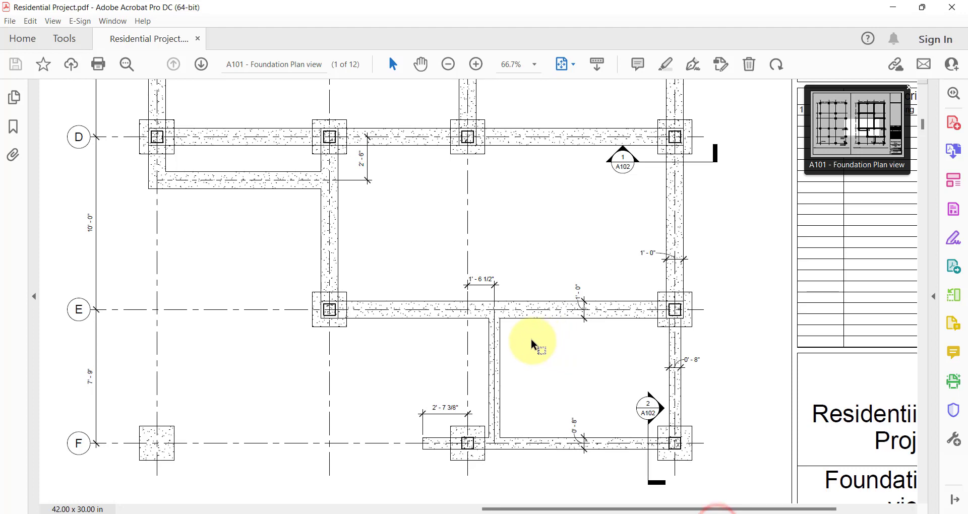
{"action": "scroll", "coordinate": [531, 343], "scroll_direction": "down", "scroll_amount": 3, "text": "ctrl"}
{"action": "scroll", "coordinate": [600, 259], "scroll_direction": "up", "scroll_amount": 3}
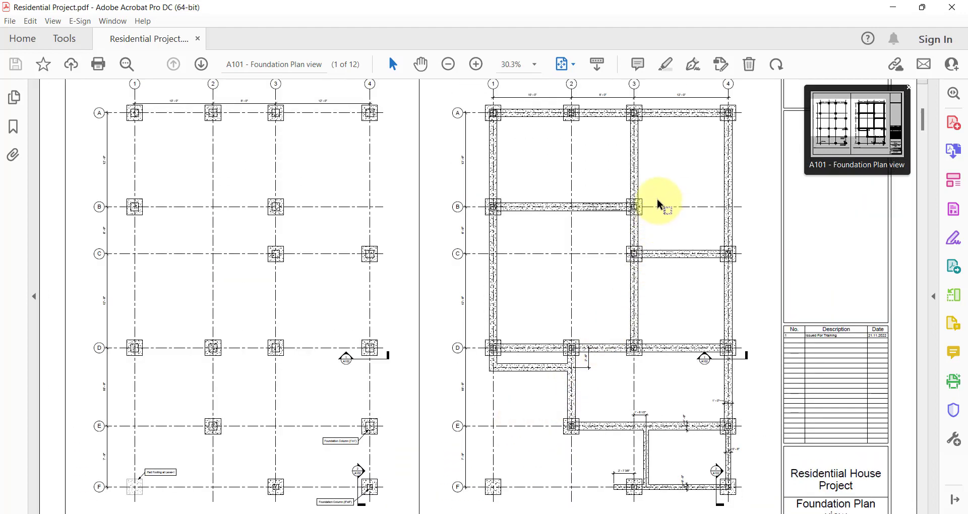
{"action": "scroll", "coordinate": [656, 205], "scroll_direction": "up", "scroll_amount": 2, "text": "ctrl"}
{"action": "scroll", "coordinate": [682, 110], "scroll_direction": "up", "scroll_amount": 2, "text": "ctrl"}
{"action": "scroll", "coordinate": [298, 281], "scroll_direction": "down", "scroll_amount": 2, "text": "ctrl"}
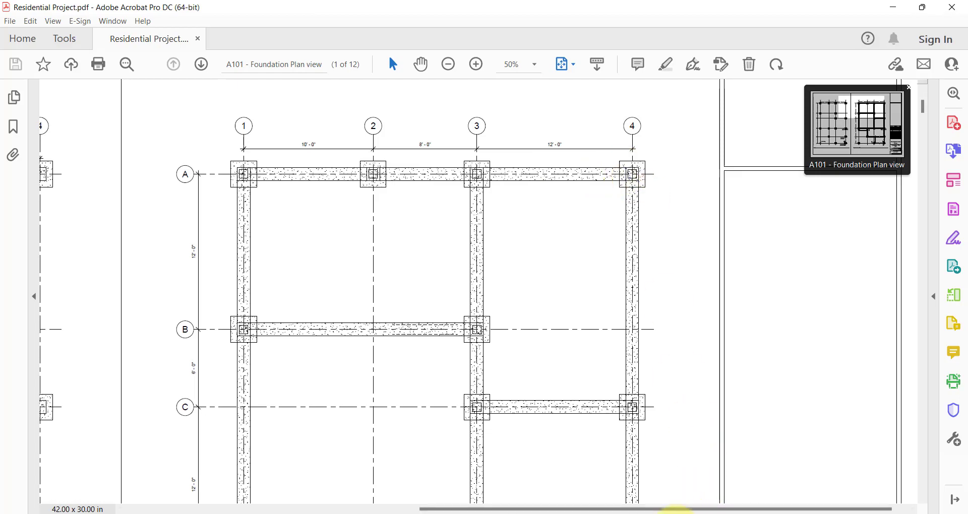
{"action": "key", "text": "alt+Tab"}
{"action": "scroll", "coordinate": [403, 191], "scroll_direction": "up", "scroll_amount": 3}
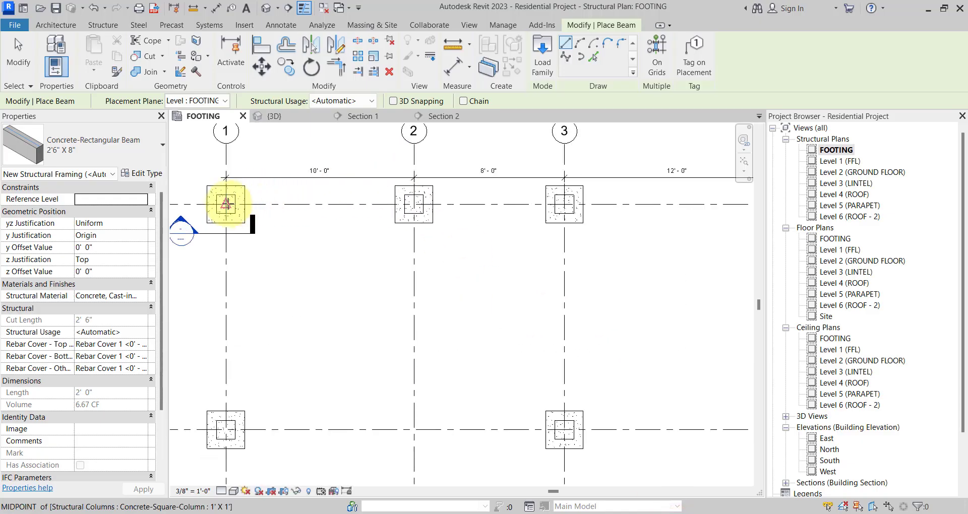
{"action": "left_click", "coordinate": [228, 204]}
{"action": "scroll", "coordinate": [227, 204], "scroll_direction": "down", "scroll_amount": 2}
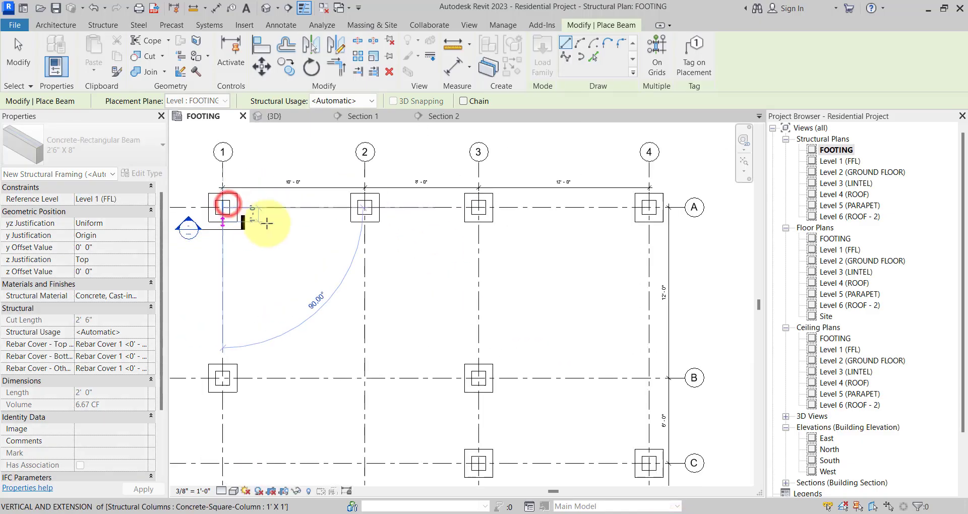
{"action": "left_click", "coordinate": [649, 205]}
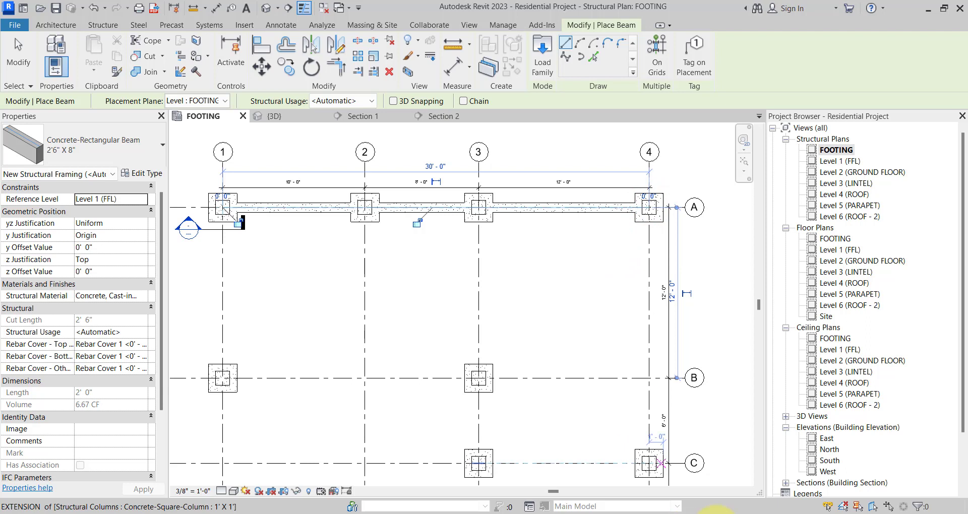
- Recheck the PDF plan, end beam placement in Revit and open Section 2 to inspect the beam against the column and footing
{"action": "mouse_move", "coordinate": [716, 511]}
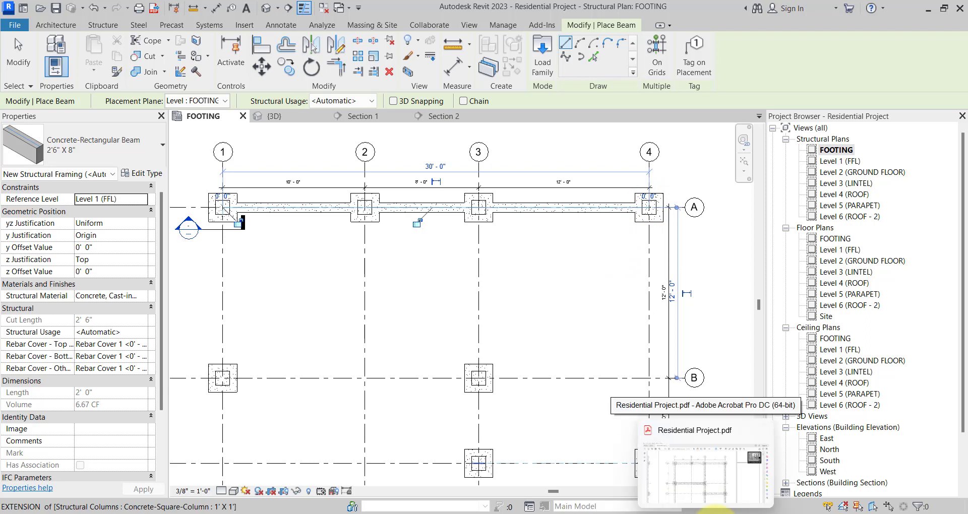
{"action": "left_click", "coordinate": [716, 513]}
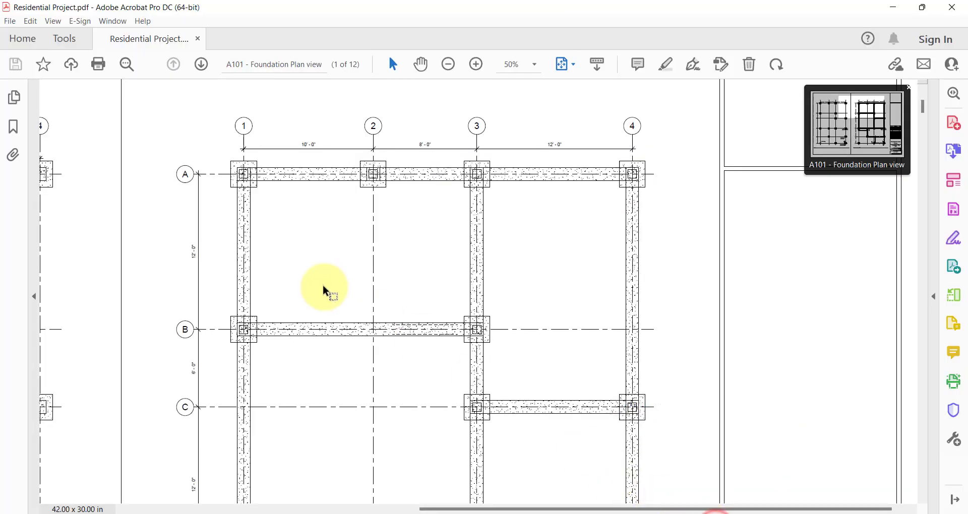
{"action": "left_click", "coordinate": [678, 513]}
{"action": "key", "text": "Escape"}
{"action": "key", "text": "Escape"}
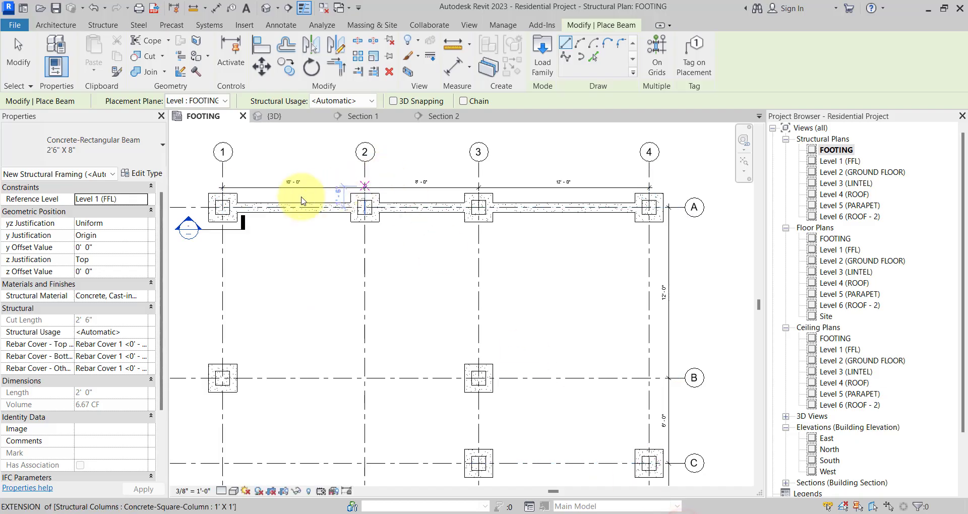
{"action": "double_click", "coordinate": [186, 230]}
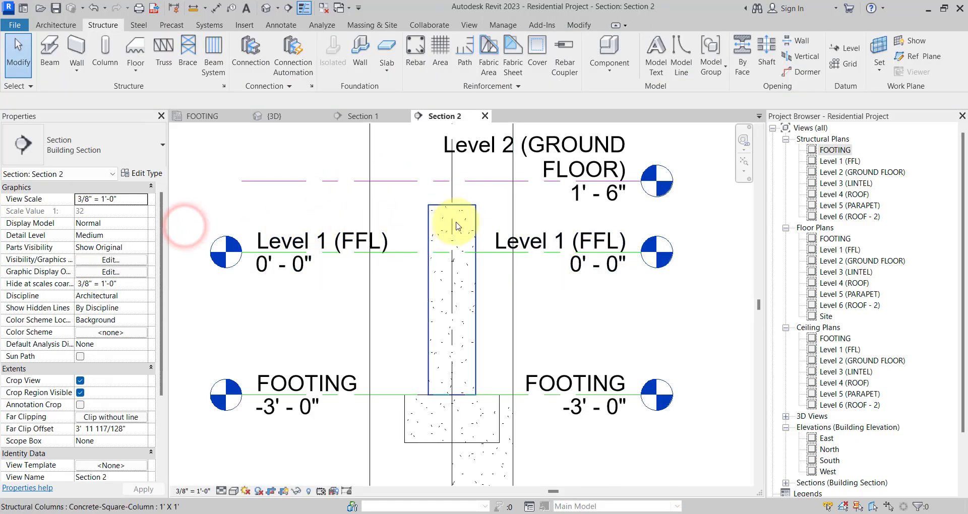
{"action": "scroll", "coordinate": [449, 227], "scroll_direction": "down", "scroll_amount": 4}
{"action": "scroll", "coordinate": [412, 238], "scroll_direction": "up", "scroll_amount": 4}
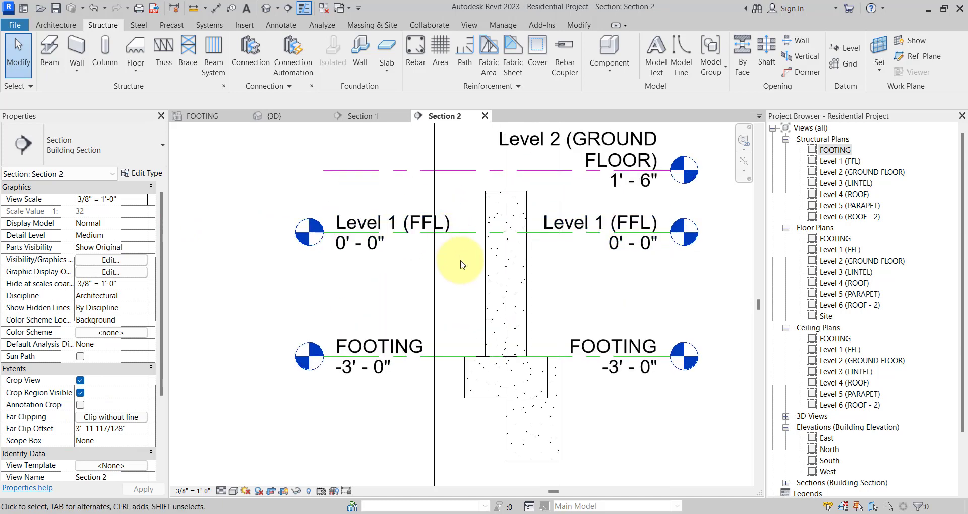
- In the FOOTING plan, move the Section 2 line onto grid A through the column at grid 1 and shorten its view depth
{"action": "left_click", "coordinate": [219, 121]}
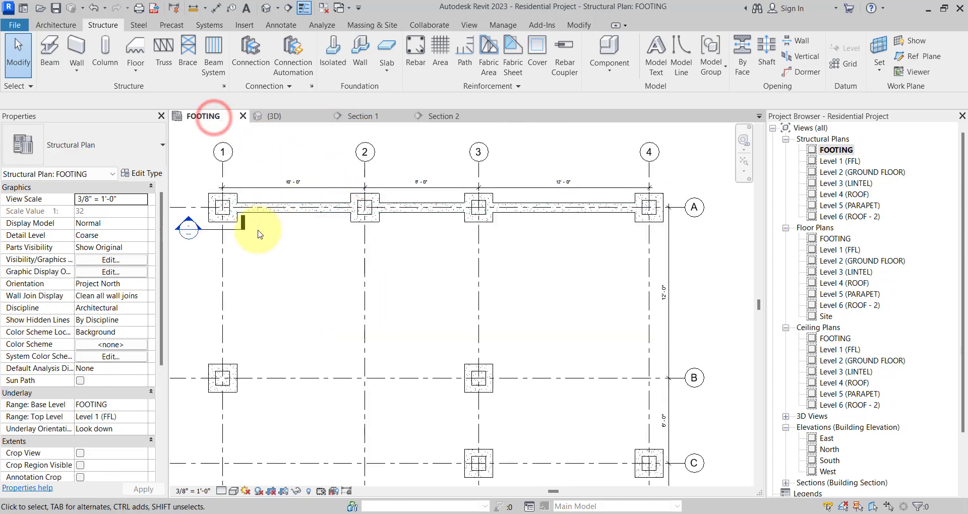
{"action": "left_click", "coordinate": [233, 233]}
{"action": "scroll", "coordinate": [216, 195], "scroll_direction": "up", "scroll_amount": 3}
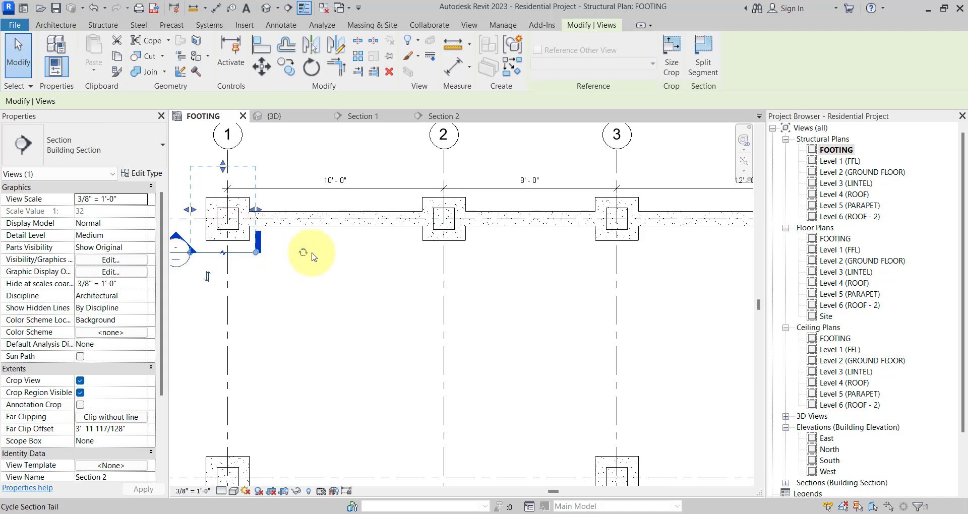
{"action": "middle_click_drag", "start_coordinate": [363, 279], "coordinate": [452, 304]}
{"action": "scroll", "coordinate": [351, 274], "scroll_direction": "up", "scroll_amount": 2}
{"action": "left_click_drag", "start_coordinate": [328, 281], "coordinate": [345, 233]}
{"action": "middle_click_drag", "start_coordinate": [372, 248], "coordinate": [419, 328]}
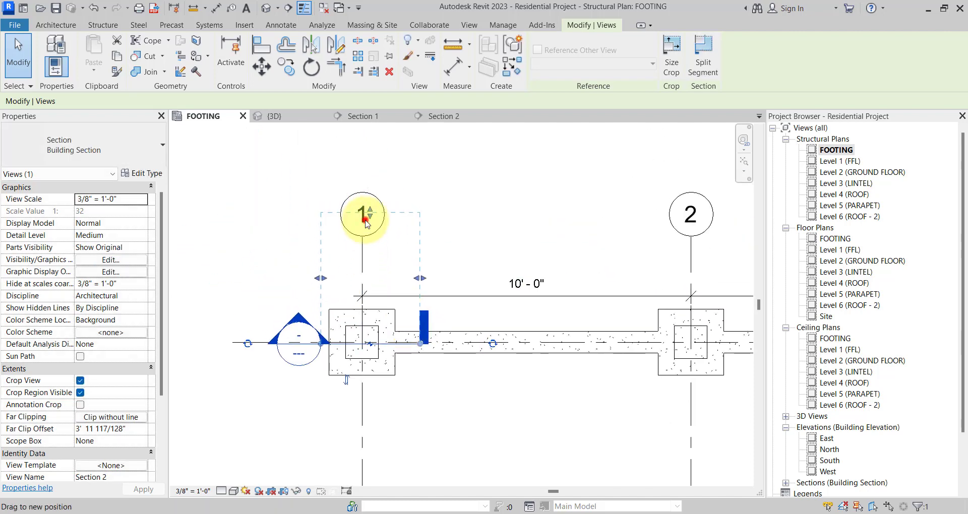
{"action": "left_click_drag", "start_coordinate": [365, 220], "coordinate": [386, 299]}
{"action": "key", "text": "Escape"}
- Widen the Section 2 crop region along the beam's length and select the foundation beam
{"action": "double_click", "coordinate": [301, 334]}
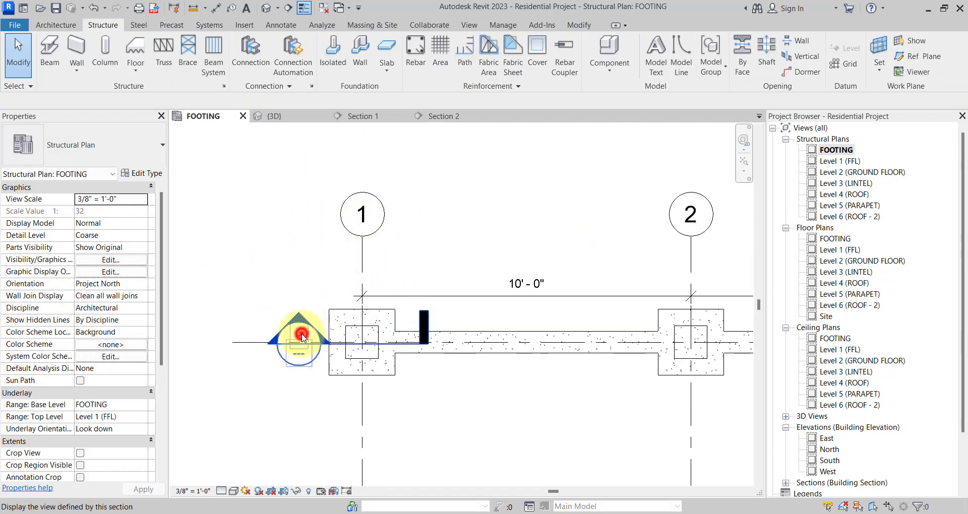
{"action": "double_click", "coordinate": [302, 337]}
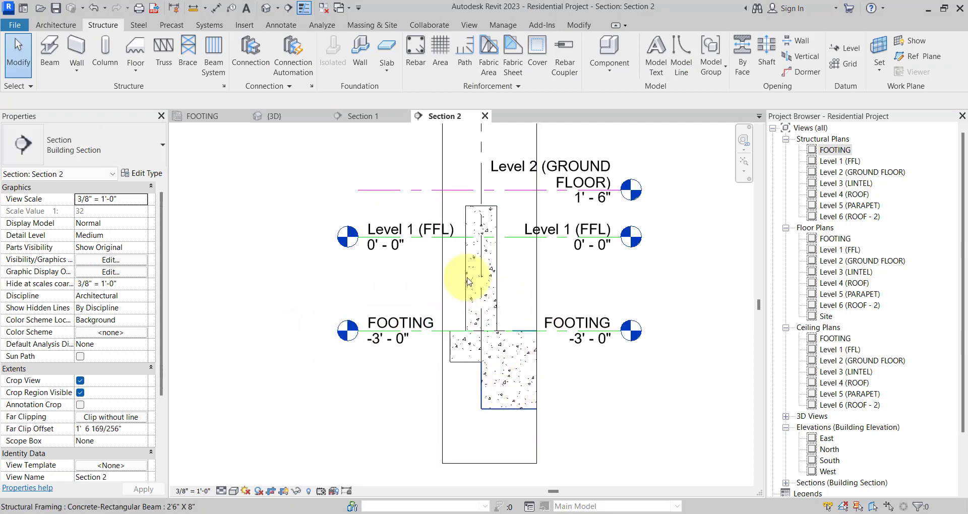
{"action": "scroll", "coordinate": [454, 282], "scroll_direction": "down", "scroll_amount": 2}
{"action": "left_click", "coordinate": [503, 291]}
{"action": "left_click_drag", "start_coordinate": [502, 278], "coordinate": [599, 277]}
{"action": "scroll", "coordinate": [561, 301], "scroll_direction": "up", "scroll_amount": 2}
{"action": "key", "text": "Escape"}
{"action": "left_click", "coordinate": [526, 372]}
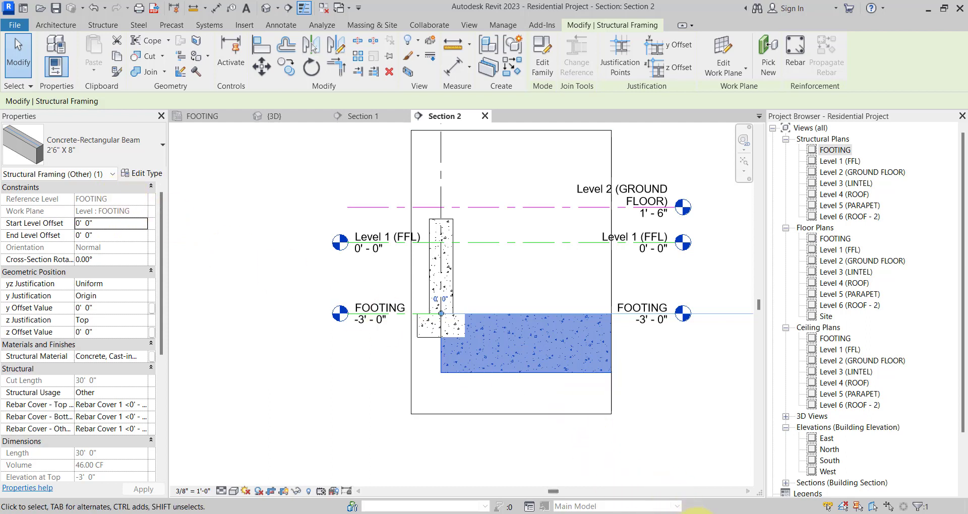
- In the PDF, follow the A102 section marker near grid D and examine the beam's elevation relative to the levels in Section 1
{"action": "left_click", "coordinate": [698, 513]}
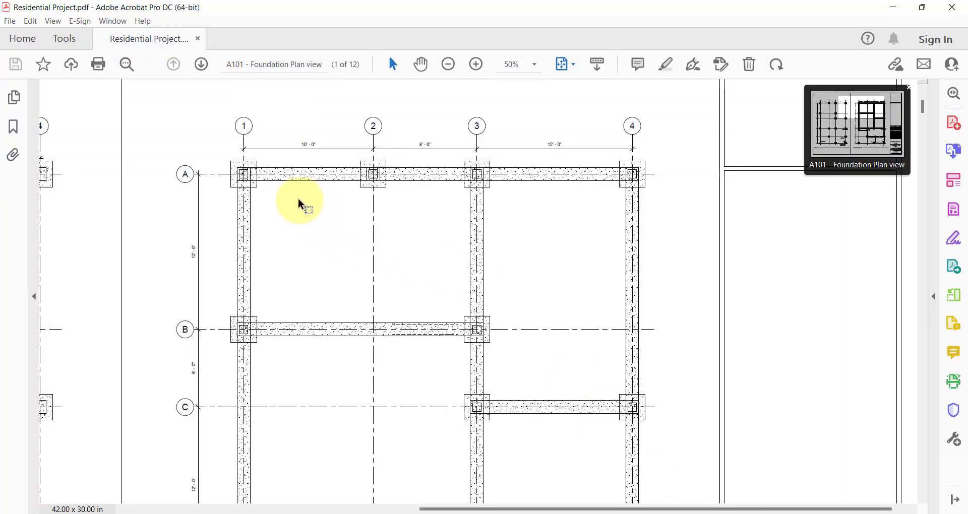
{"action": "scroll", "coordinate": [430, 221], "scroll_direction": "down", "scroll_amount": 1}
{"action": "scroll", "coordinate": [353, 211], "scroll_direction": "left", "scroll_amount": 10}
{"action": "scroll", "coordinate": [324, 207], "scroll_direction": "up", "scroll_amount": 1}
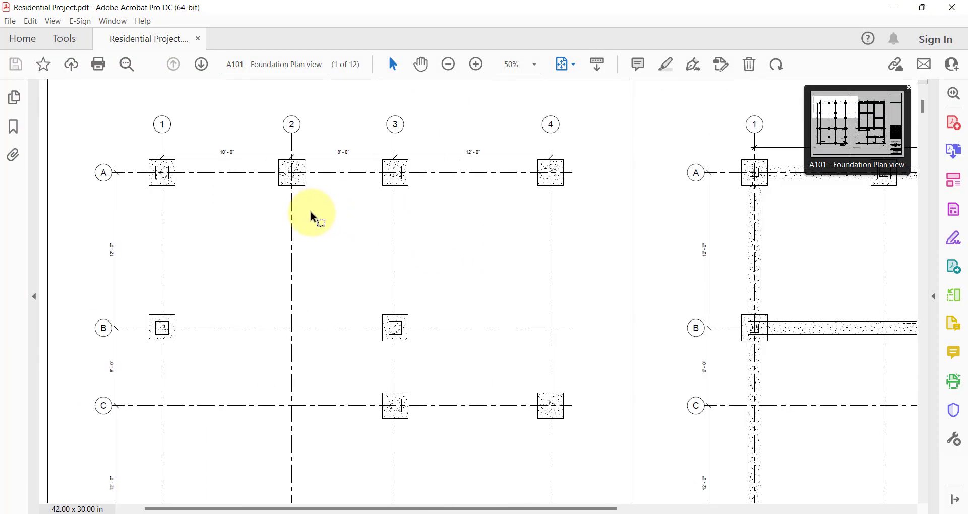
{"action": "scroll", "coordinate": [348, 216], "scroll_direction": "down", "scroll_amount": 1}
{"action": "middle_click_drag", "start_coordinate": [423, 236], "coordinate": [403, 267]}
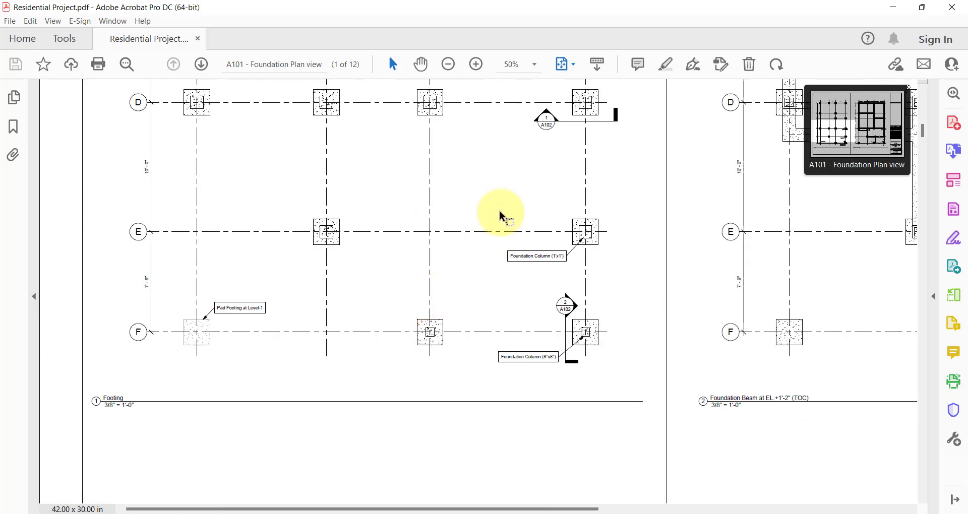
{"action": "left_click", "coordinate": [545, 122]}
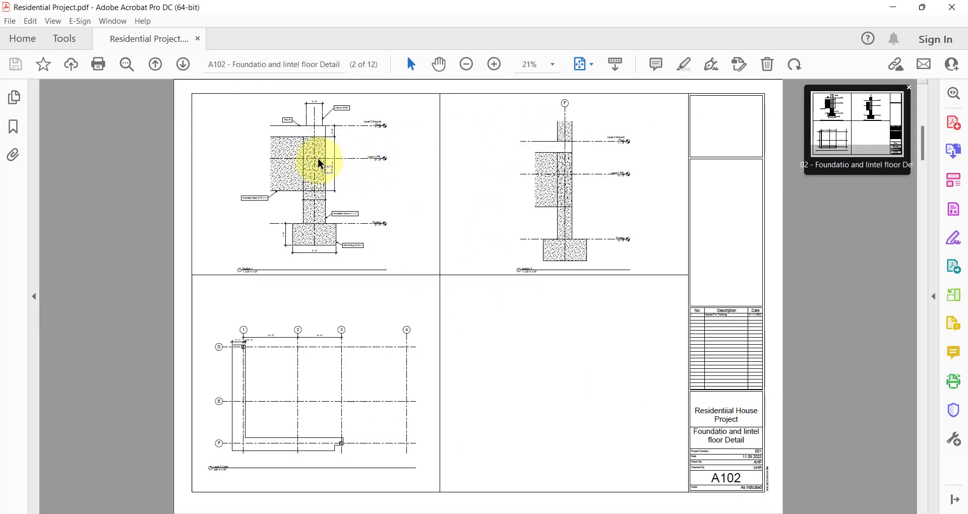
{"action": "scroll", "coordinate": [353, 131], "scroll_direction": "up", "scroll_amount": 2, "text": "ctrl"}
{"action": "scroll", "coordinate": [322, 121], "scroll_direction": "up", "scroll_amount": 2, "text": "ctrl"}
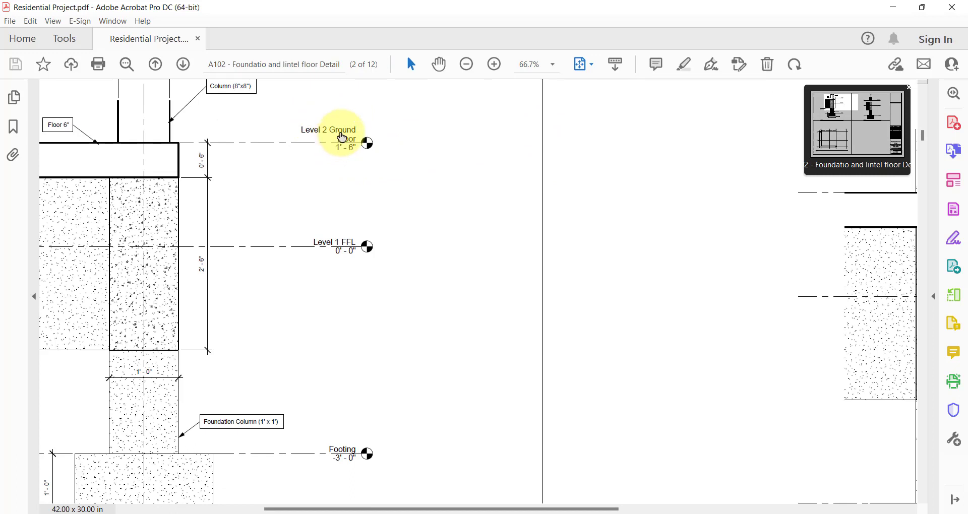
- Switch back to Revit and delete the 2'6" X 8" beam placed at FOOTING level in Section 2
{"action": "left_click", "coordinate": [694, 513]}
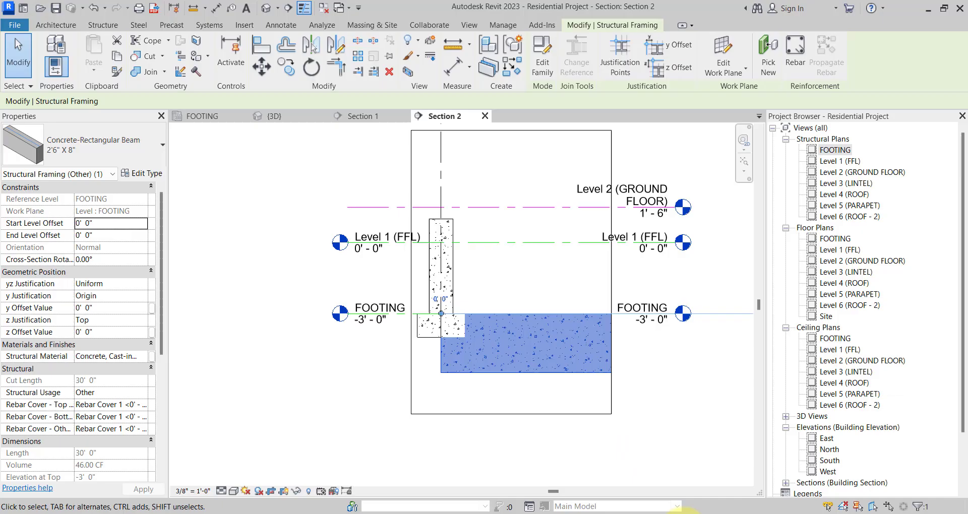
{"action": "left_click", "coordinate": [838, 174]}
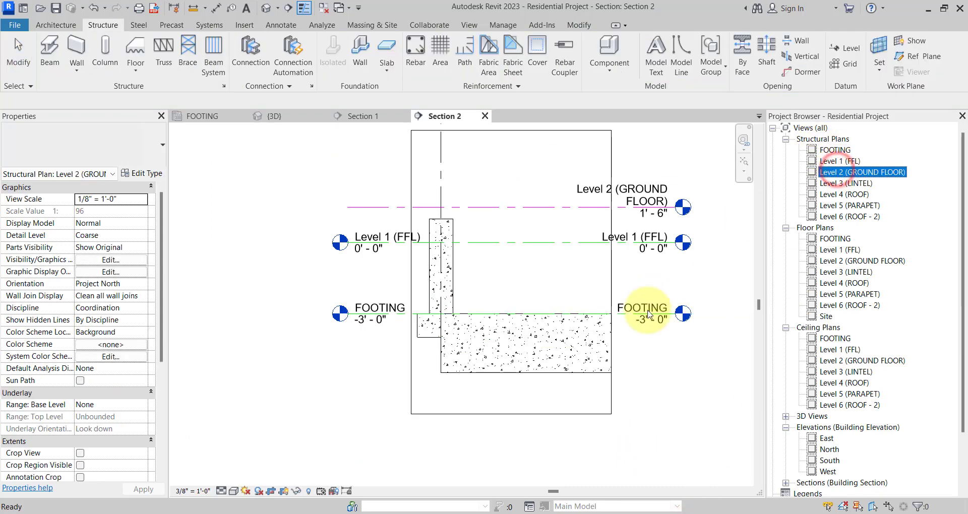
{"action": "left_click", "coordinate": [581, 363]}
{"action": "left_click", "coordinate": [566, 312]}
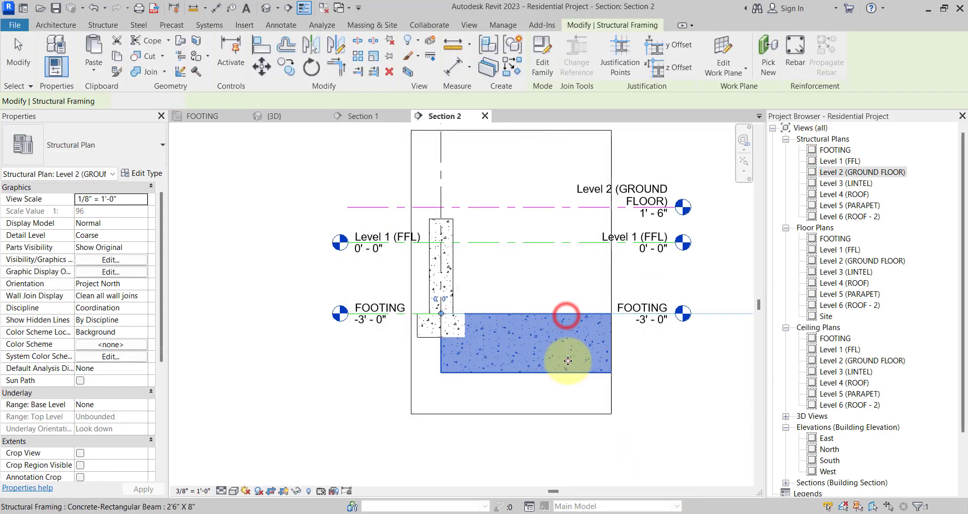
{"action": "key", "text": "Delete"}
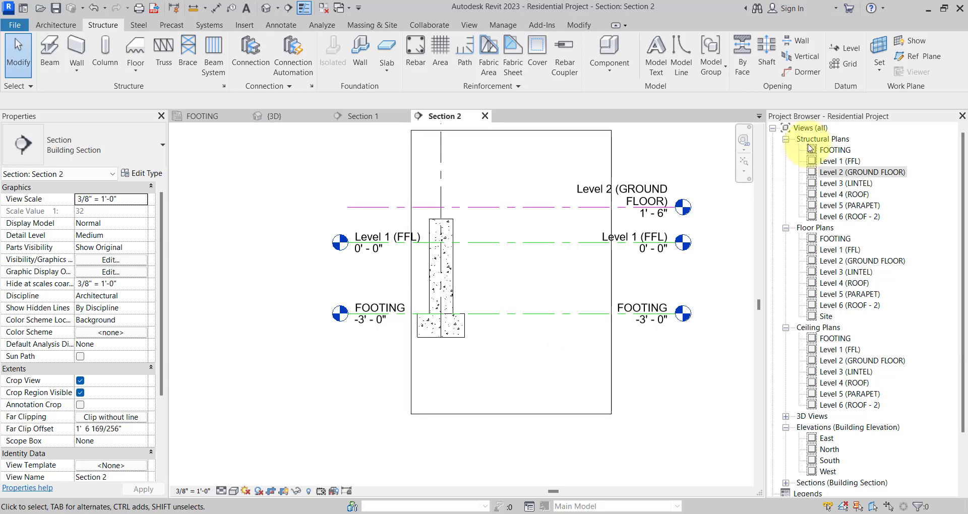
- Open the Level 2 (GROUND FLOOR) structural plan and start a Concrete-Rectangular Beam of type 2'6" X 1'
{"action": "double_click", "coordinate": [877, 174]}
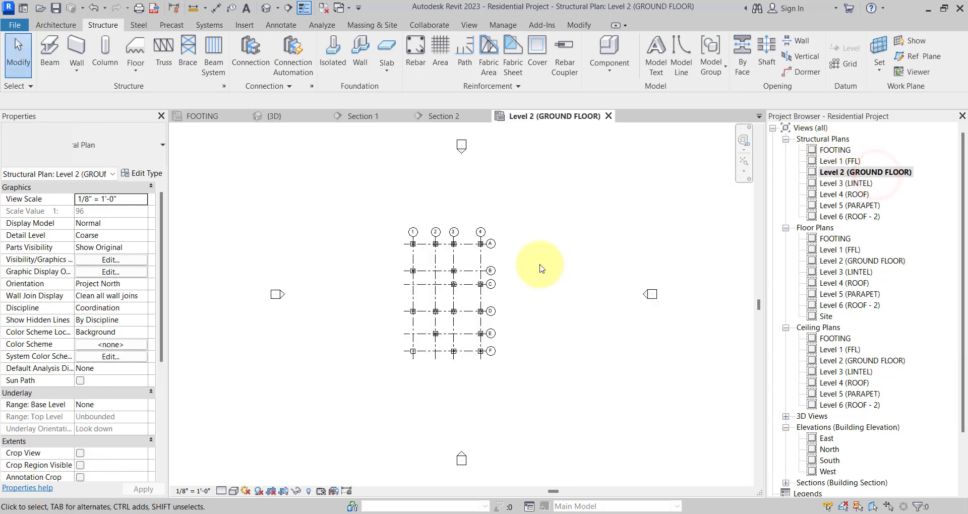
{"action": "scroll", "coordinate": [408, 191], "scroll_direction": "up", "scroll_amount": 2}
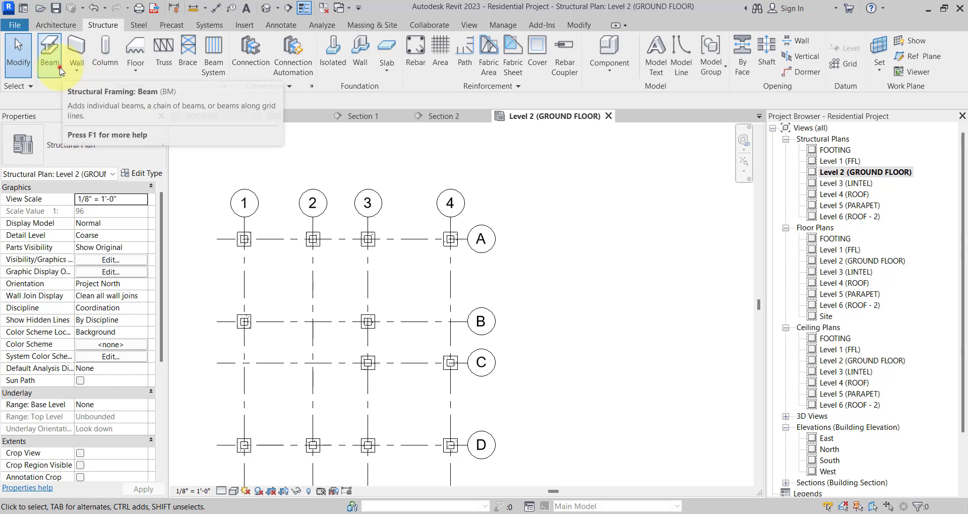
{"action": "left_click", "coordinate": [49, 55]}
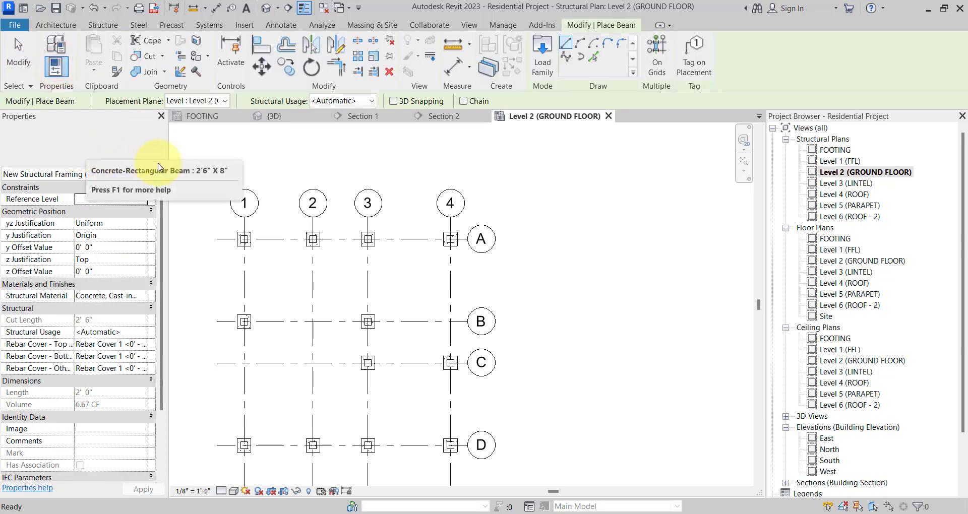
{"action": "left_click", "coordinate": [120, 150]}
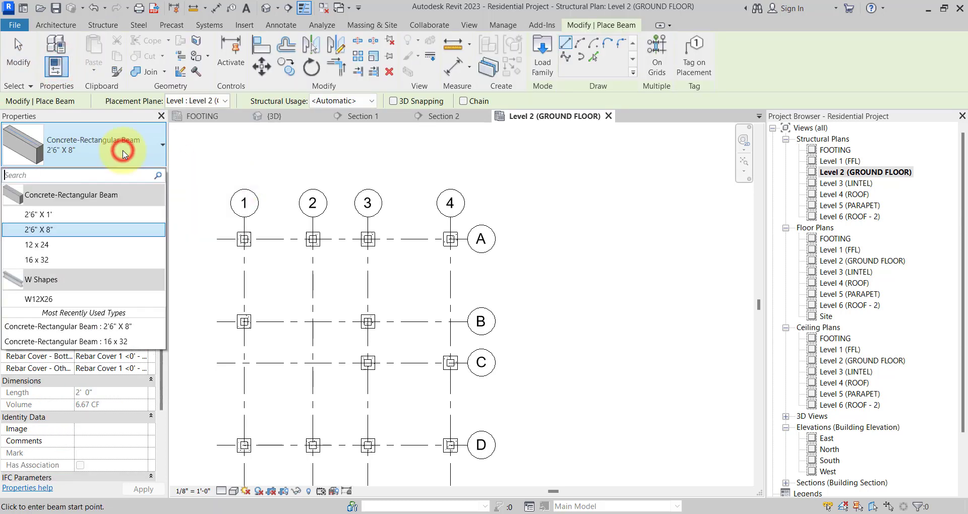
{"action": "left_click", "coordinate": [83, 214]}
{"action": "scroll", "coordinate": [266, 233], "scroll_direction": "up", "scroll_amount": 5}
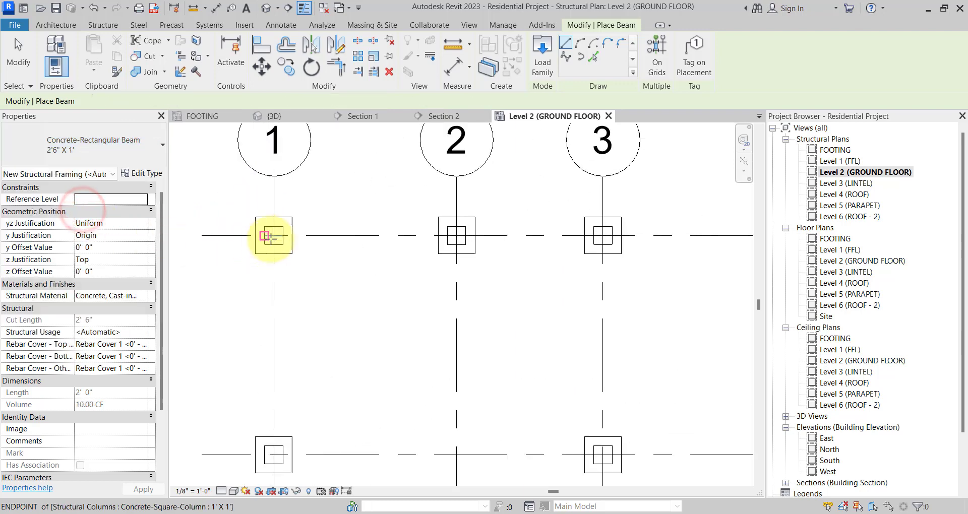
{"action": "left_click", "coordinate": [267, 231]}
{"action": "scroll", "coordinate": [267, 232], "scroll_direction": "down", "scroll_amount": 4}
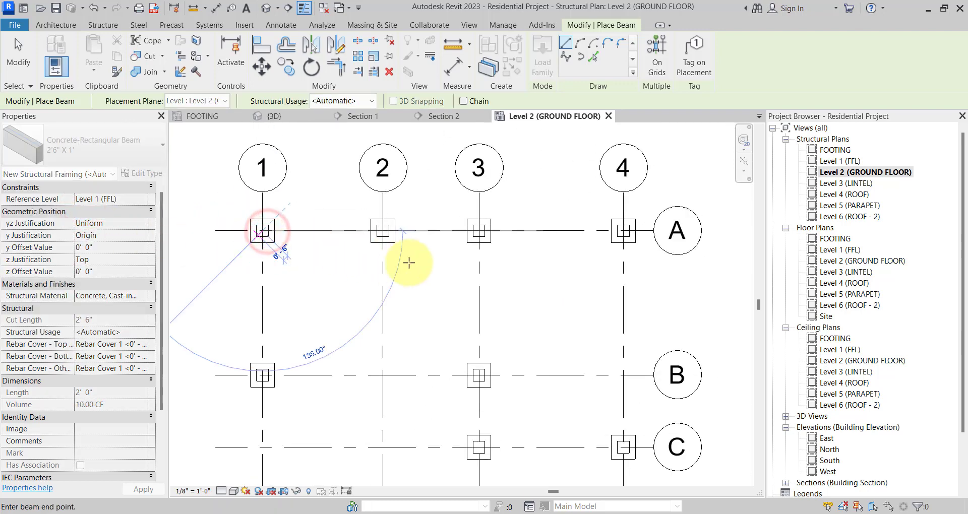
{"action": "key", "text": "Escape"}
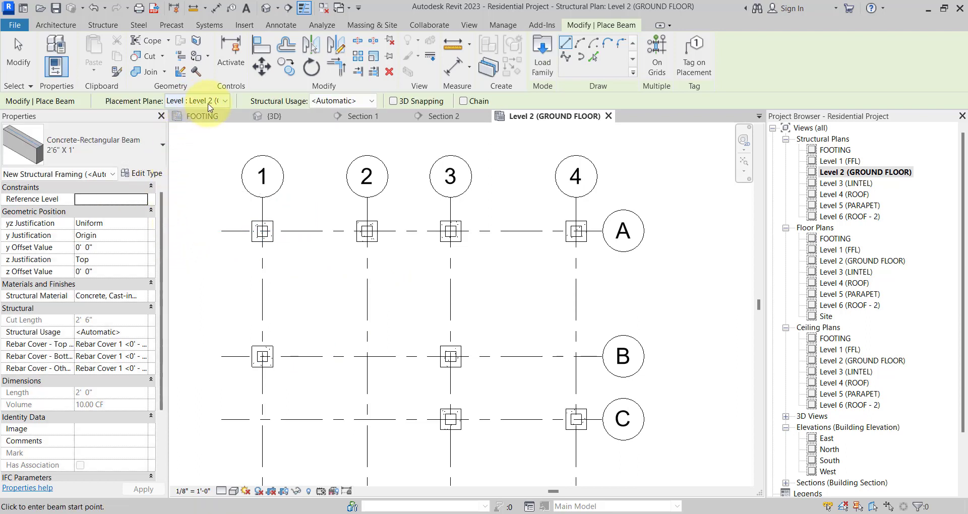
- Set the reference level to Level 2 (GROUND FLOOR) and place the beam along grid A between the columns at grids 1 and 4
{"action": "left_click", "coordinate": [145, 200]}
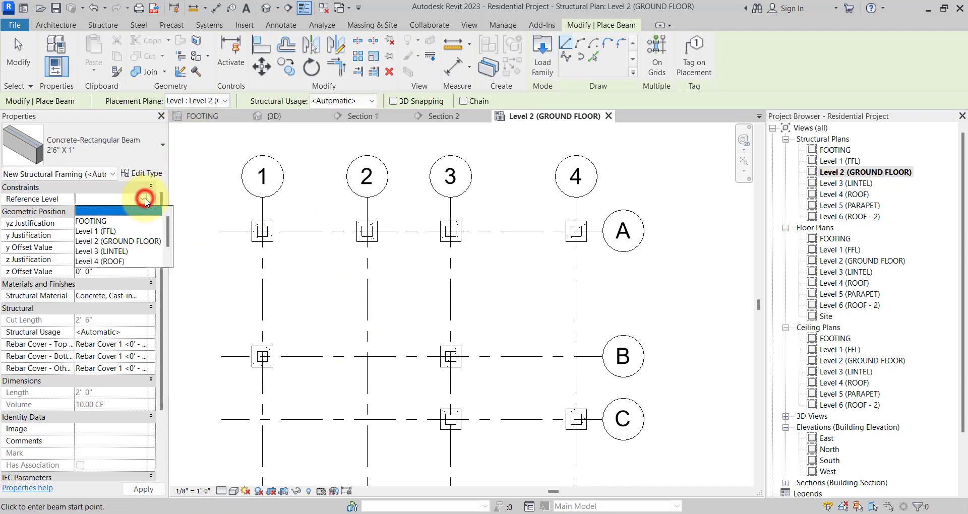
{"action": "left_click", "coordinate": [127, 242]}
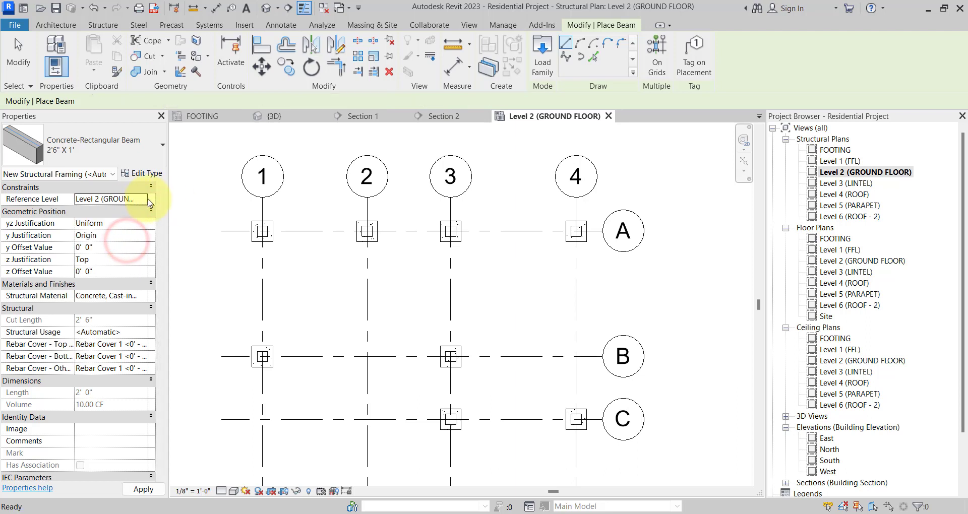
{"action": "left_click", "coordinate": [263, 231]}
{"action": "left_click", "coordinate": [576, 231]}
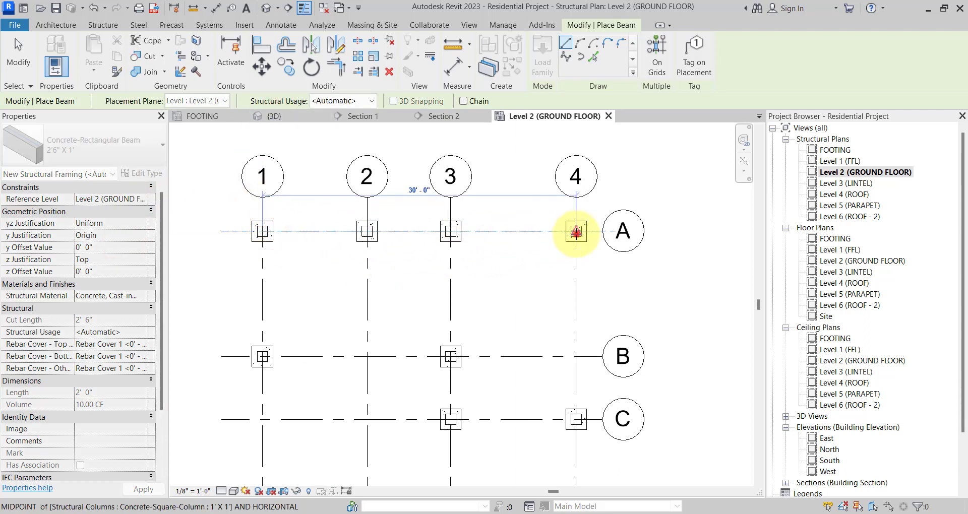
{"action": "key", "text": "Escape"}
{"action": "key", "text": "Escape"}
{"action": "scroll", "coordinate": [255, 234], "scroll_direction": "up", "scroll_amount": 3}
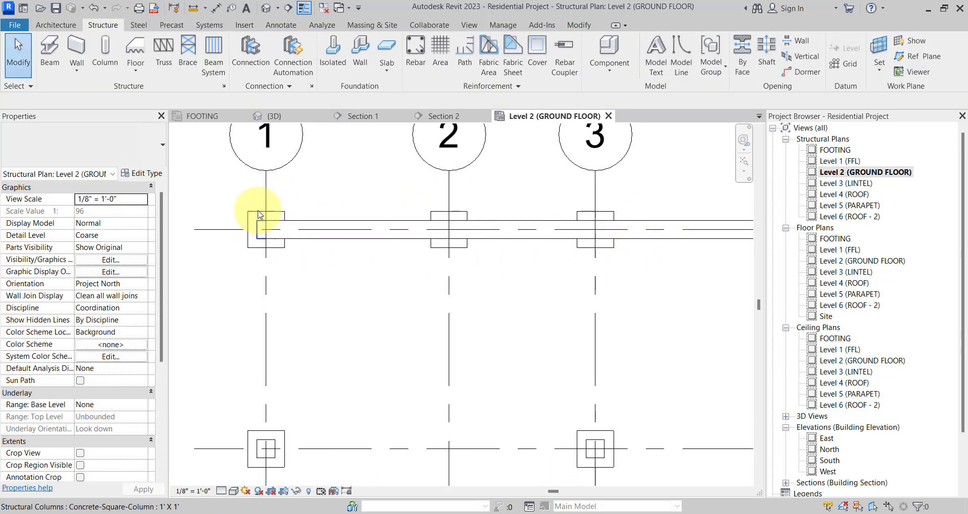
{"action": "scroll", "coordinate": [303, 230], "scroll_direction": "down", "scroll_amount": 2}
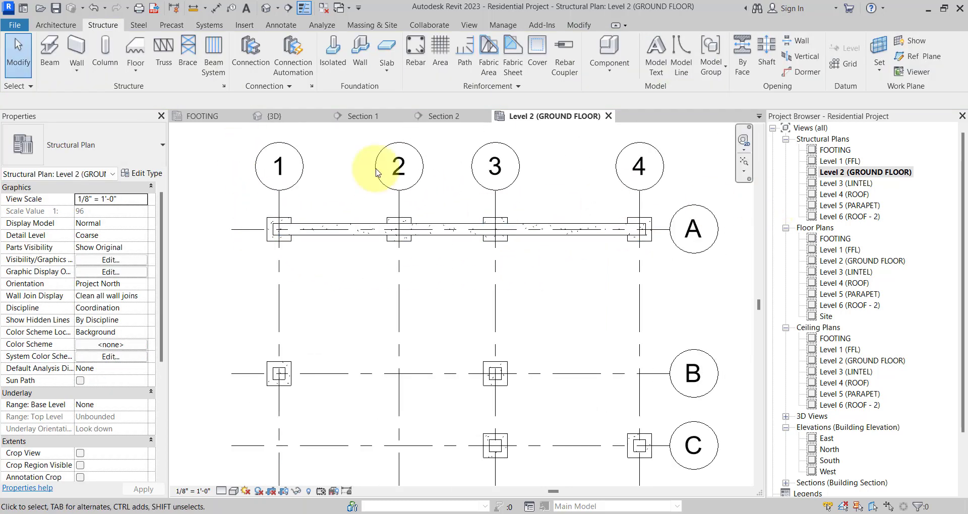
- Create a short section parallel to the grid A beam at grid 1, looking toward the beam, with a view depth of about 4'
{"action": "left_click", "coordinate": [291, 8]}
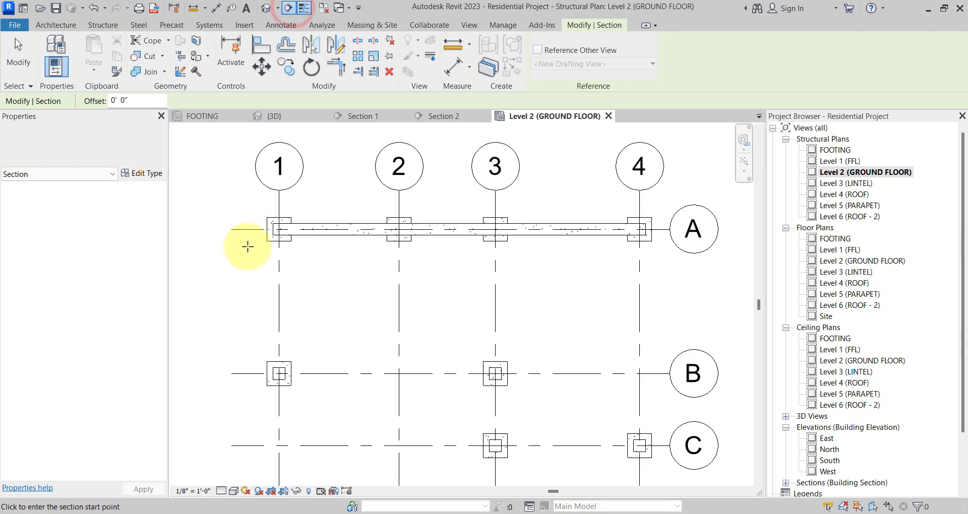
{"action": "left_click", "coordinate": [247, 246]}
{"action": "left_click", "coordinate": [312, 246]}
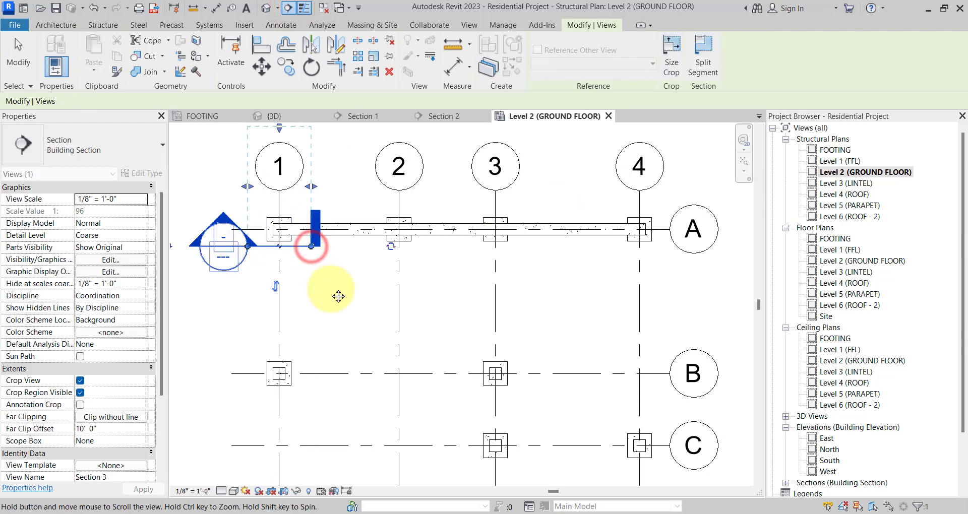
{"action": "middle_click_drag", "start_coordinate": [339, 292], "coordinate": [365, 354]}
{"action": "left_click_drag", "start_coordinate": [305, 261], "coordinate": [306, 262]}
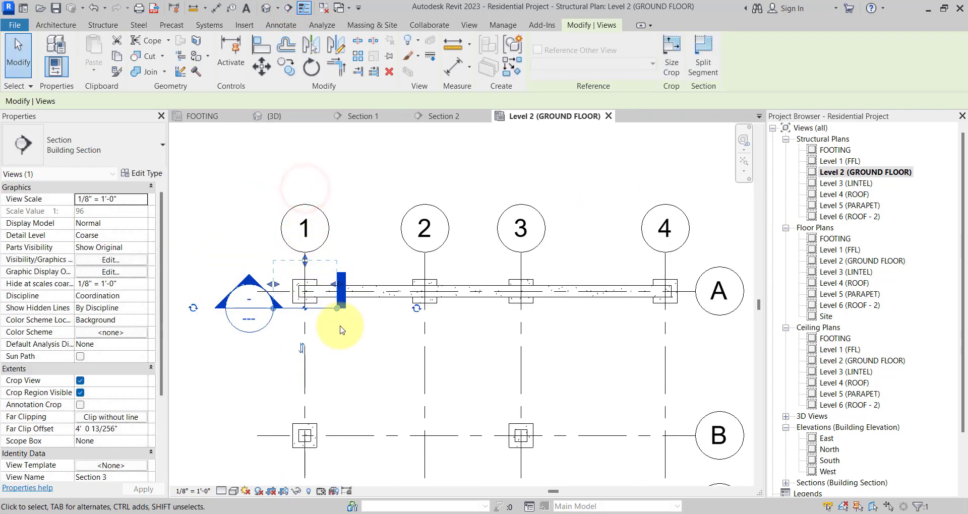
{"action": "scroll", "coordinate": [339, 326], "scroll_direction": "up", "scroll_amount": 2}
{"action": "left_click", "coordinate": [346, 345]}
{"action": "left_click", "coordinate": [319, 307]}
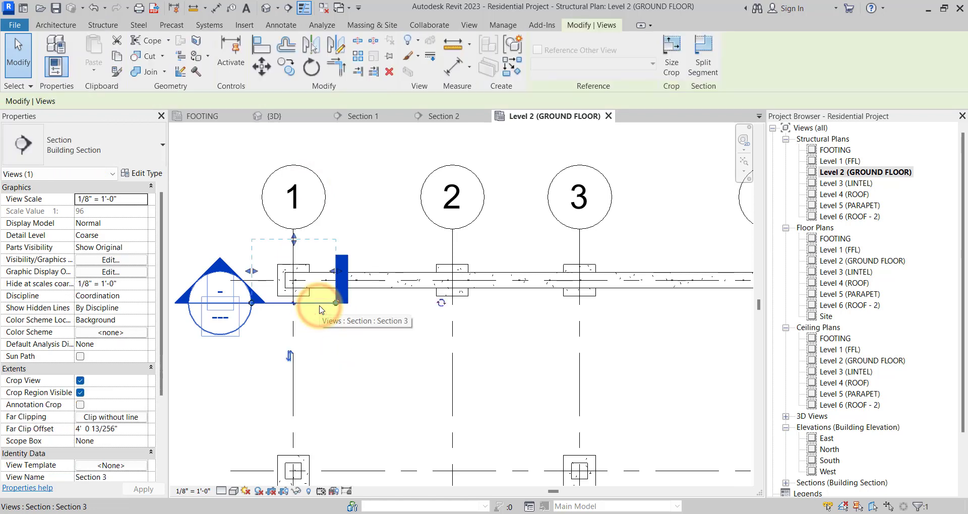
- Open the new section's view and widen its crop region to include the column at grid 2
{"action": "right_click", "coordinate": [319, 308]}
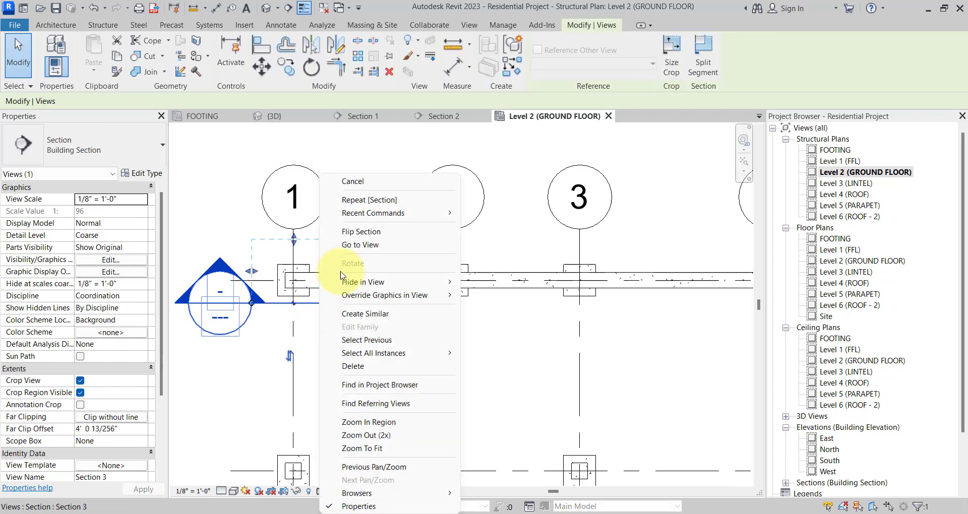
{"action": "left_click", "coordinate": [368, 247]}
{"action": "scroll", "coordinate": [468, 387], "scroll_direction": "up", "scroll_amount": 5}
{"action": "middle_click_drag", "start_coordinate": [395, 314], "coordinate": [229, 249]}
{"action": "scroll", "coordinate": [324, 262], "scroll_direction": "down", "scroll_amount": 4}
{"action": "left_click", "coordinate": [344, 370]}
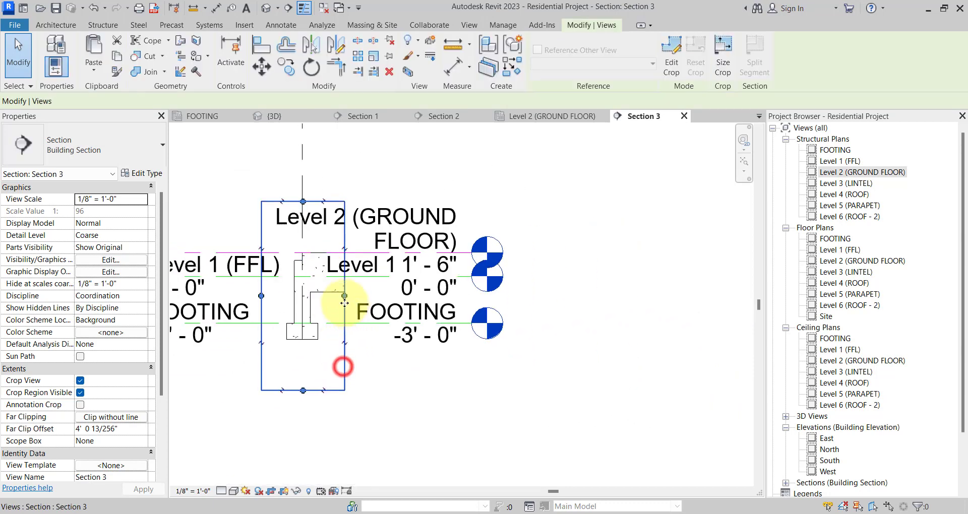
{"action": "left_click_drag", "start_coordinate": [345, 296], "coordinate": [473, 295]}
{"action": "scroll", "coordinate": [376, 306], "scroll_direction": "up", "scroll_amount": 1}
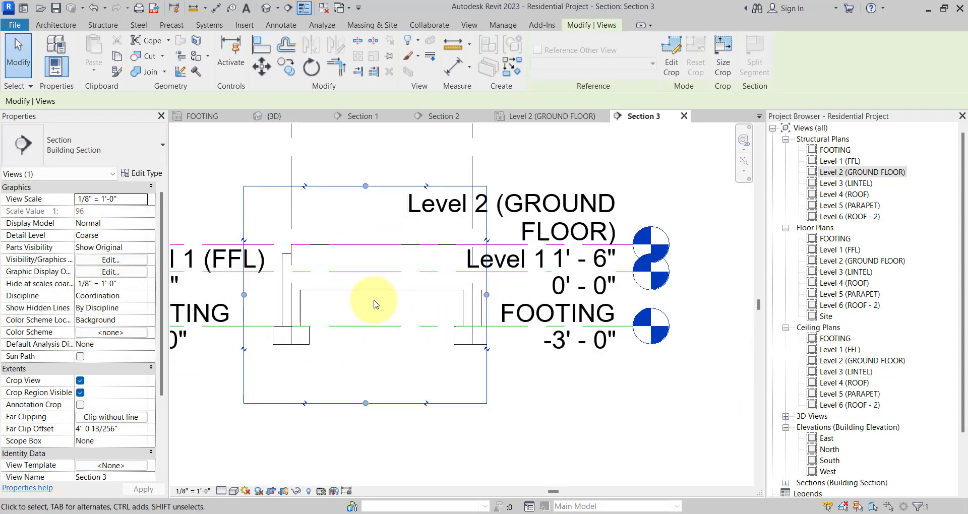
- Select the beam in Section 3 and compare its top elevation with the floor thickness dimension in the PDF section, then return to Revit
{"action": "left_click", "coordinate": [370, 289]}
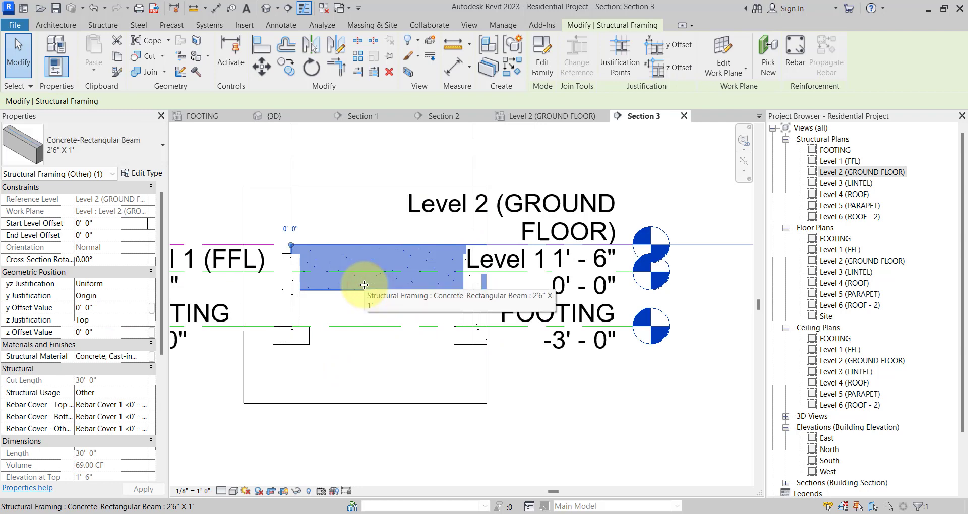
{"action": "scroll", "coordinate": [290, 258], "scroll_direction": "up", "scroll_amount": 3}
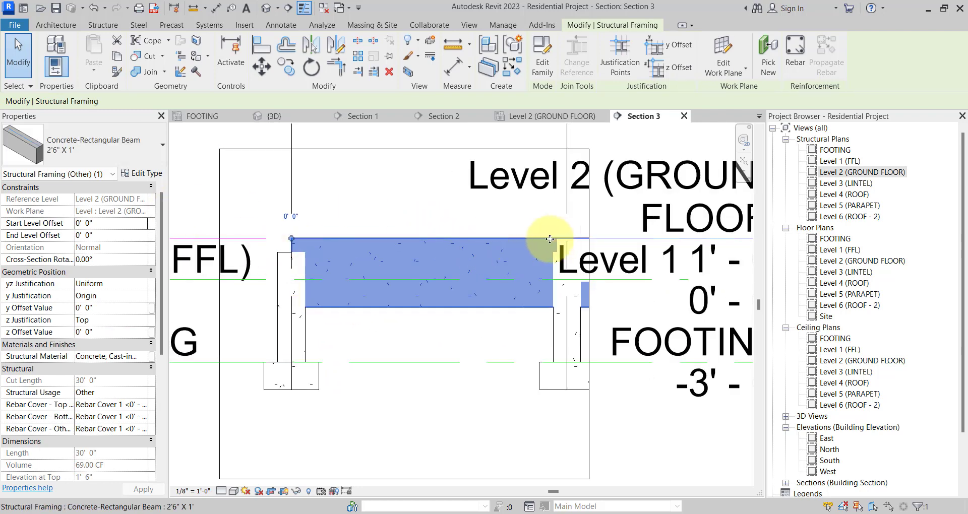
{"action": "scroll", "coordinate": [278, 247], "scroll_direction": "up", "scroll_amount": 3}
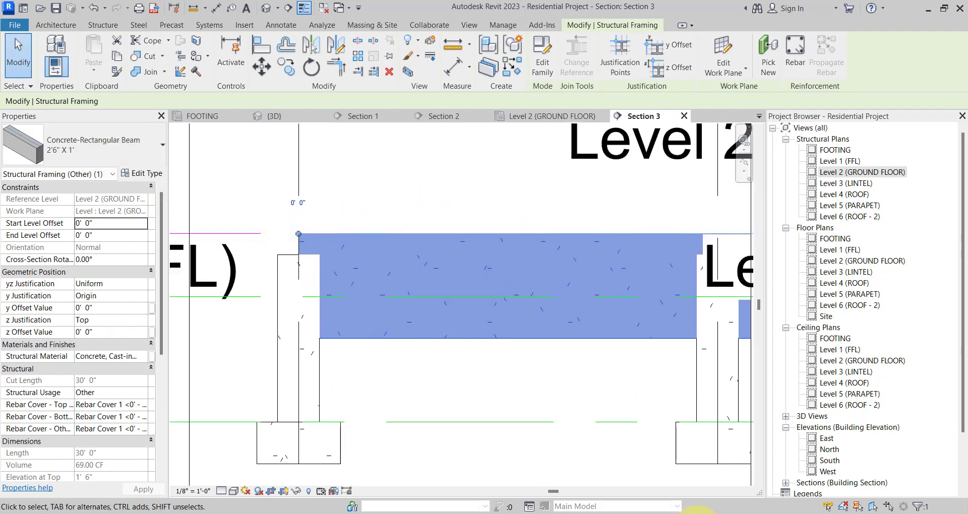
{"action": "left_click", "coordinate": [698, 513]}
{"action": "middle_click_drag", "start_coordinate": [228, 199], "coordinate": [190, 197]}
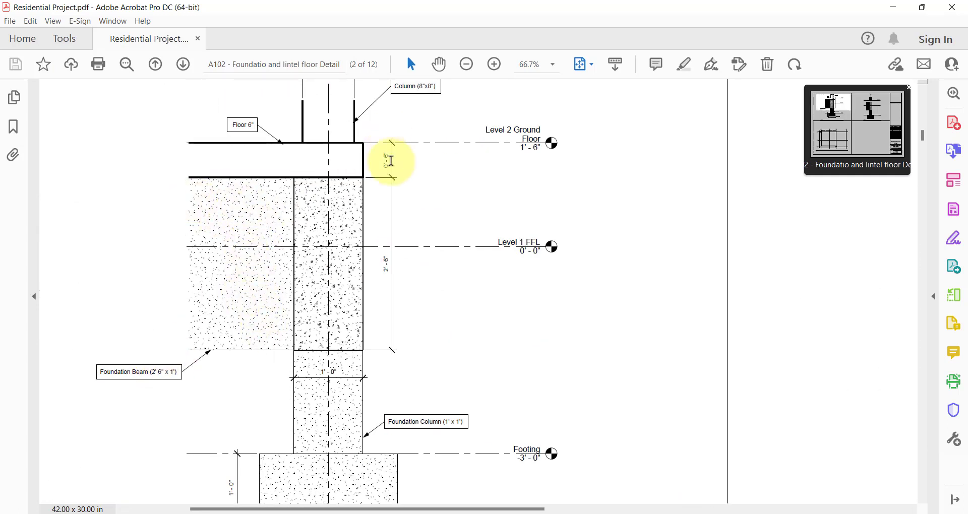
{"action": "left_click", "coordinate": [698, 510]}
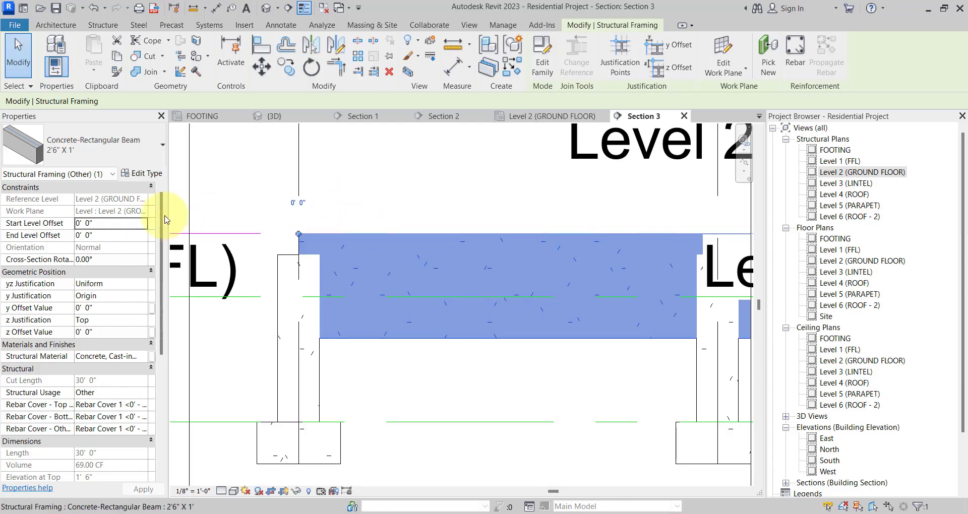
- Set the selected beam's start and end level offsets to -6"
{"action": "left_click", "coordinate": [114, 225]}
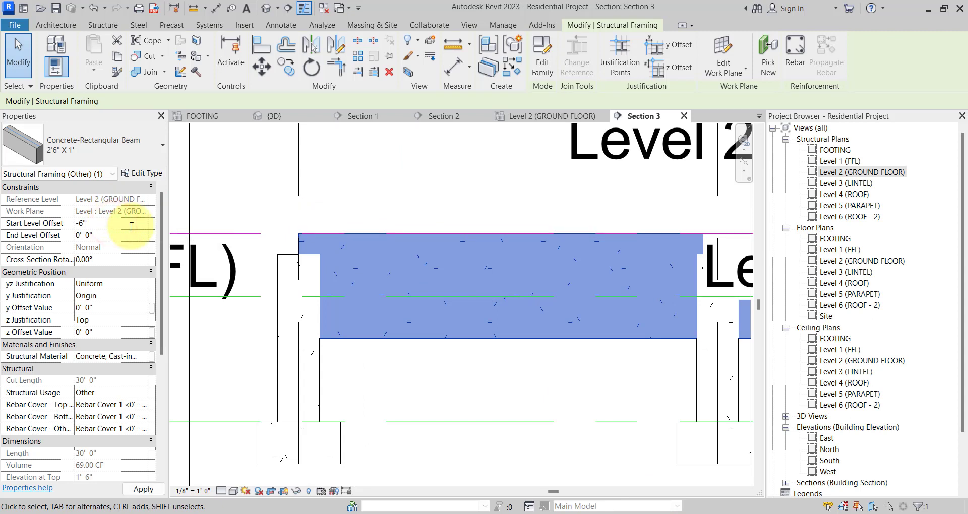
{"action": "type", "text": "-6\""}
{"action": "key", "text": "Return"}
{"action": "left_click", "coordinate": [127, 238]}
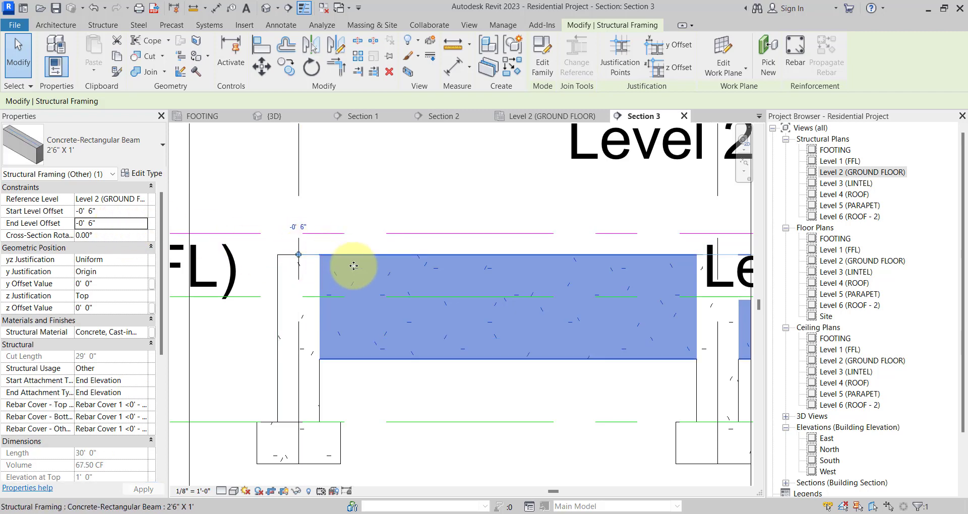
{"action": "scroll", "coordinate": [353, 266], "scroll_direction": "down", "scroll_amount": 4}
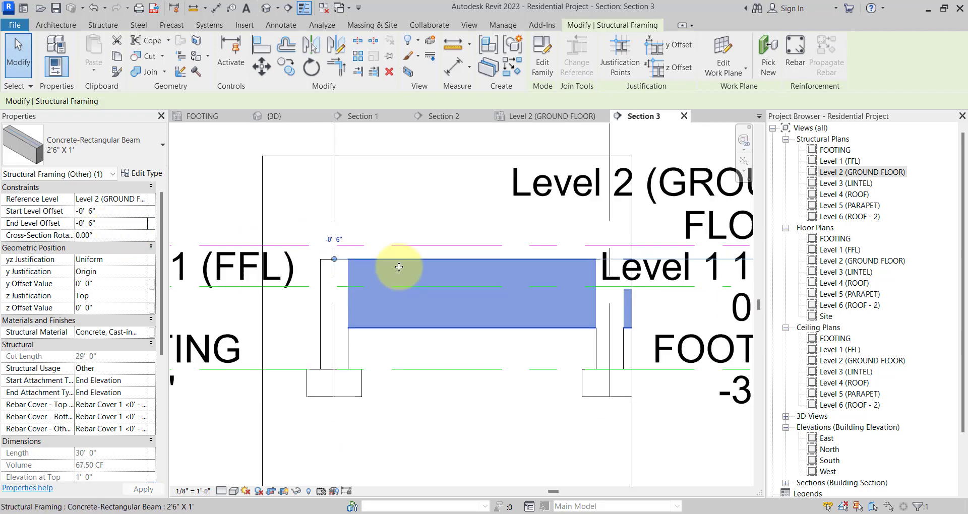
- In the Level 2 (GROUND FLOOR) structural plan, copy the selected grid A beam to grids B and C as multiple copies
{"action": "double_click", "coordinate": [837, 173]}
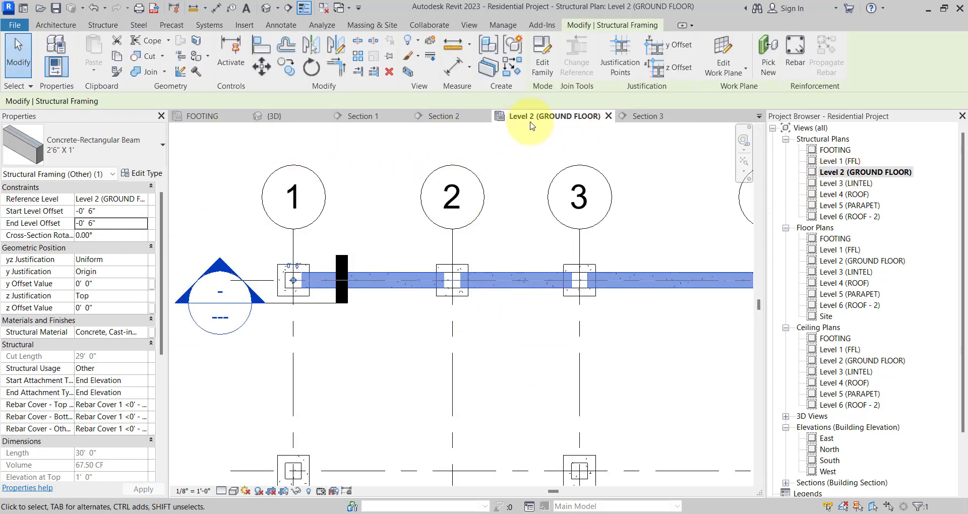
{"action": "scroll", "coordinate": [378, 200], "scroll_direction": "down", "scroll_amount": 3}
{"action": "scroll", "coordinate": [346, 264], "scroll_direction": "down", "scroll_amount": 1}
{"action": "scroll", "coordinate": [403, 268], "scroll_direction": "up", "scroll_amount": 2}
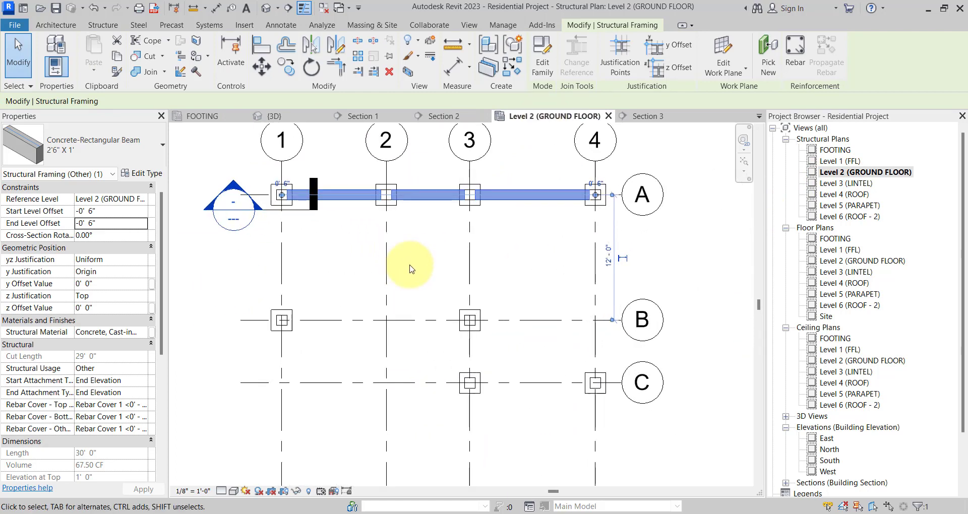
{"action": "left_click", "coordinate": [284, 70]}
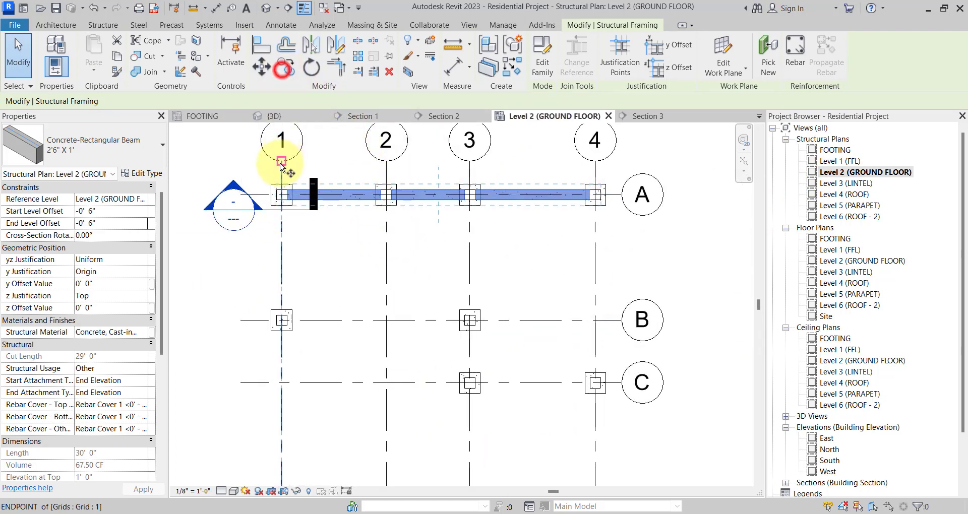
{"action": "left_click", "coordinate": [264, 197]}
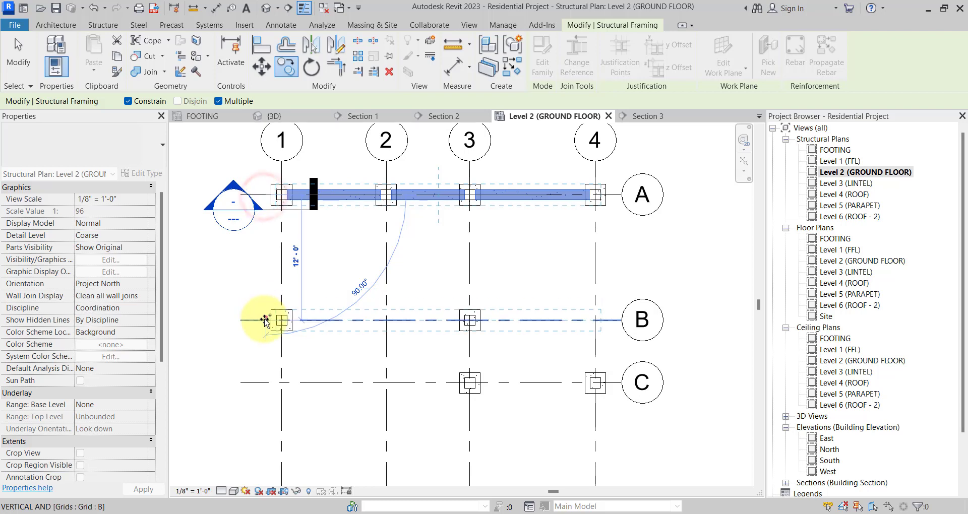
{"action": "left_click", "coordinate": [265, 321]}
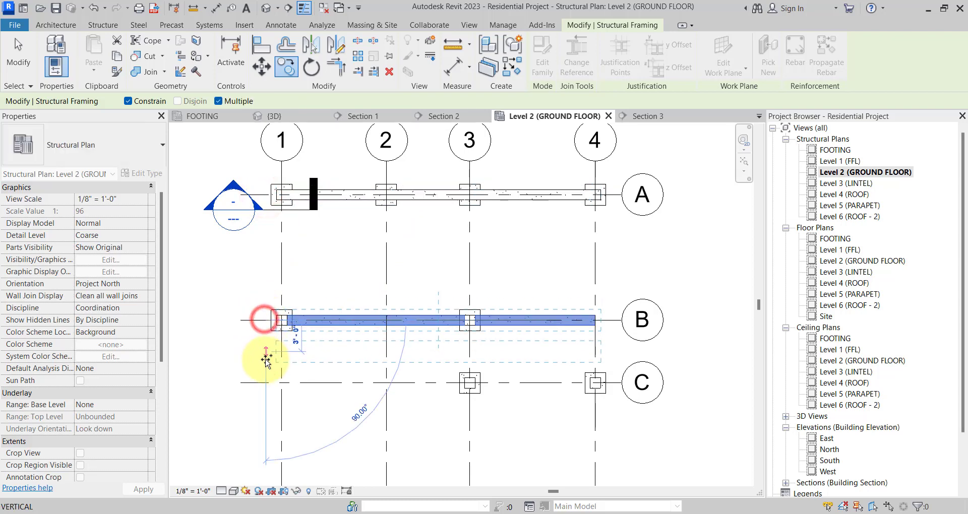
{"action": "left_click", "coordinate": [266, 386]}
- Place further copies of the beam on grids D, E and F and finish the Copy command
{"action": "middle_click_drag", "start_coordinate": [264, 413], "coordinate": [260, 211]}
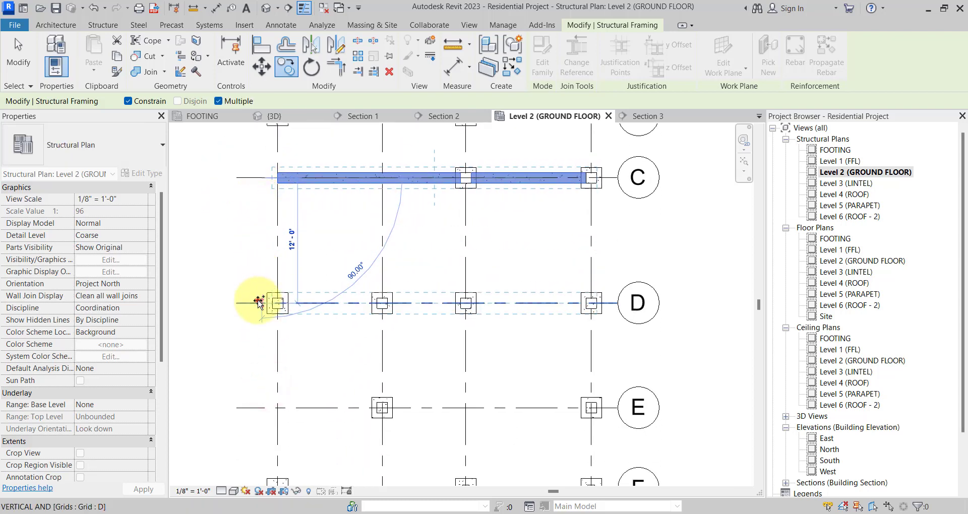
{"action": "left_click", "coordinate": [257, 303]}
{"action": "left_click", "coordinate": [252, 406]}
{"action": "scroll", "coordinate": [277, 309], "scroll_direction": "down", "scroll_amount": 2}
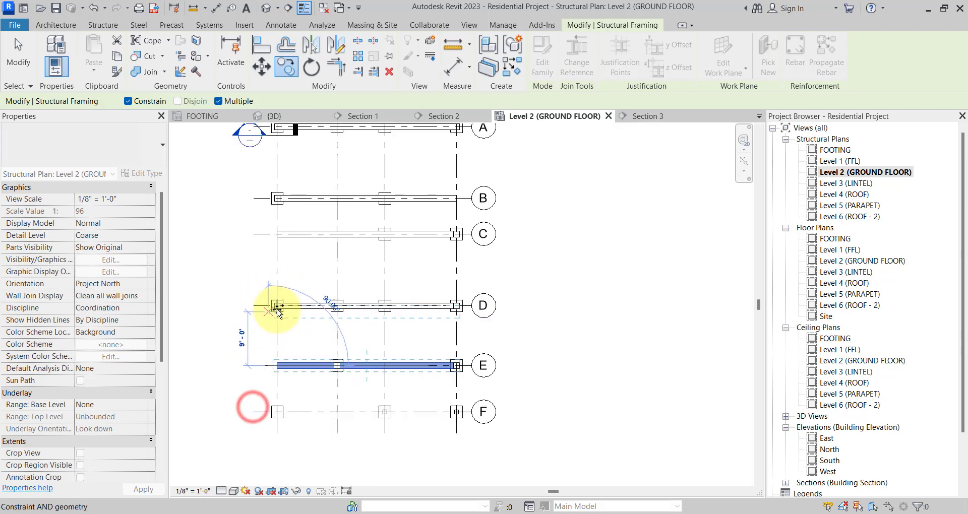
{"action": "scroll", "coordinate": [270, 395], "scroll_direction": "up", "scroll_amount": 3}
{"action": "left_click", "coordinate": [259, 422]}
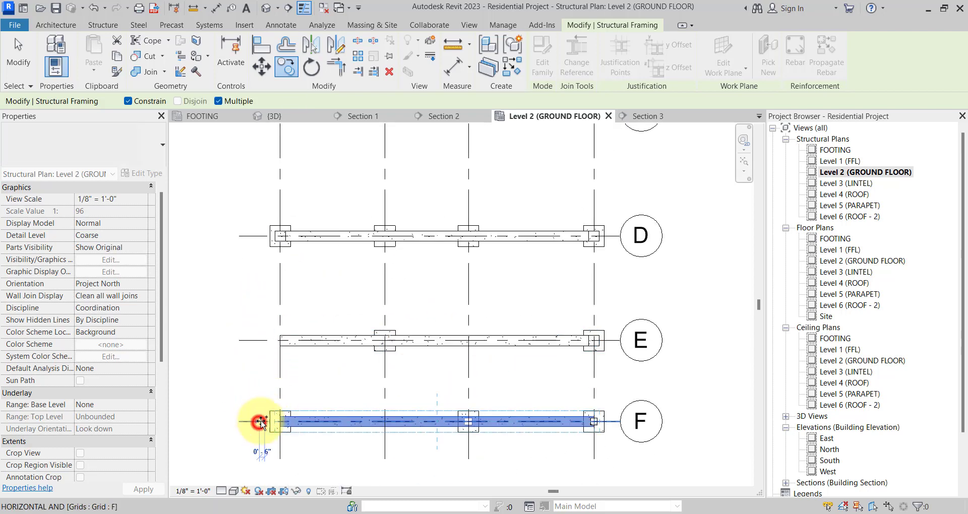
{"action": "key", "text": "Escape"}
{"action": "key", "text": "Escape"}
- Examine the beam layout on sheet A101 of the residential project PDF in Acrobat, especially the grid B beam's extent, and return to Revit
{"action": "scroll", "coordinate": [367, 395], "scroll_direction": "down", "scroll_amount": 2}
{"action": "middle_click_drag", "start_coordinate": [363, 243], "coordinate": [360, 319]}
{"action": "scroll", "coordinate": [378, 204], "scroll_direction": "up", "scroll_amount": 1}
{"action": "left_click", "coordinate": [700, 513]}
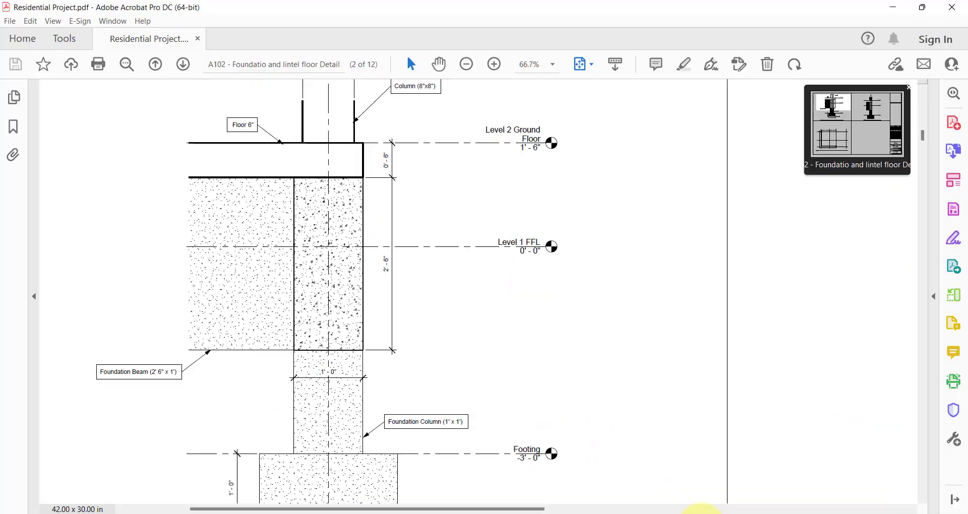
{"action": "scroll", "coordinate": [398, 264], "scroll_direction": "down", "scroll_amount": 3, "text": "ctrl"}
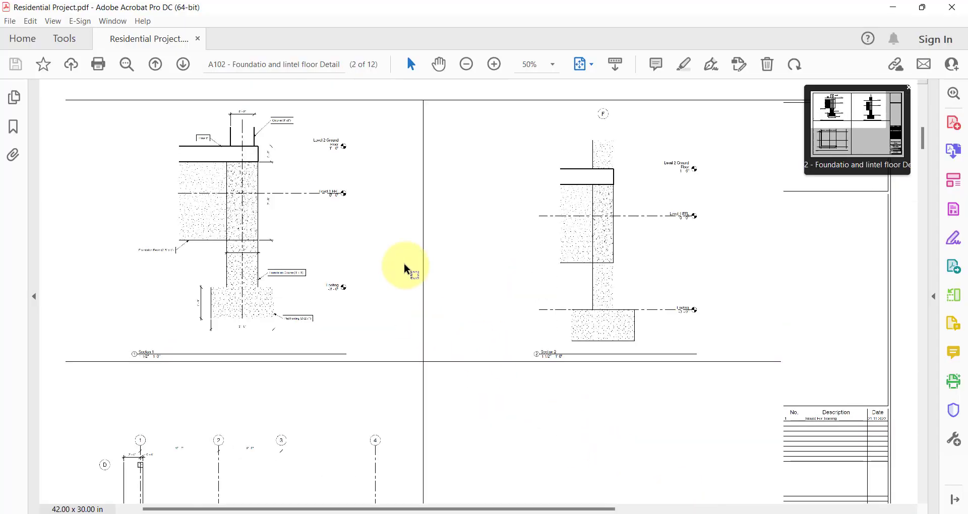
{"action": "scroll", "coordinate": [403, 268], "scroll_direction": "up", "scroll_amount": 5}
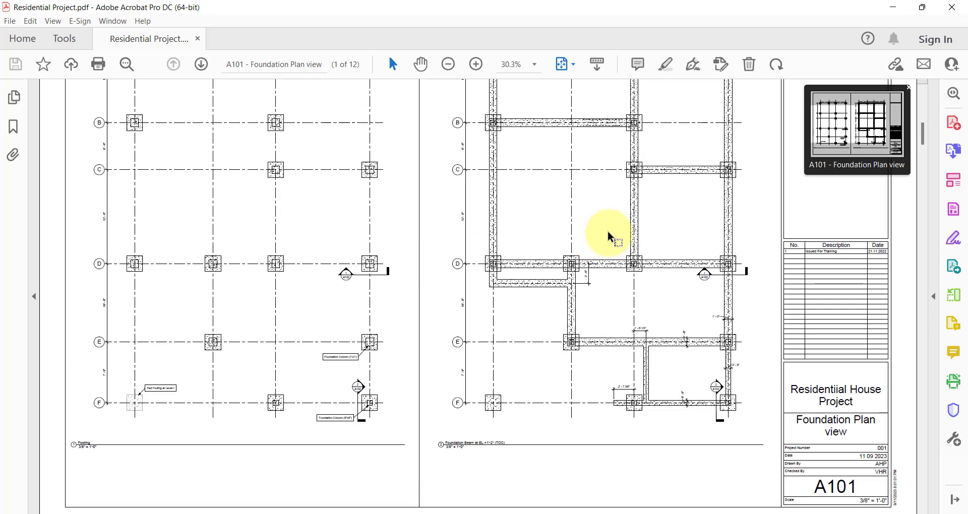
{"action": "scroll", "coordinate": [620, 201], "scroll_direction": "up", "scroll_amount": 2}
{"action": "scroll", "coordinate": [620, 202], "scroll_direction": "up", "scroll_amount": 2}
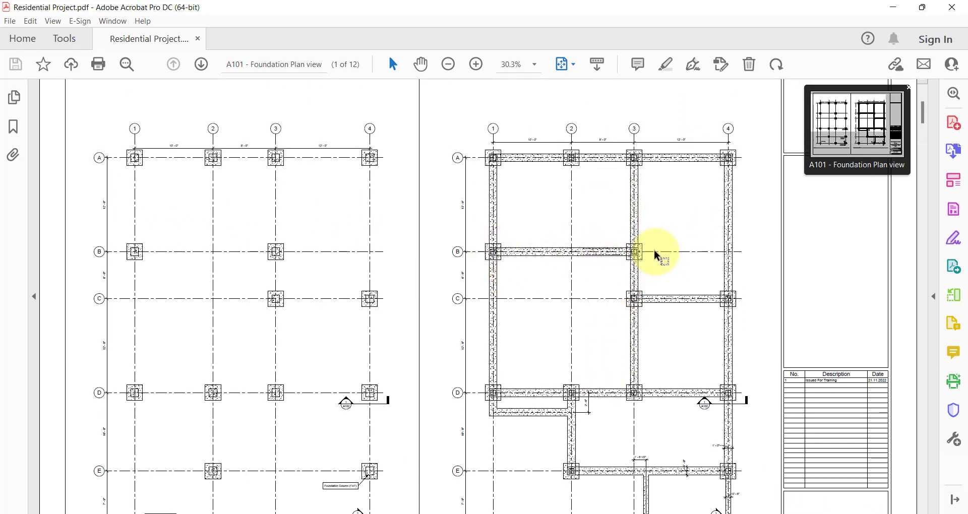
{"action": "left_click", "coordinate": [683, 513]}
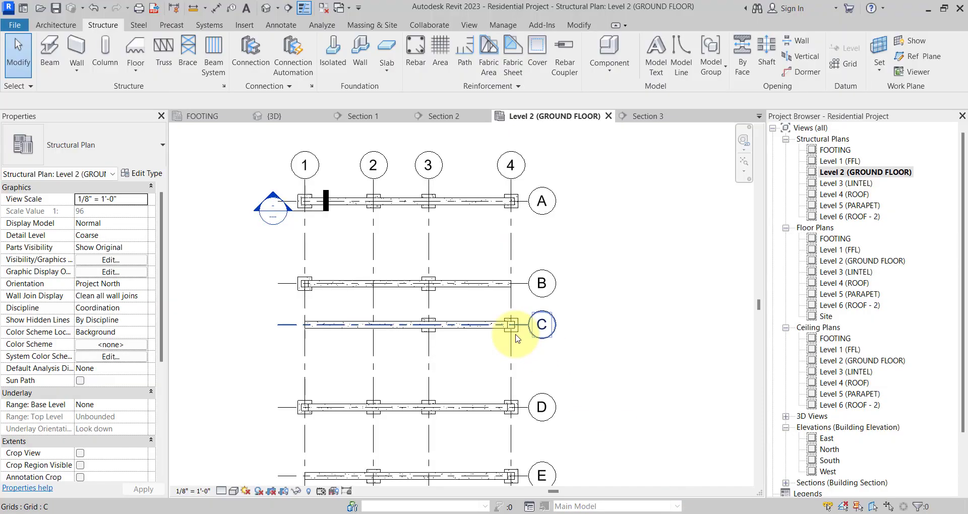
- Shorten the grid B beam so that it ends at the grid 3 column
{"action": "left_click", "coordinate": [464, 284]}
{"action": "scroll", "coordinate": [426, 281], "scroll_direction": "up", "scroll_amount": 3}
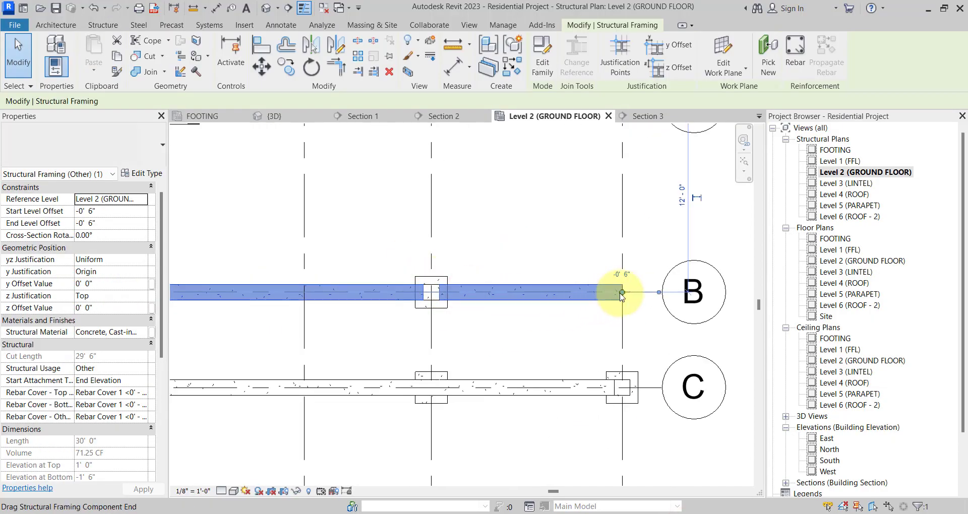
{"action": "left_click_drag", "start_coordinate": [622, 293], "coordinate": [439, 292]}
{"action": "left_click", "coordinate": [481, 329]}
{"action": "scroll", "coordinate": [524, 257], "scroll_direction": "down", "scroll_amount": 3}
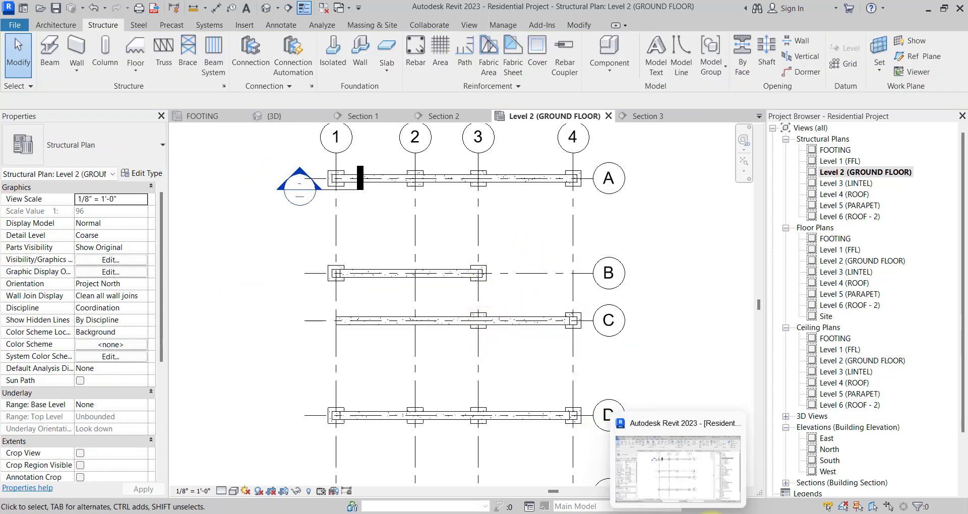
- Check the grid C beam in the PDF foundation plan, then shorten it in Revit to span from grid 3 to grid 4
{"action": "left_click", "coordinate": [710, 513]}
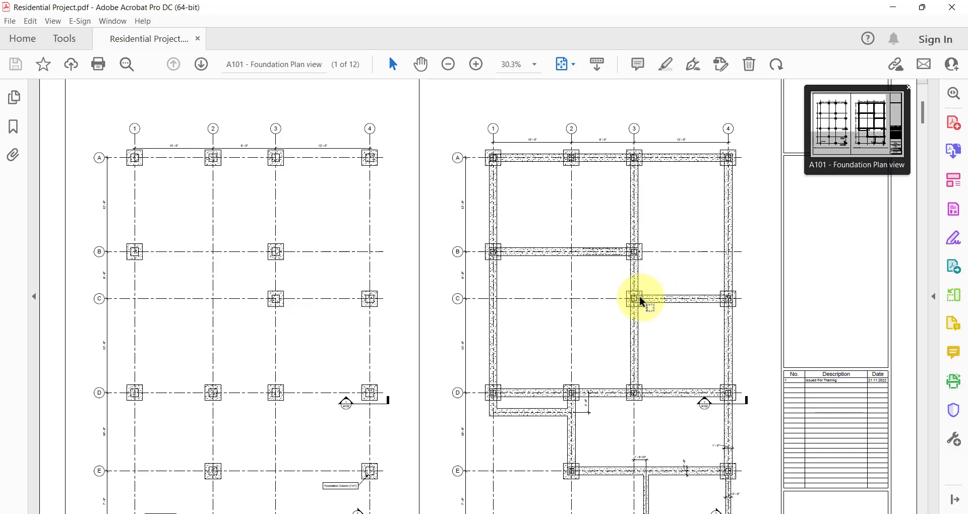
{"action": "left_click", "coordinate": [680, 513]}
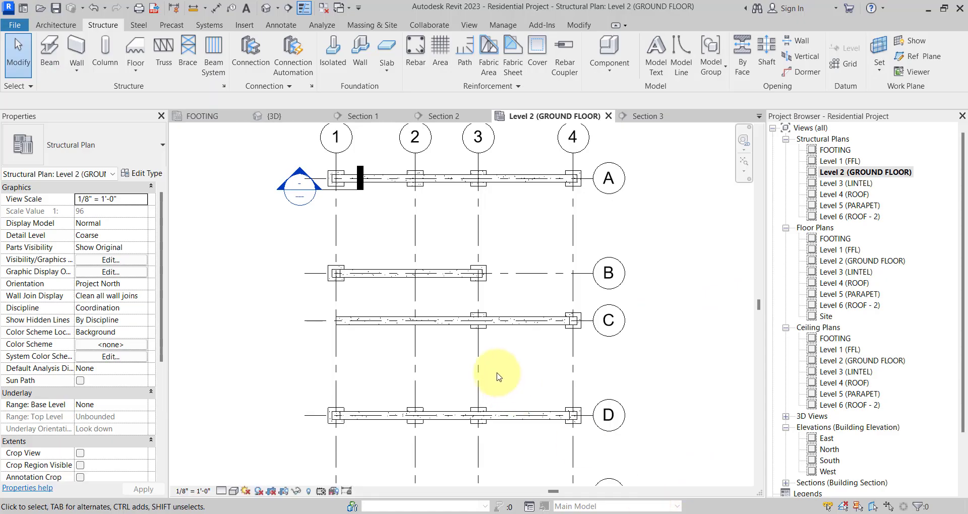
{"action": "left_click", "coordinate": [501, 328]}
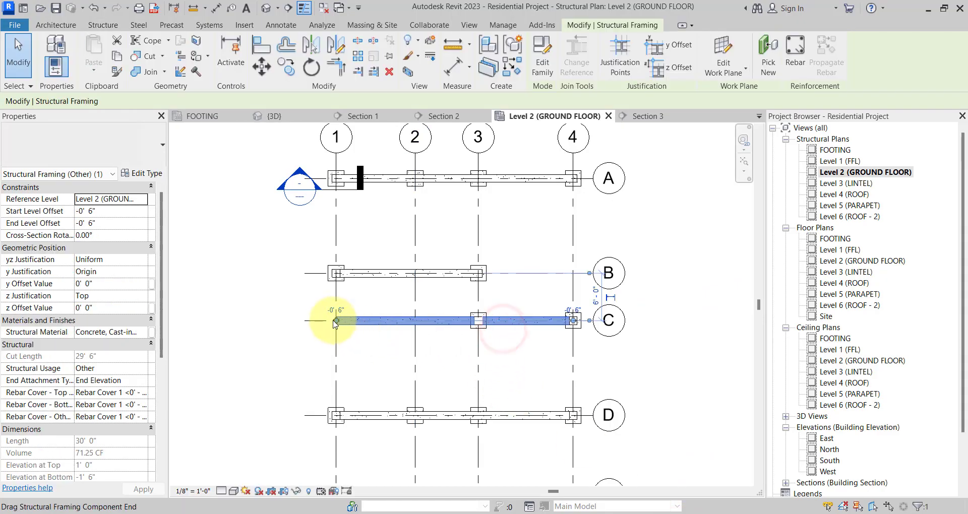
{"action": "left_click_drag", "start_coordinate": [335, 321], "coordinate": [478, 321]}
{"action": "left_click", "coordinate": [512, 356]}
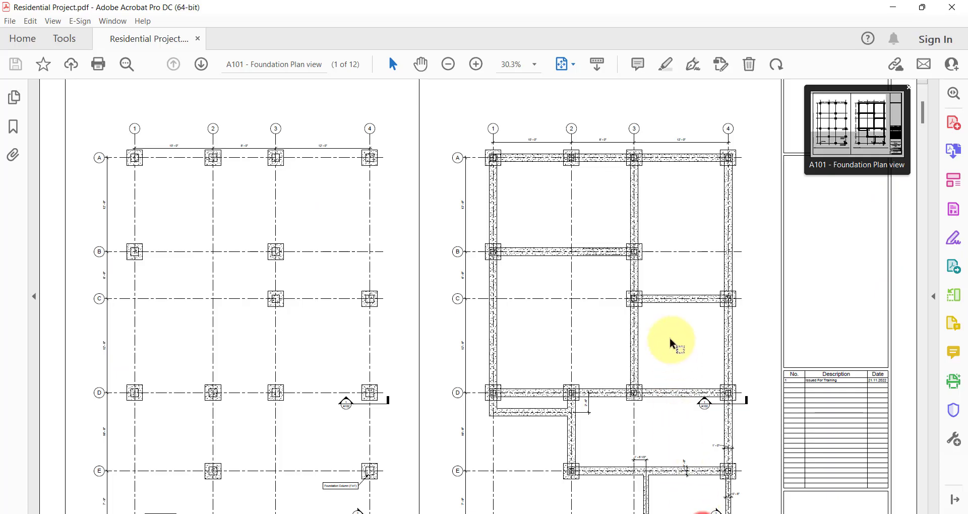
- Check the beam extents around grids D to F in the PDF, then shorten the grid D beam in Revit to start at the grid 2 column
{"action": "scroll", "coordinate": [656, 347], "scroll_direction": "down", "scroll_amount": 1}
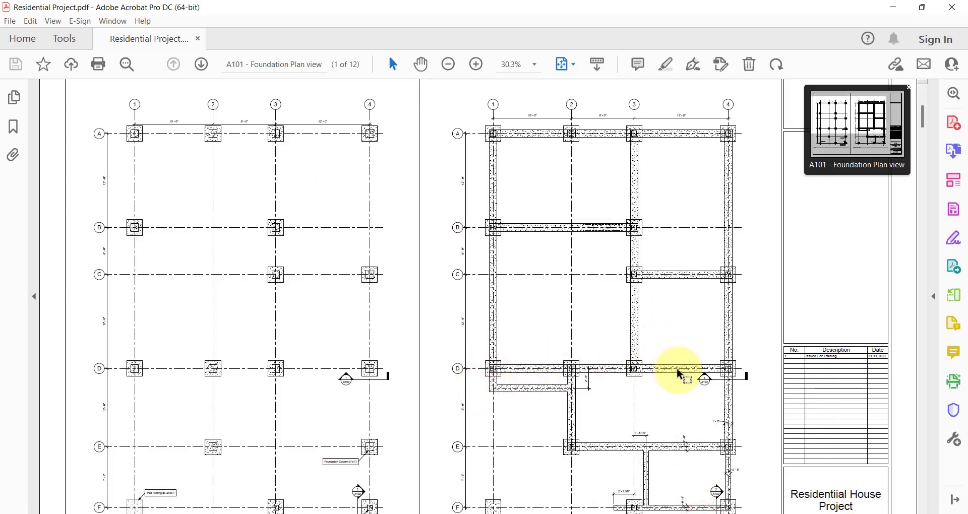
{"action": "scroll", "coordinate": [655, 367], "scroll_direction": "down", "scroll_amount": 3}
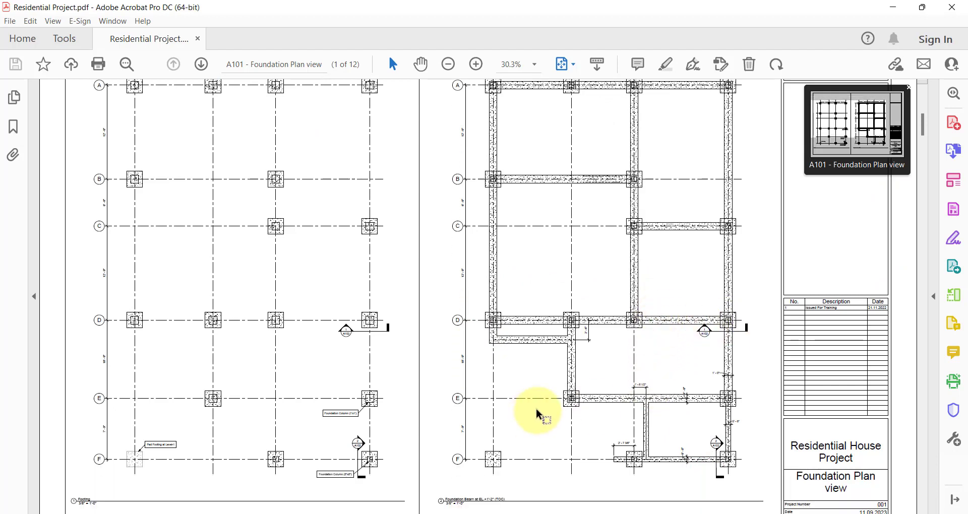
{"action": "scroll", "coordinate": [575, 409], "scroll_direction": "up", "scroll_amount": 2}
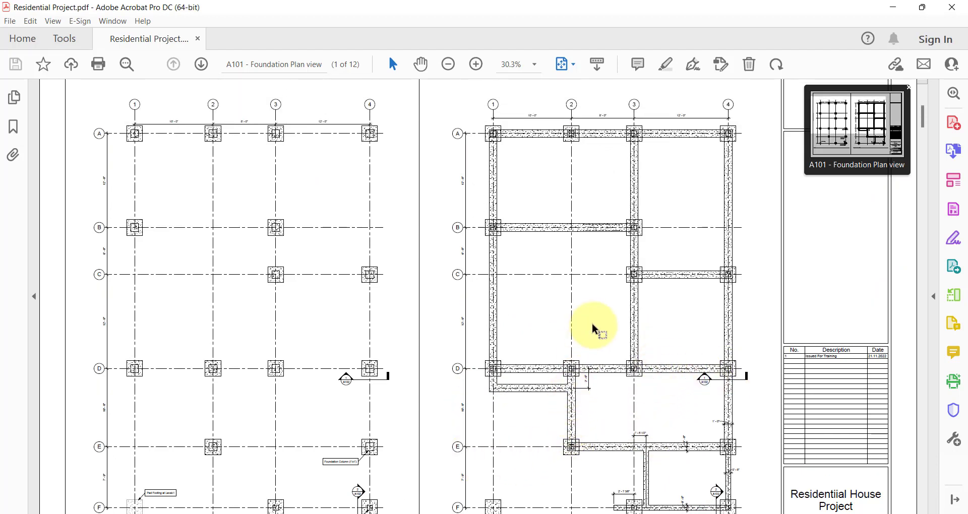
{"action": "scroll", "coordinate": [703, 379], "scroll_direction": "down", "scroll_amount": 1}
{"action": "scroll", "coordinate": [702, 379], "scroll_direction": "down", "scroll_amount": 1}
{"action": "left_click", "coordinate": [685, 513]}
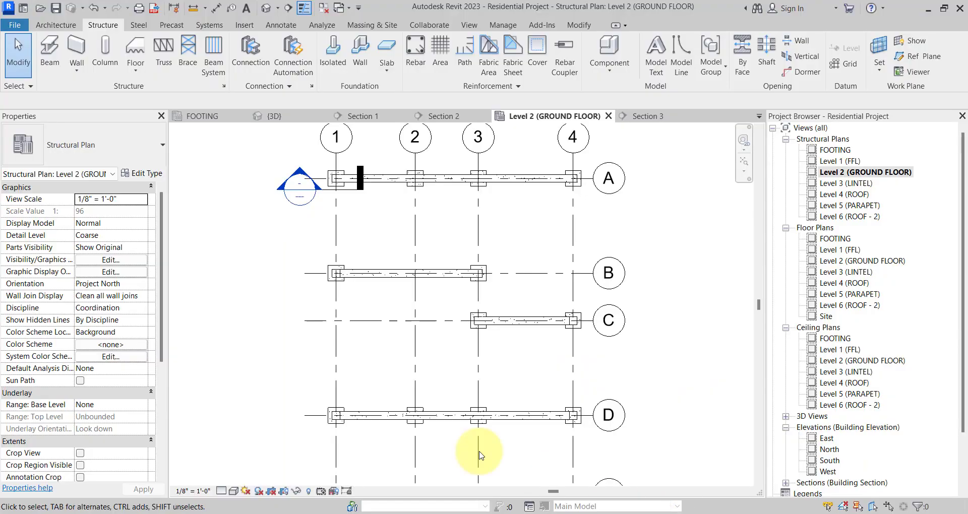
{"action": "left_click", "coordinate": [389, 419]}
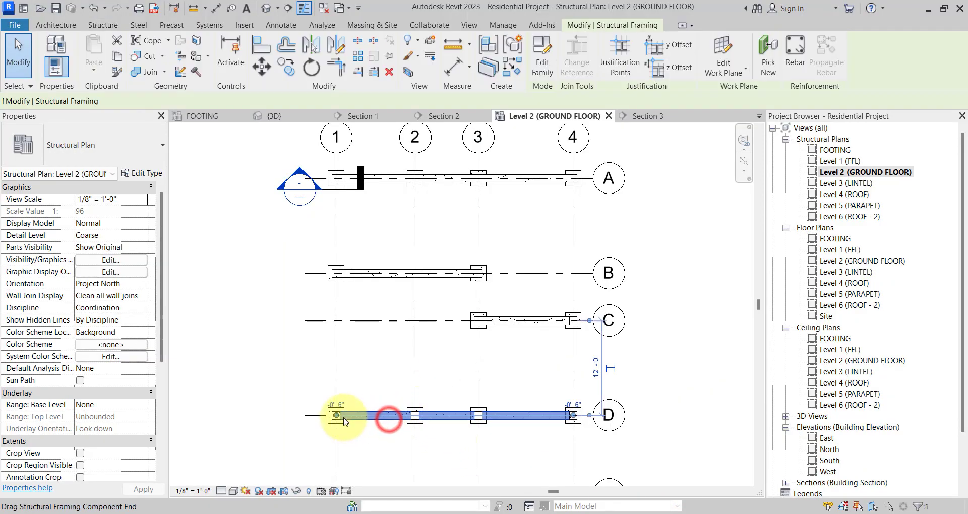
{"action": "left_click_drag", "start_coordinate": [334, 415], "coordinate": [412, 415]}
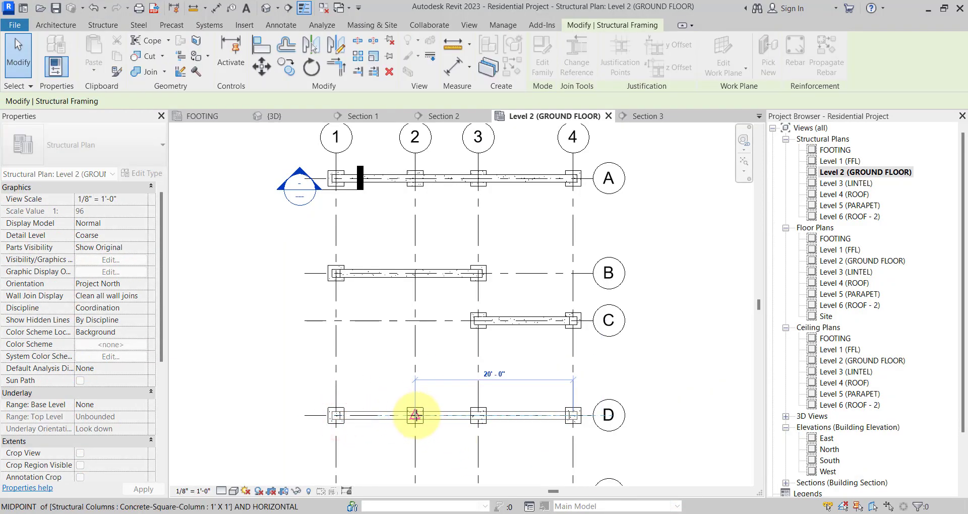
{"action": "left_click", "coordinate": [445, 456]}
- Bring the lower grids into view in Revit and check the grid E beam's extent in the PDF foundation plan
{"action": "middle_click_drag", "start_coordinate": [446, 457], "coordinate": [424, 298]}
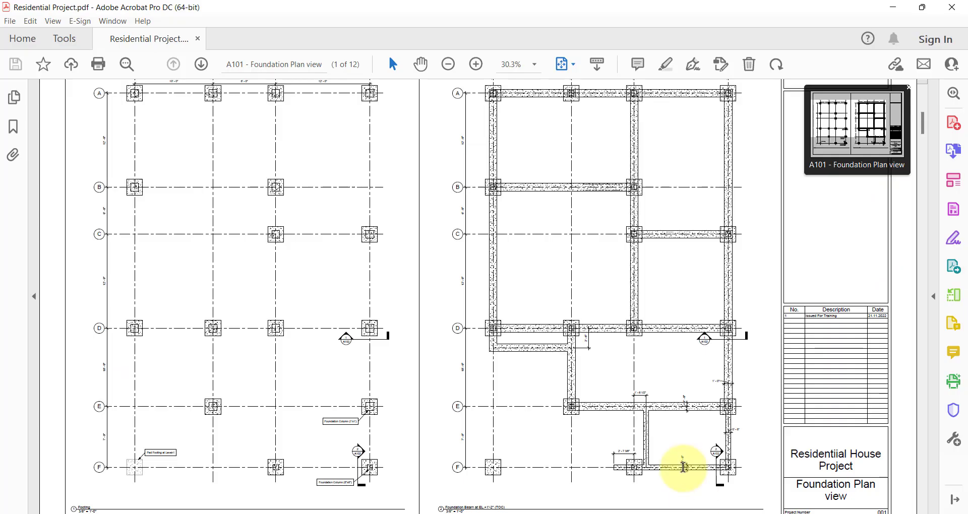
{"action": "scroll", "coordinate": [600, 395], "scroll_direction": "down", "scroll_amount": 1}
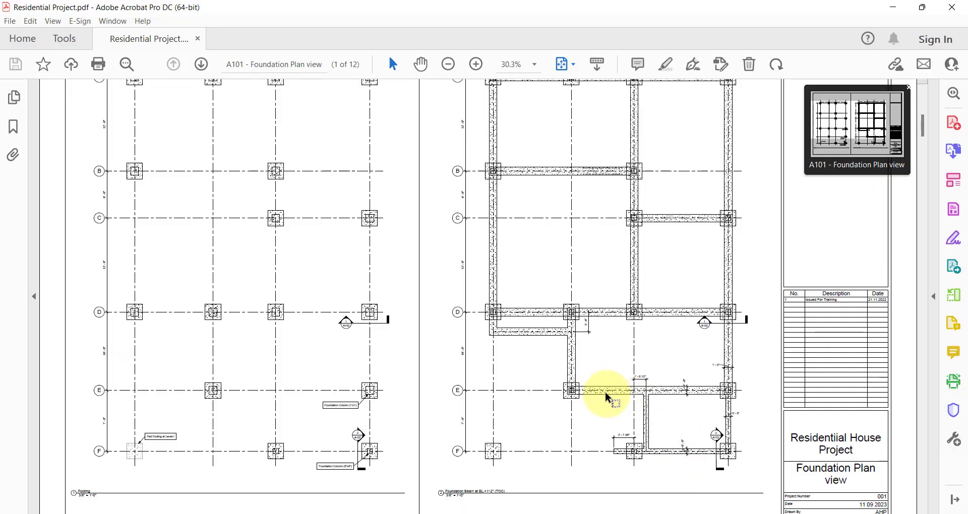
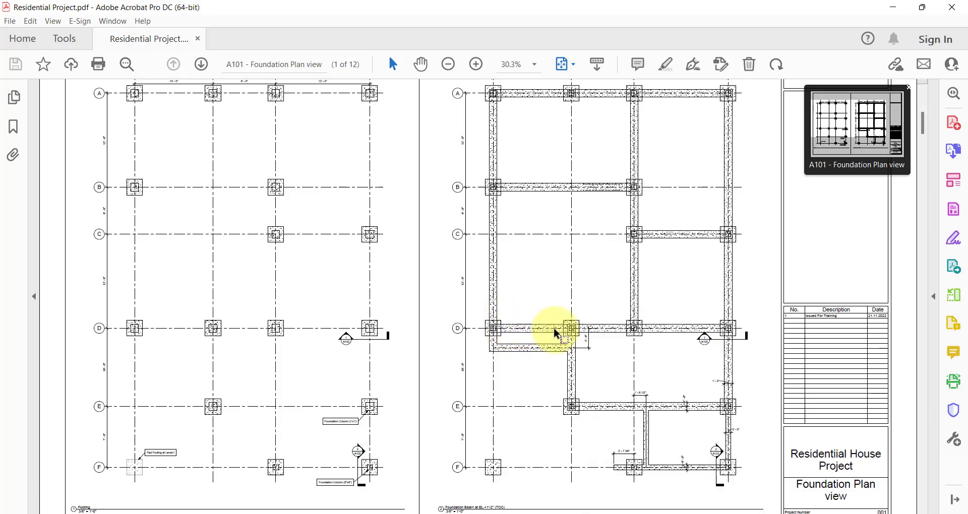
- Switch to Revit and extend the grid D beam so that it starts at the grid 1 column
{"action": "left_click", "coordinate": [679, 513]}
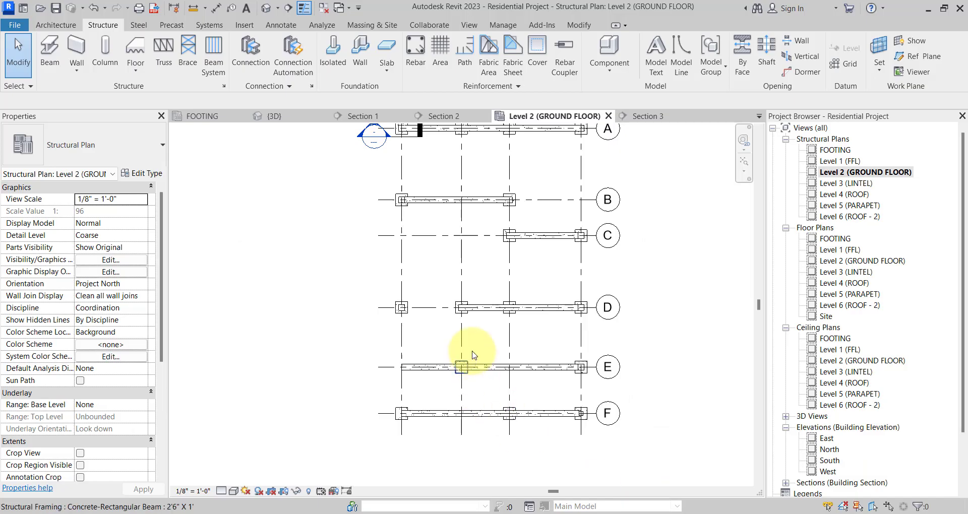
{"action": "left_click", "coordinate": [465, 313]}
{"action": "left_click_drag", "start_coordinate": [459, 307], "coordinate": [401, 307]}
{"action": "left_click", "coordinate": [441, 349]}
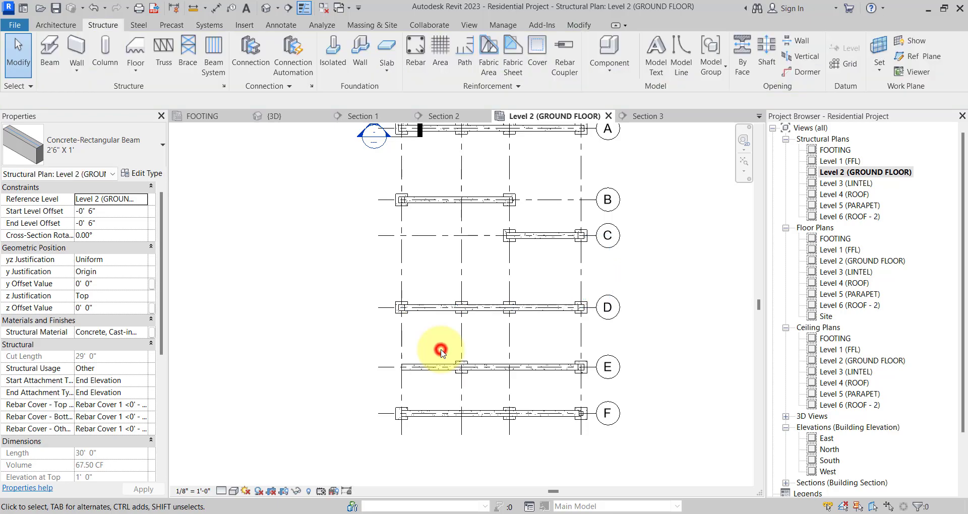
- Check the grid E beam in the PDF foundation plan, then shorten it in Revit to start at the grid 2 column
{"action": "left_click", "coordinate": [692, 513]}
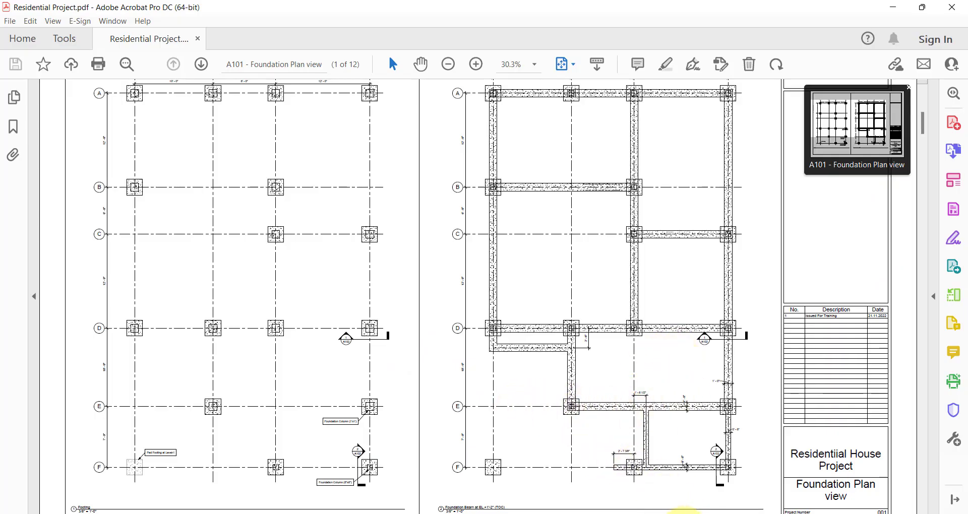
{"action": "key", "text": "alt+Tab"}
{"action": "left_click", "coordinate": [437, 373]}
{"action": "scroll", "coordinate": [437, 373], "scroll_direction": "up", "scroll_amount": 3}
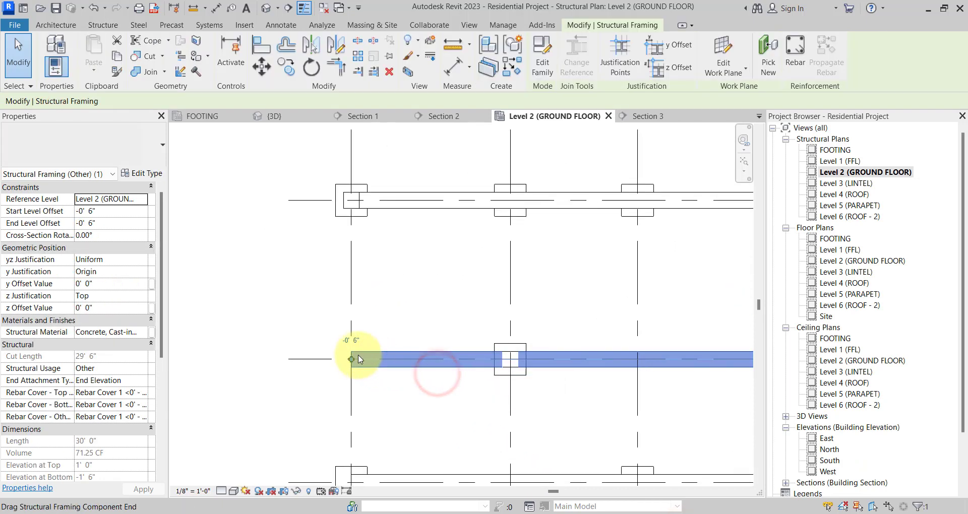
{"action": "left_click_drag", "start_coordinate": [351, 356], "coordinate": [510, 359]}
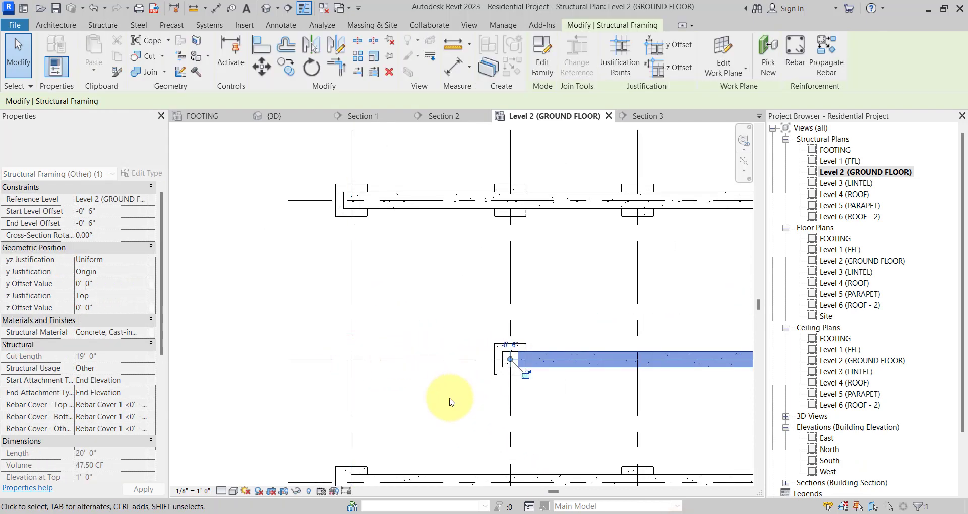
{"action": "left_click", "coordinate": [447, 397]}
{"action": "scroll", "coordinate": [495, 348], "scroll_direction": "down", "scroll_amount": 3}
- Check the grid F beam in the PDF foundation plan, then shorten it in Revit to start about 5' before grid 3
{"action": "left_click", "coordinate": [716, 513]}
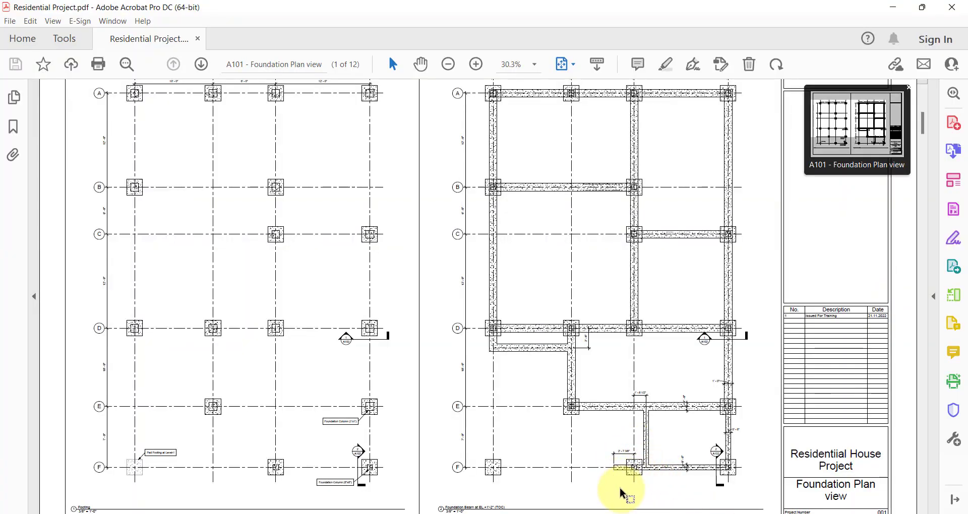
{"action": "scroll", "coordinate": [621, 487], "scroll_direction": "up", "scroll_amount": 3, "text": "ctrl"}
{"action": "scroll", "coordinate": [645, 441], "scroll_direction": "up", "scroll_amount": 1}
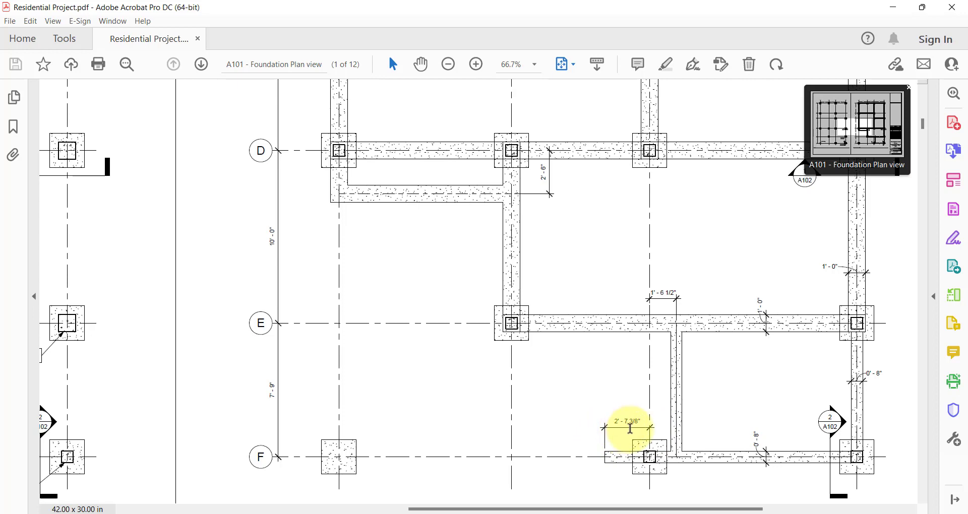
{"action": "left_click", "coordinate": [678, 513]}
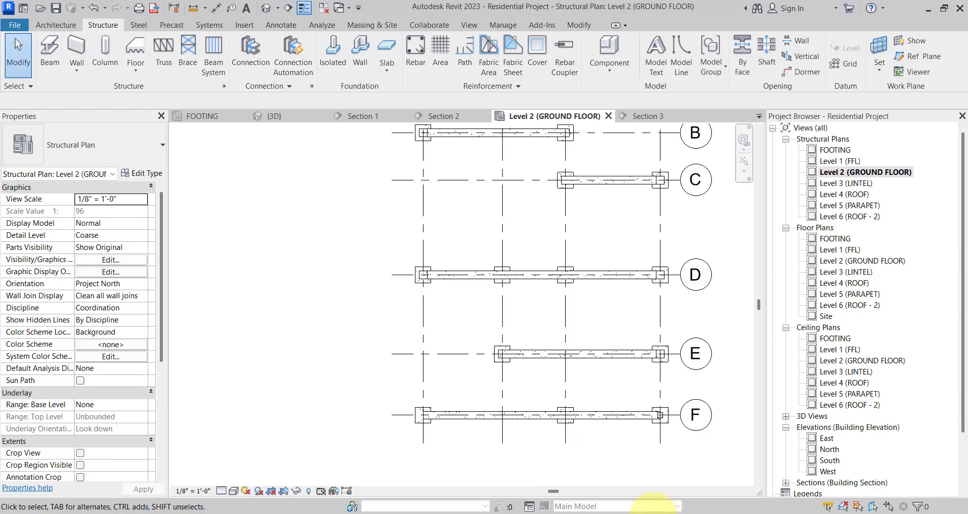
{"action": "scroll", "coordinate": [488, 431], "scroll_direction": "up", "scroll_amount": 2}
{"action": "left_click", "coordinate": [431, 413]}
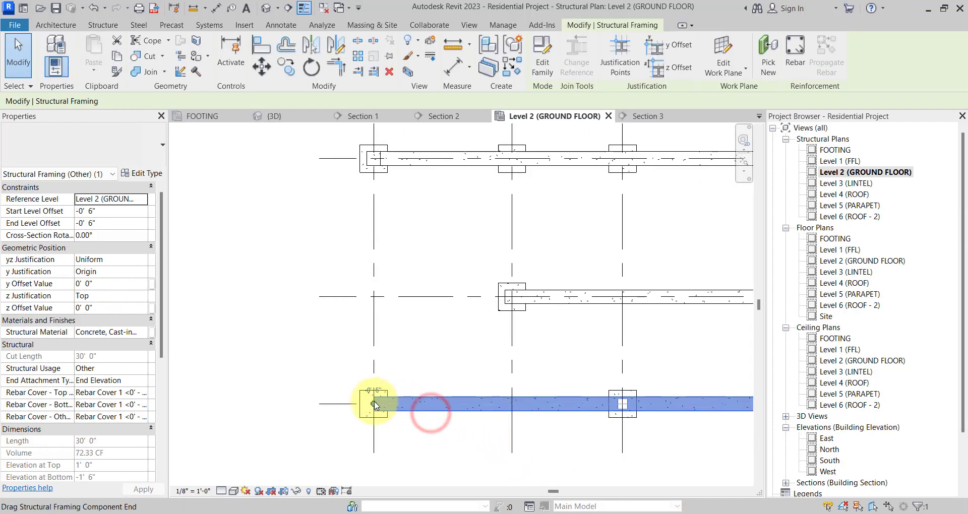
{"action": "left_click_drag", "start_coordinate": [374, 402], "coordinate": [552, 410]}
{"action": "left_click", "coordinate": [564, 461]}
- Place an aligned dimension between grid 3 and the free end of the grid F beam
{"action": "scroll", "coordinate": [632, 440], "scroll_direction": "up", "scroll_amount": 5}
{"action": "middle_click_drag", "start_coordinate": [669, 438], "coordinate": [545, 384]}
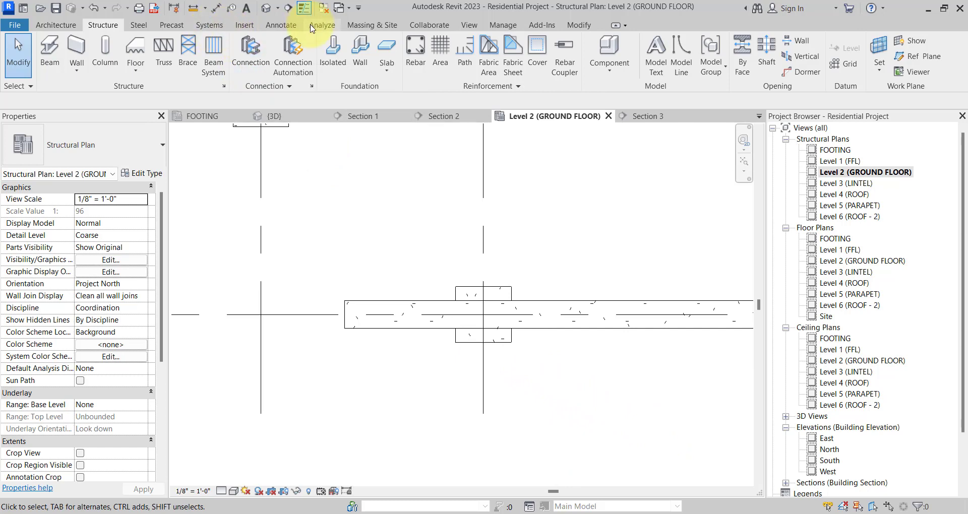
{"action": "left_click", "coordinate": [281, 25]}
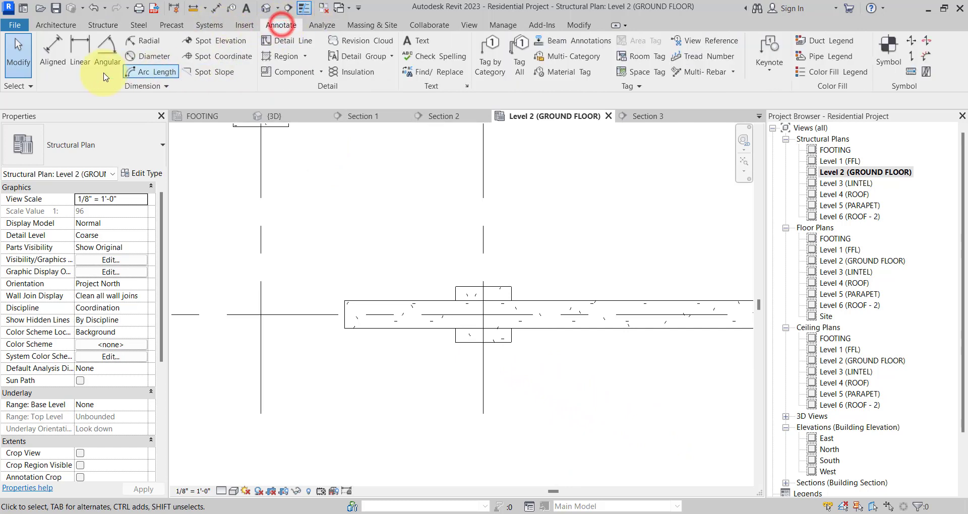
{"action": "left_click", "coordinate": [58, 64]}
{"action": "left_click", "coordinate": [482, 239]}
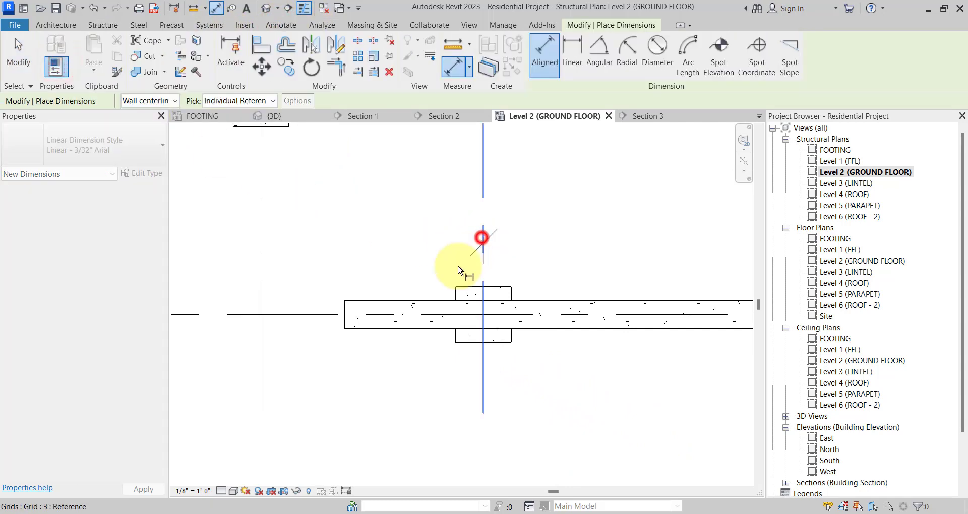
{"action": "left_click", "coordinate": [344, 313]}
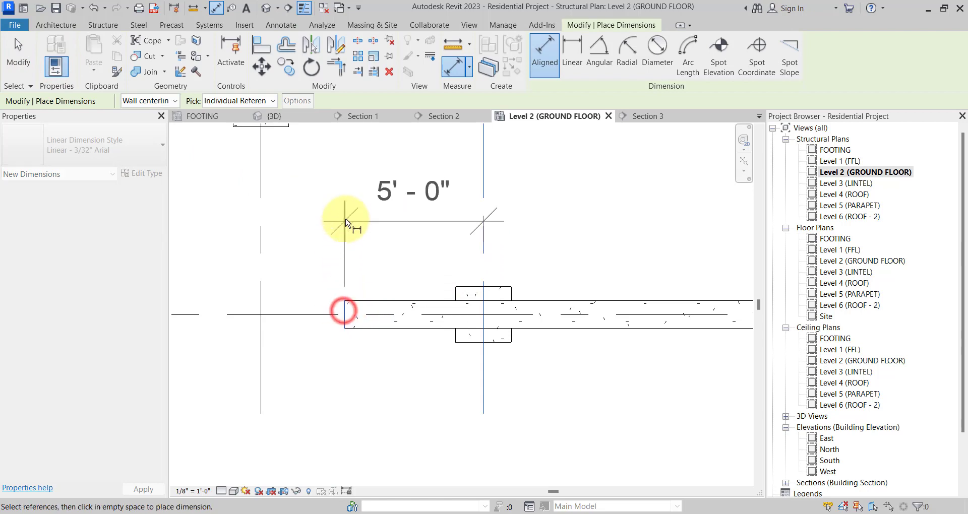
{"action": "left_click", "coordinate": [346, 214]}
{"action": "key", "text": "Escape"}
{"action": "key", "text": "Escape"}
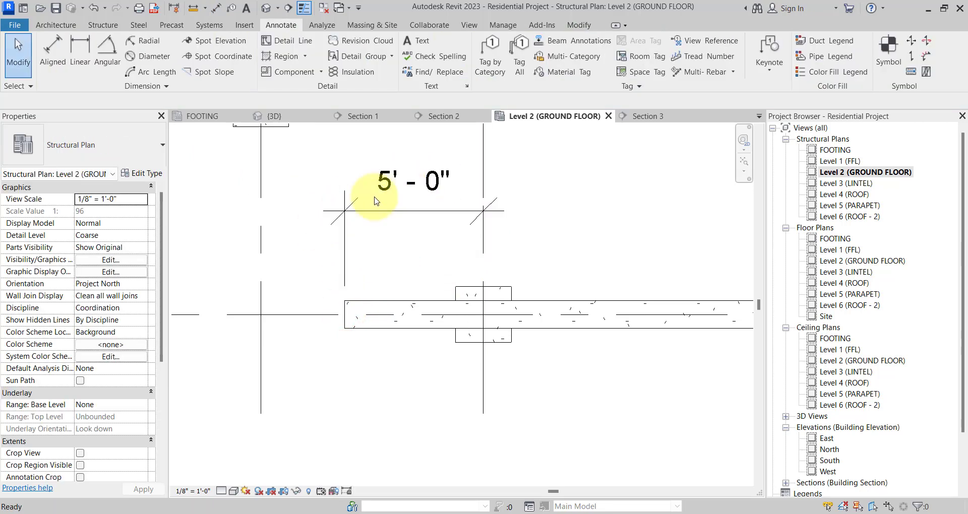
{"action": "scroll", "coordinate": [433, 267], "scroll_direction": "down", "scroll_amount": 3}
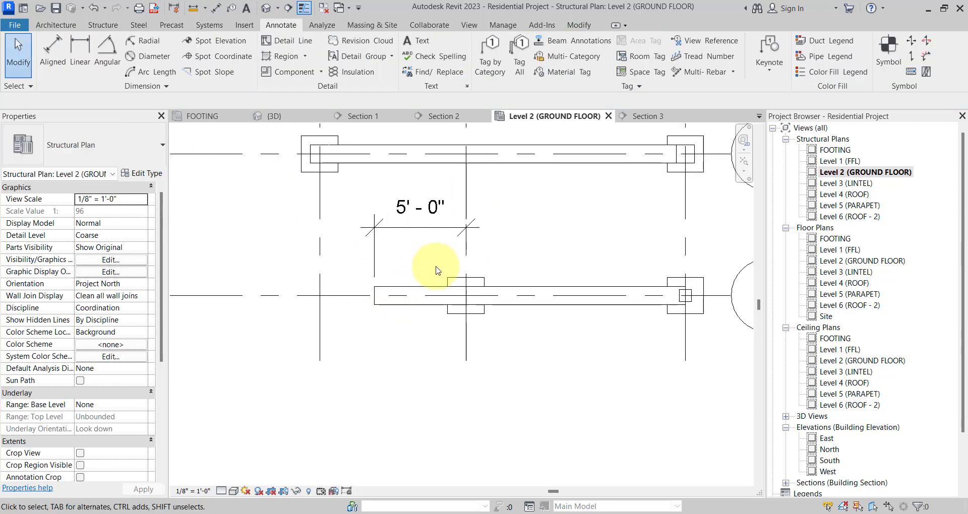
- Look up the grid F overhang in the PDF, set its dimension in Revit to 2' 7 3/8", and unjoin the elements
{"action": "scroll", "coordinate": [408, 289], "scroll_direction": "up", "scroll_amount": 1}
{"action": "left_click", "coordinate": [407, 288]}
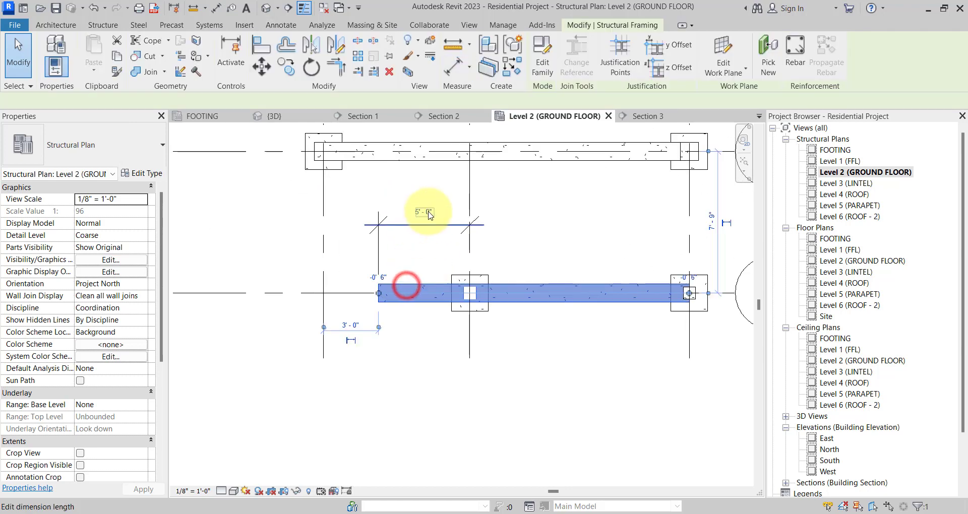
{"action": "left_click", "coordinate": [425, 207]}
{"action": "left_click", "coordinate": [706, 513]}
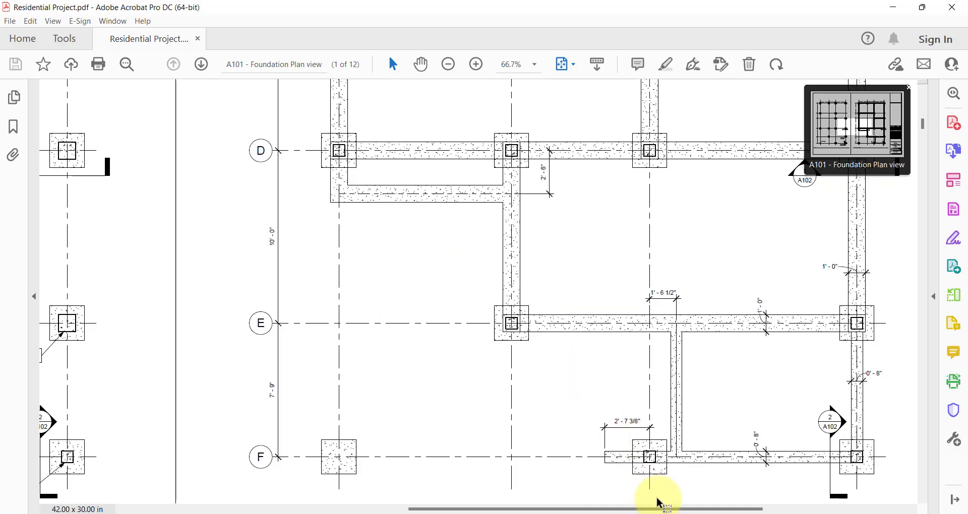
{"action": "left_click", "coordinate": [676, 511]}
{"action": "left_click", "coordinate": [432, 210]}
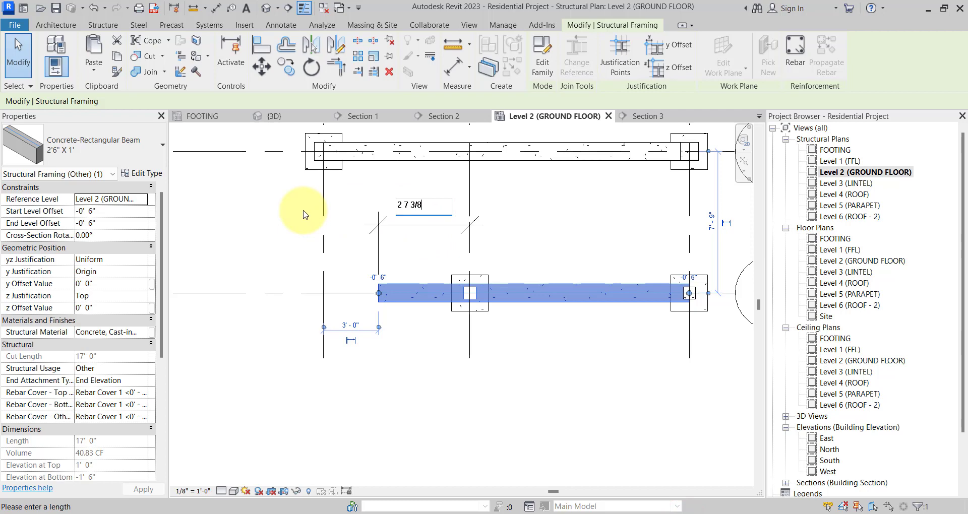
{"action": "key", "text": "Return"}
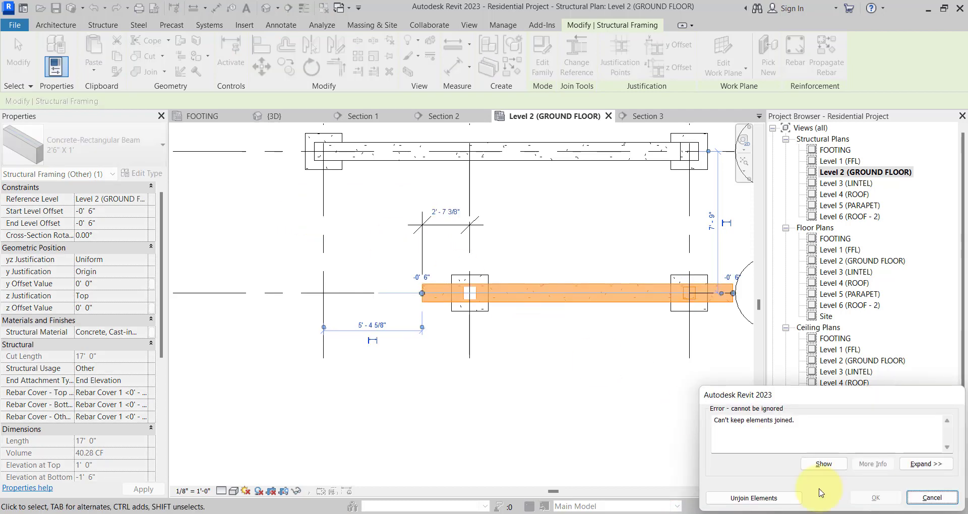
{"action": "left_click", "coordinate": [754, 498]}
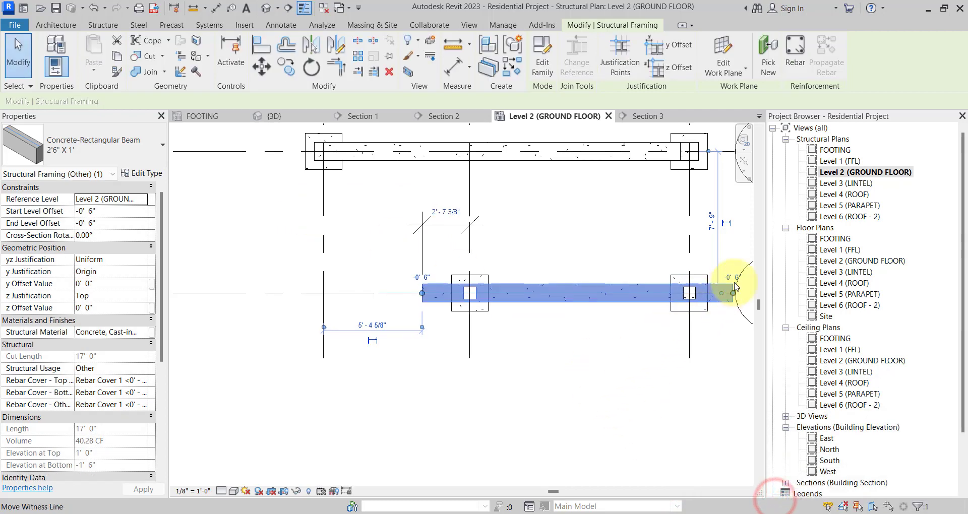
- Pull the far end of the grid F beam back to the grid 4 column
{"action": "scroll", "coordinate": [738, 296], "scroll_direction": "up", "scroll_amount": 2}
{"action": "left_click_drag", "start_coordinate": [729, 304], "coordinate": [651, 304]}
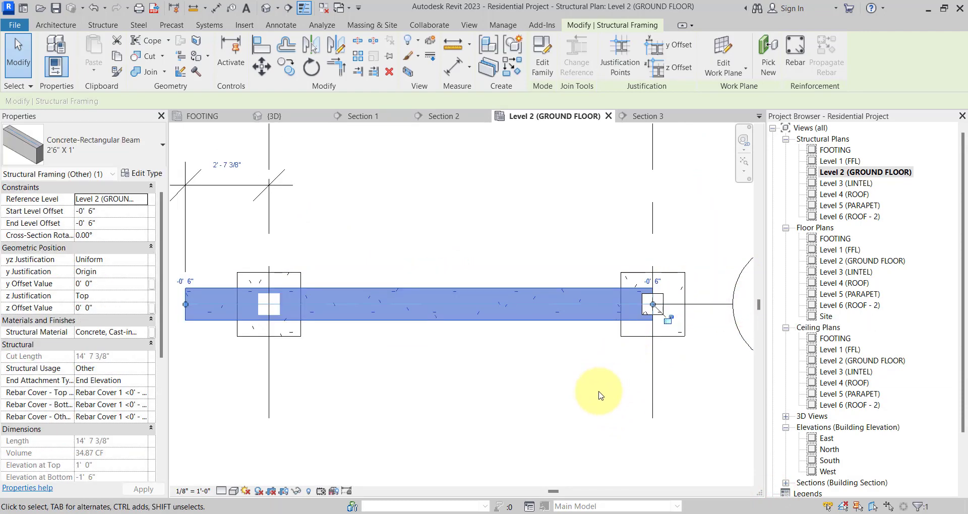
{"action": "left_click", "coordinate": [599, 391]}
{"action": "left_click", "coordinate": [612, 320]}
{"action": "scroll", "coordinate": [646, 316], "scroll_direction": "up", "scroll_amount": 1}
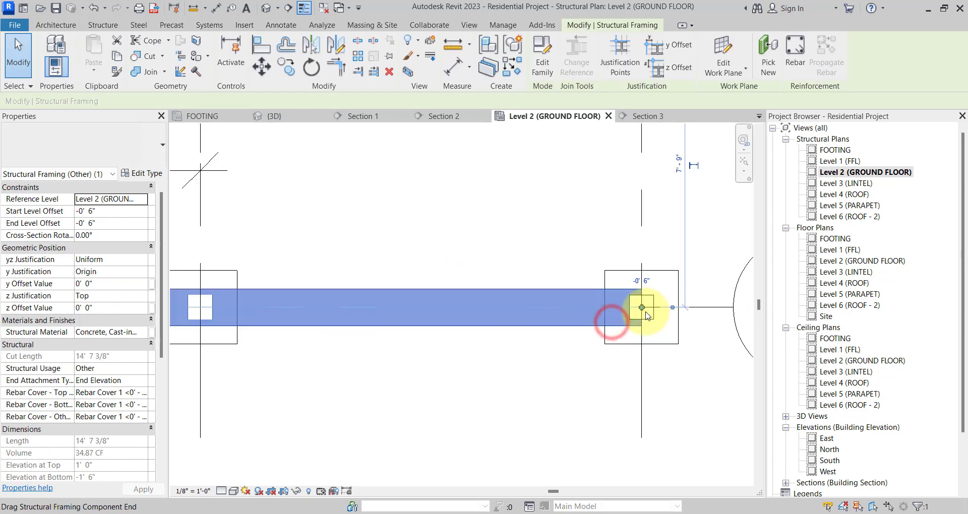
{"action": "mouse_move", "coordinate": [646, 313]}
{"action": "left_mouse_down"}
{"action": "mouse_move", "coordinate": [670, 305]}
{"action": "mouse_move", "coordinate": [641, 307]}
{"action": "left_mouse_up"}
{"action": "left_click", "coordinate": [605, 429]}
{"action": "scroll", "coordinate": [658, 388], "scroll_direction": "down", "scroll_amount": 3}
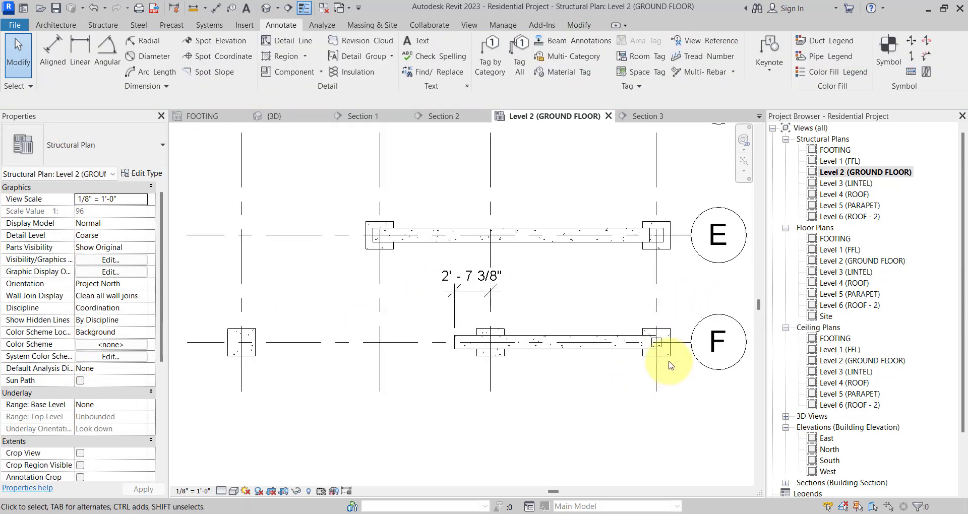
- Check the grid F beam width in the PDF, then change the beam's type in Revit to 2'6" X 8"
{"action": "scroll", "coordinate": [671, 365], "scroll_direction": "up", "scroll_amount": 2}
{"action": "left_click", "coordinate": [602, 349]}
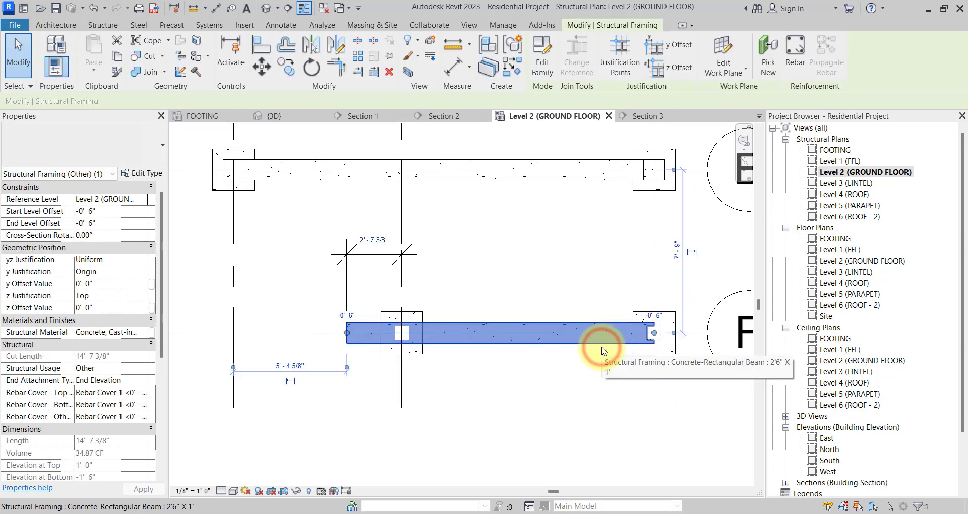
{"action": "left_click", "coordinate": [557, 403]}
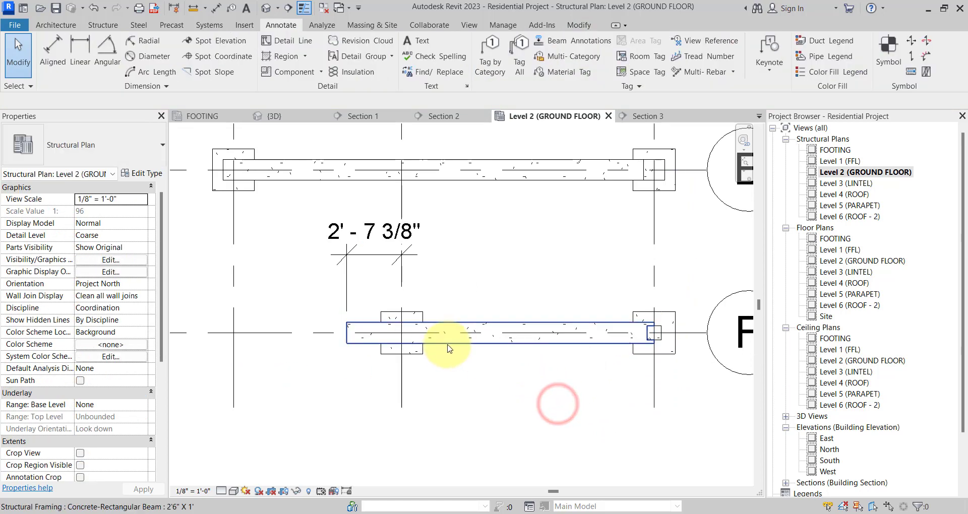
{"action": "left_click", "coordinate": [706, 513]}
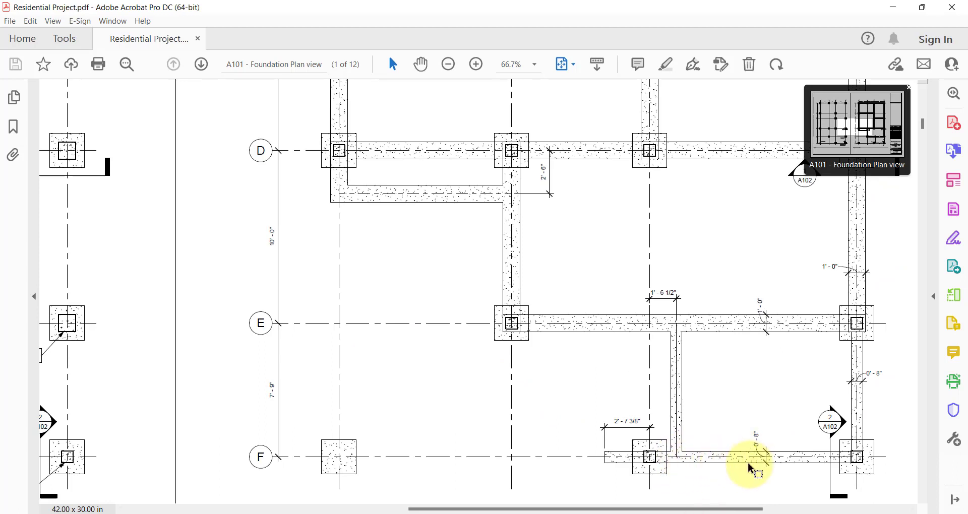
{"action": "left_click", "coordinate": [686, 513]}
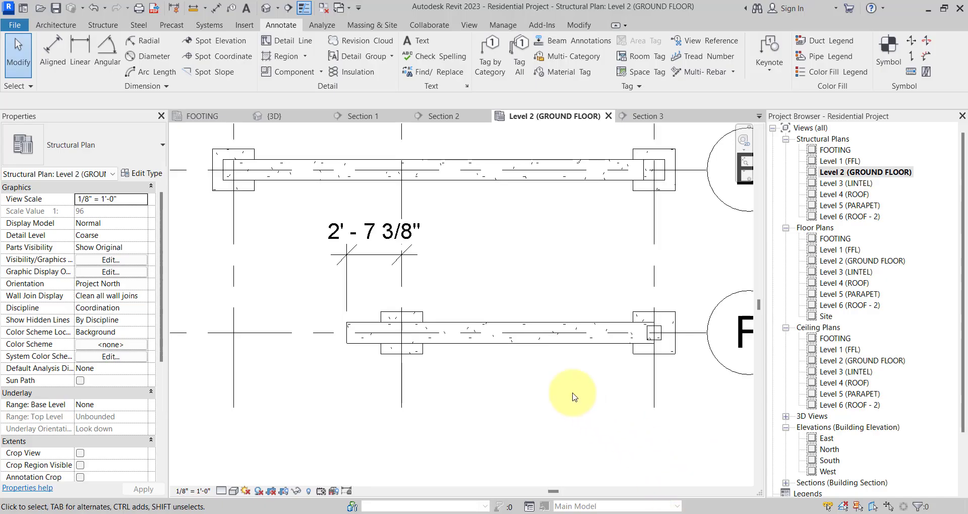
{"action": "left_click", "coordinate": [562, 344]}
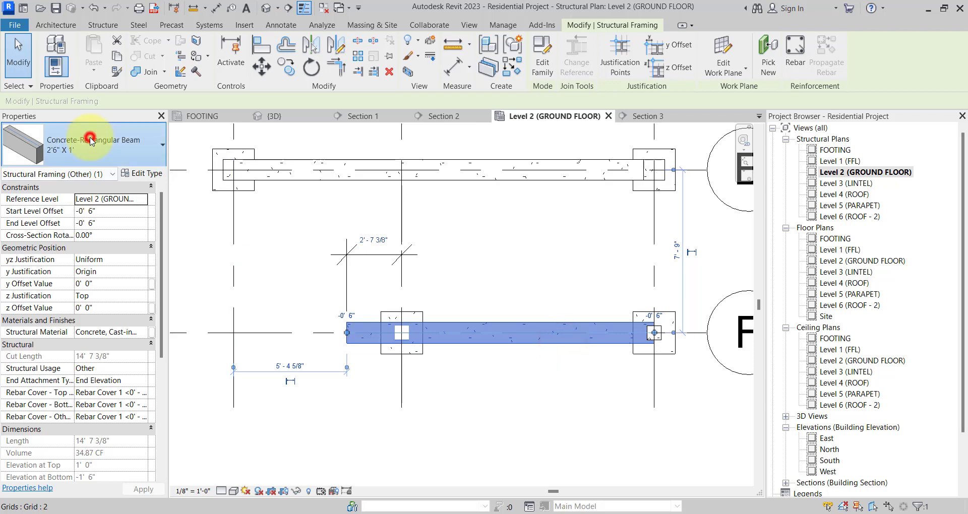
{"action": "left_click", "coordinate": [90, 144]}
{"action": "left_click", "coordinate": [39, 231]}
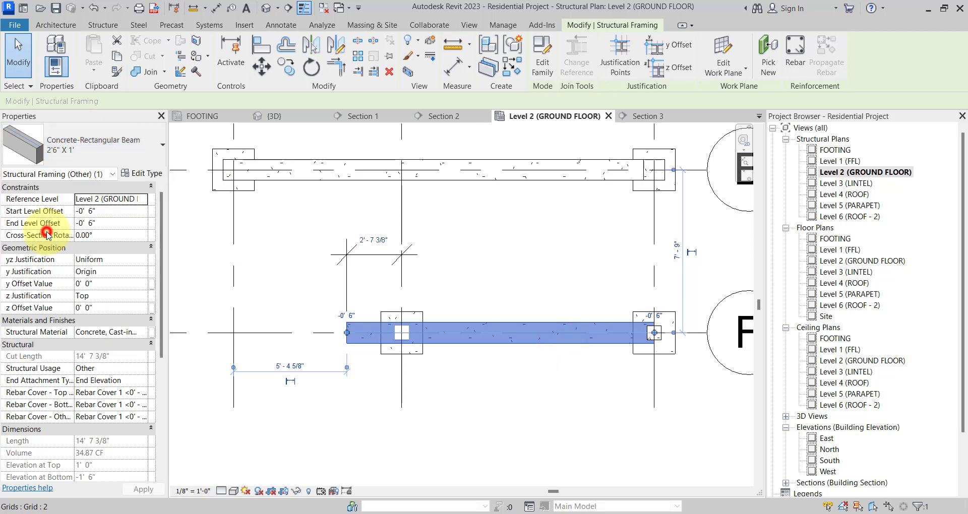
{"action": "left_click", "coordinate": [461, 404]}
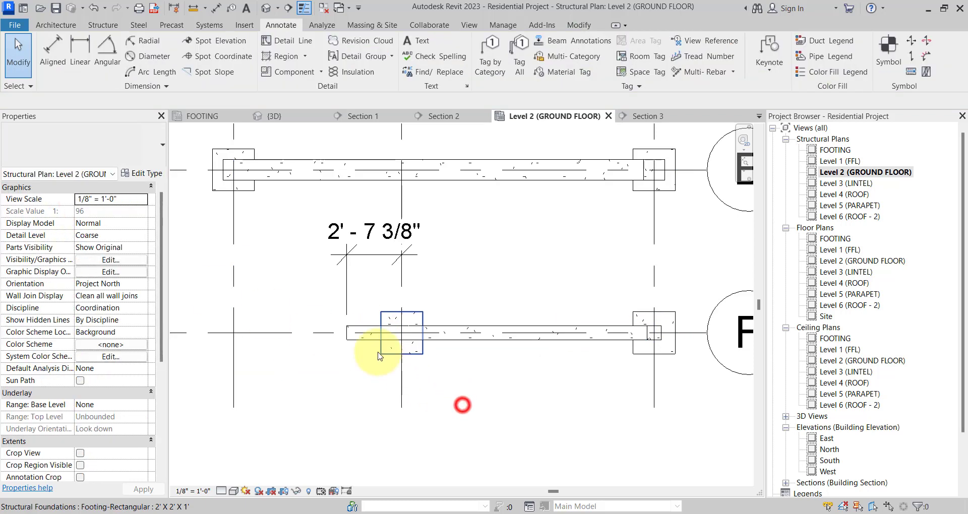
- Place an aligned dimension across the width of the grid F beam
{"action": "scroll", "coordinate": [568, 341], "scroll_direction": "up", "scroll_amount": 4}
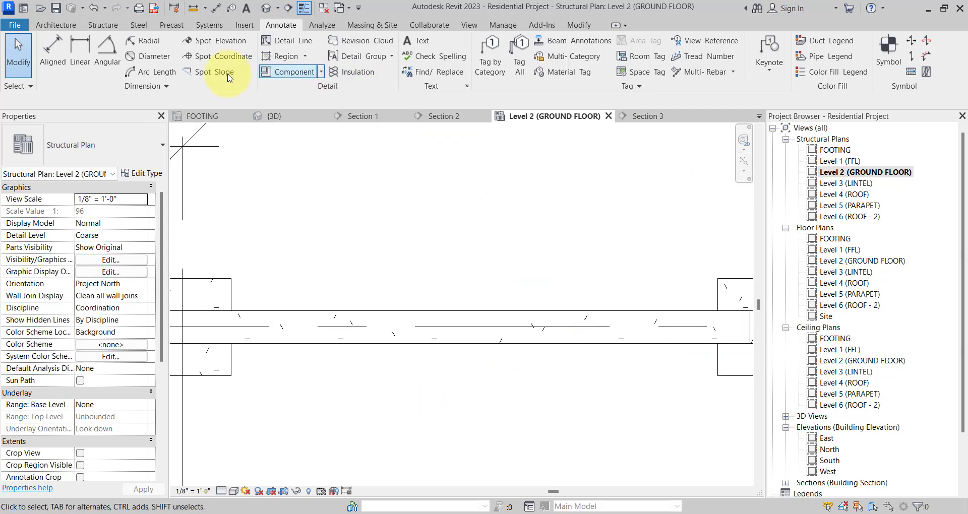
{"action": "left_click", "coordinate": [53, 61]}
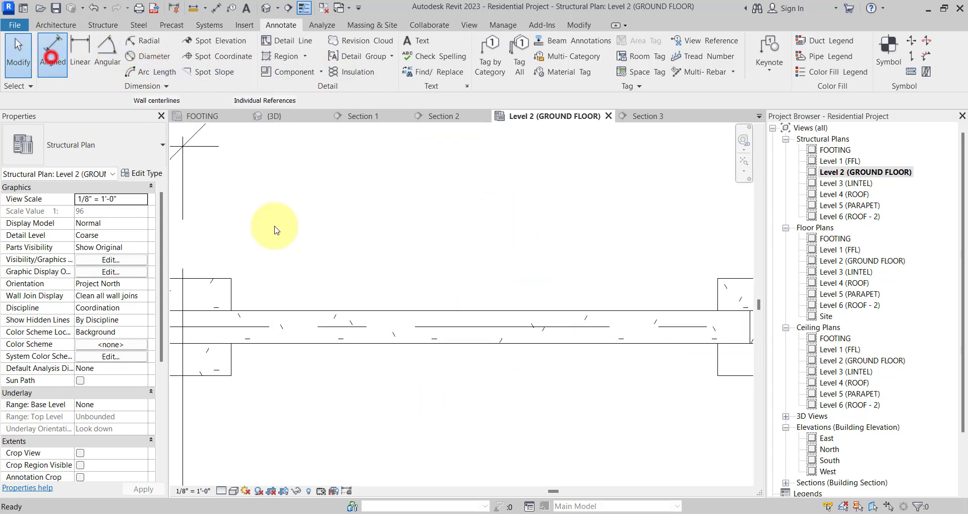
{"action": "left_click", "coordinate": [411, 344]}
{"action": "left_click", "coordinate": [411, 312]}
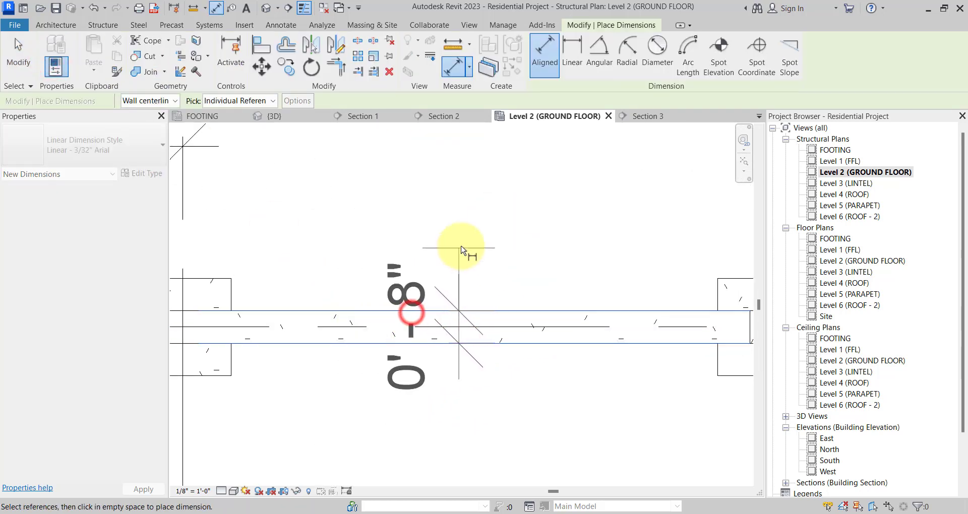
{"action": "left_click", "coordinate": [460, 246]}
{"action": "scroll", "coordinate": [504, 323], "scroll_direction": "down", "scroll_amount": 3}
{"action": "scroll", "coordinate": [544, 410], "scroll_direction": "up", "scroll_amount": 1}
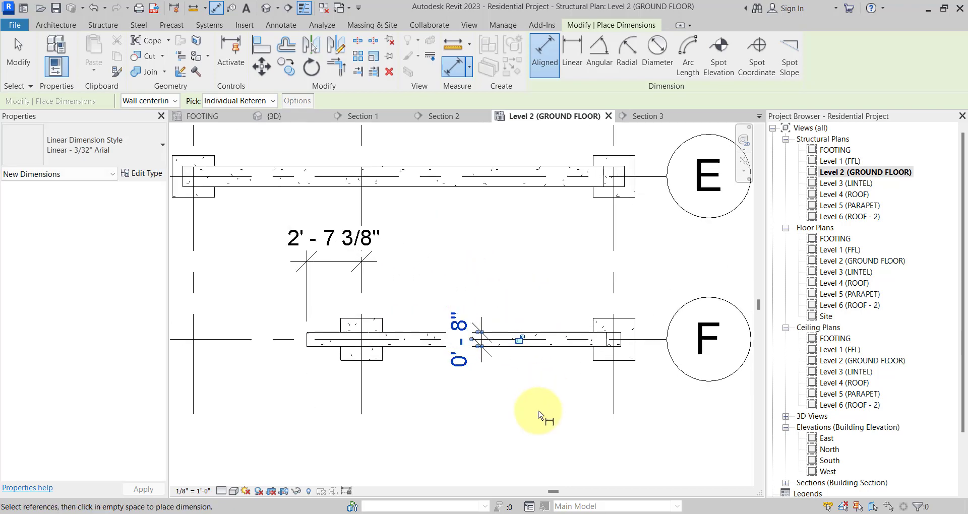
- Place an aligned dimension across the width of the grid E beam
{"action": "scroll", "coordinate": [511, 369], "scroll_direction": "down", "scroll_amount": 2}
{"action": "scroll", "coordinate": [510, 370], "scroll_direction": "up", "scroll_amount": 3}
{"action": "left_click", "coordinate": [512, 311]}
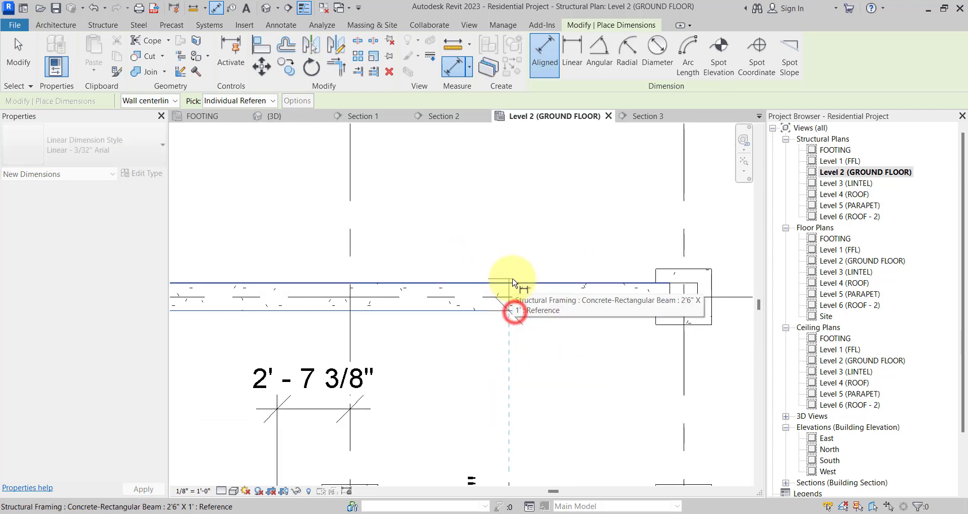
{"action": "left_click", "coordinate": [513, 284]}
{"action": "left_click", "coordinate": [502, 242]}
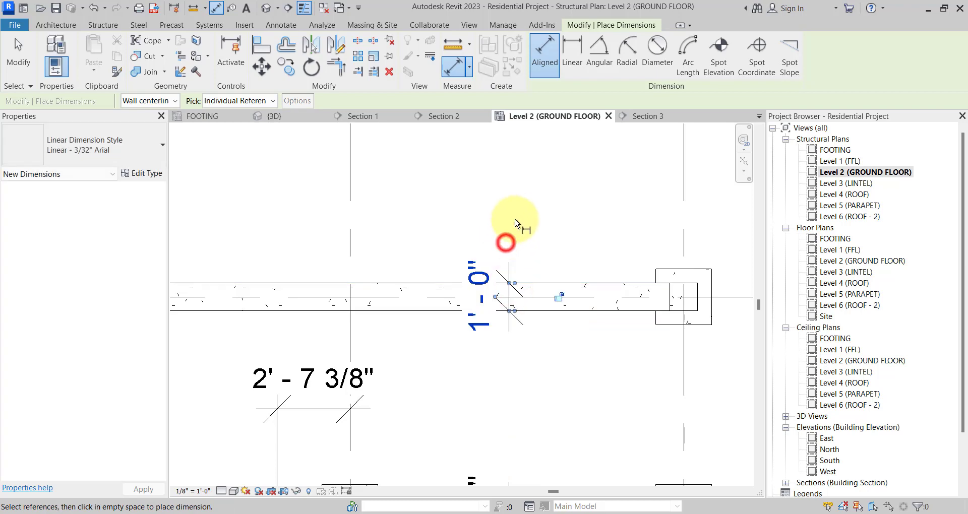
{"action": "scroll", "coordinate": [558, 307], "scroll_direction": "down", "scroll_amount": 2}
{"action": "key", "text": "Escape"}
{"action": "key", "text": "Escape"}
{"action": "scroll", "coordinate": [559, 307], "scroll_direction": "down", "scroll_amount": 5}
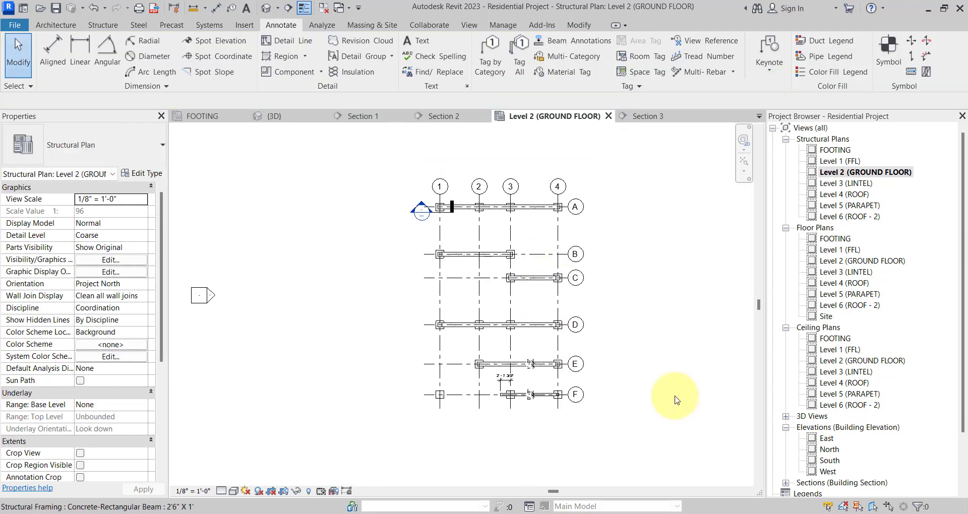
- Check the grid 1 beam in the PDF, then in Revit copy the grid A beam into empty space about 10' outside grid 1
{"action": "left_click", "coordinate": [705, 513]}
{"action": "scroll", "coordinate": [529, 378], "scroll_direction": "up", "scroll_amount": 2}
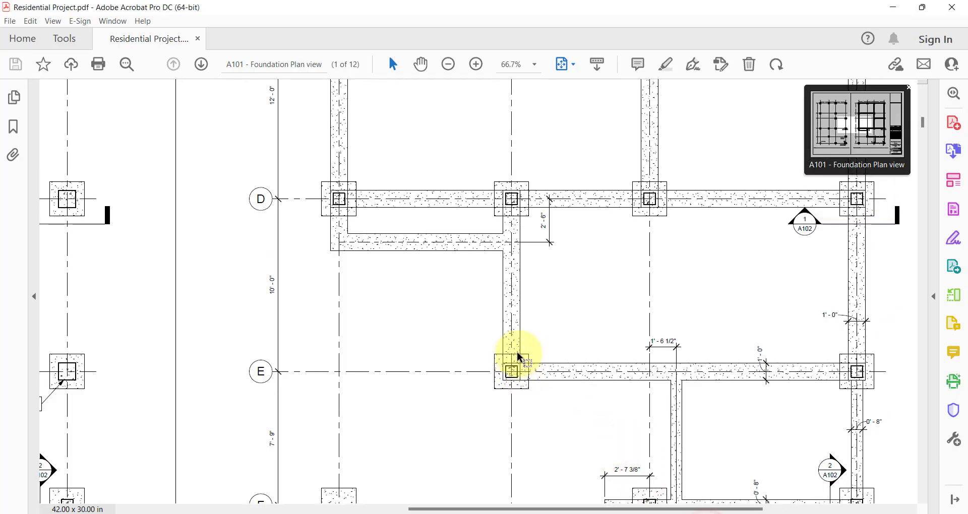
{"action": "mouse_move", "coordinate": [518, 353]}
{"action": "middle_mouse_down"}
{"action": "mouse_move", "coordinate": [473, 257]}
{"action": "mouse_move", "coordinate": [483, 251]}
{"action": "middle_mouse_up"}
{"action": "scroll", "coordinate": [487, 256], "scroll_direction": "down", "scroll_amount": 6, "text": "ctrl"}
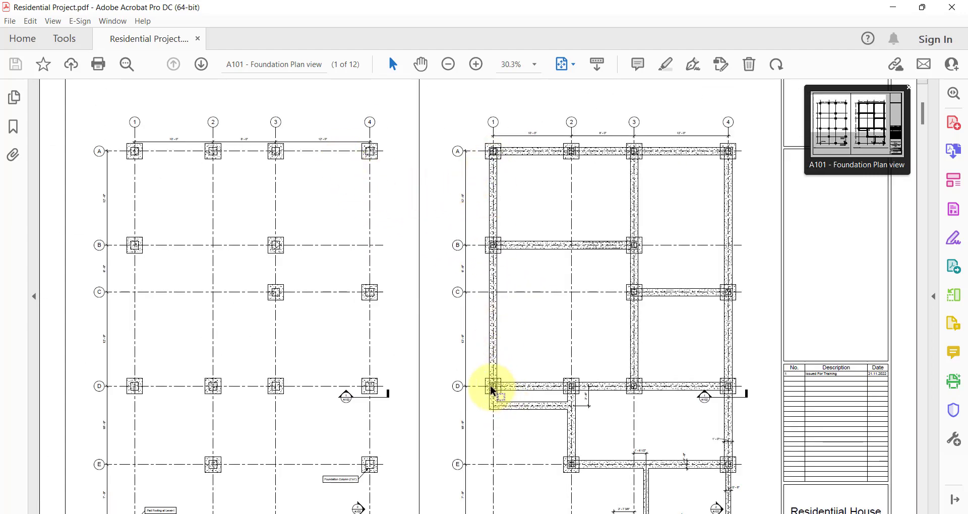
{"action": "left_click", "coordinate": [685, 513]}
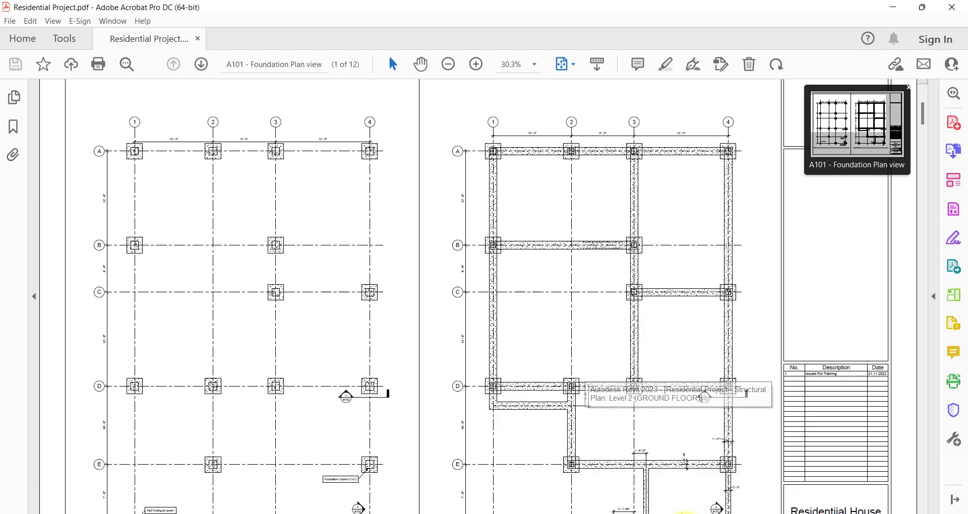
{"action": "scroll", "coordinate": [528, 332], "scroll_direction": "up", "scroll_amount": 2}
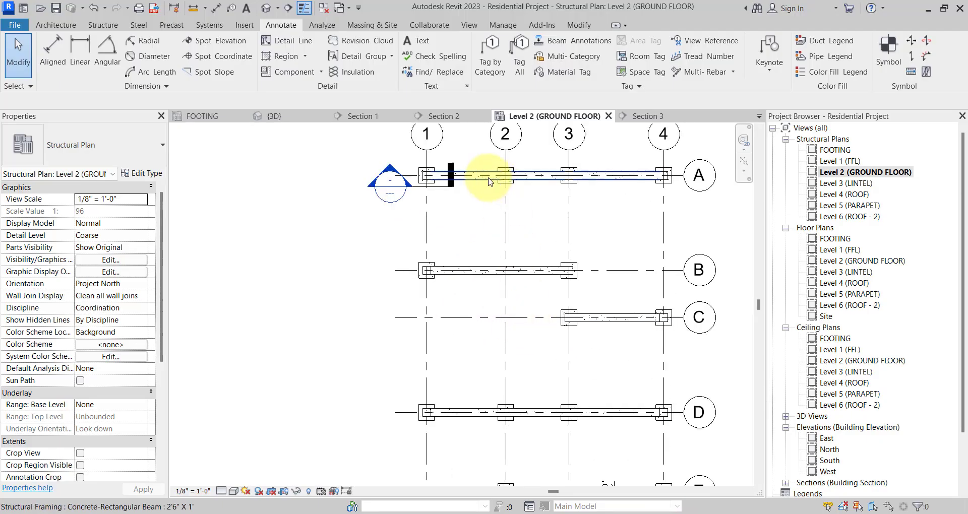
{"action": "left_click", "coordinate": [487, 178]}
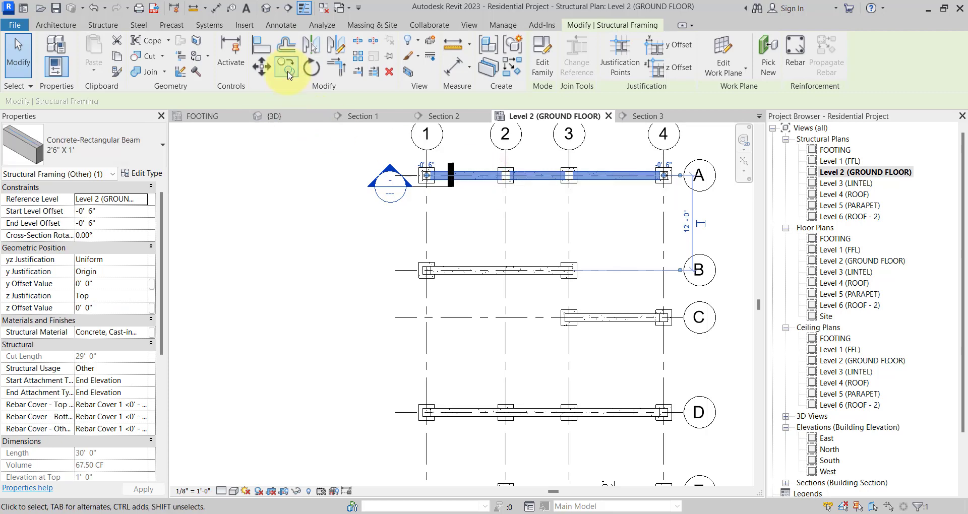
{"action": "left_click", "coordinate": [287, 73]}
{"action": "left_click", "coordinate": [454, 199]}
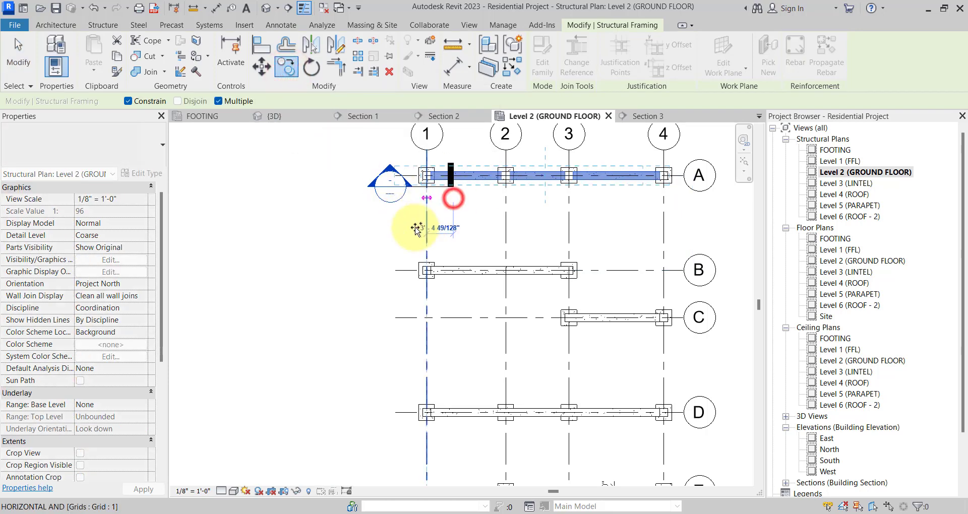
{"action": "middle_click_drag", "start_coordinate": [255, 249], "coordinate": [559, 378]}
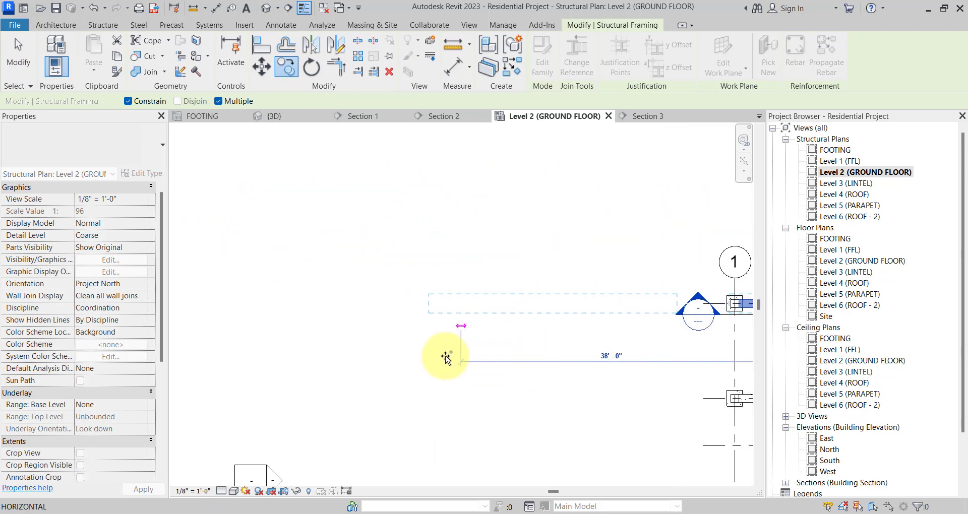
{"action": "left_click", "coordinate": [446, 356]}
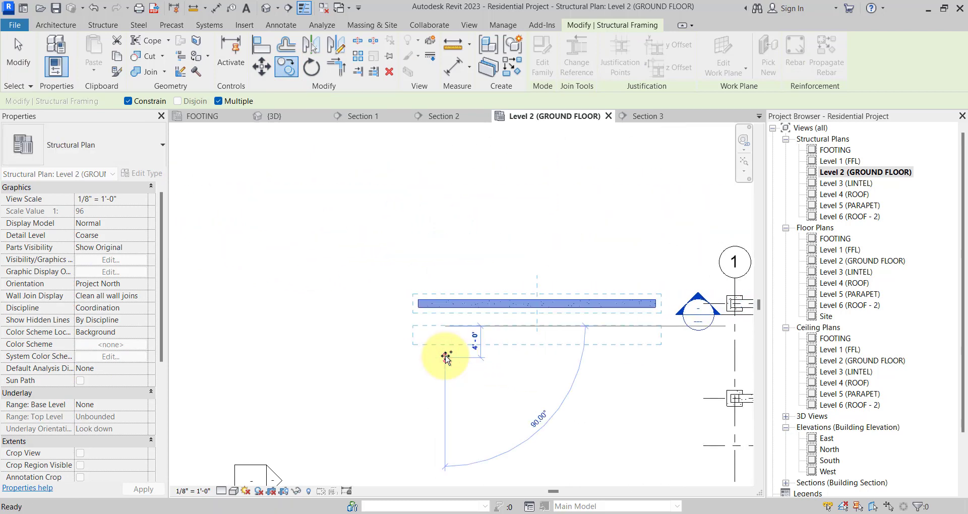
{"action": "key", "text": "Escape"}
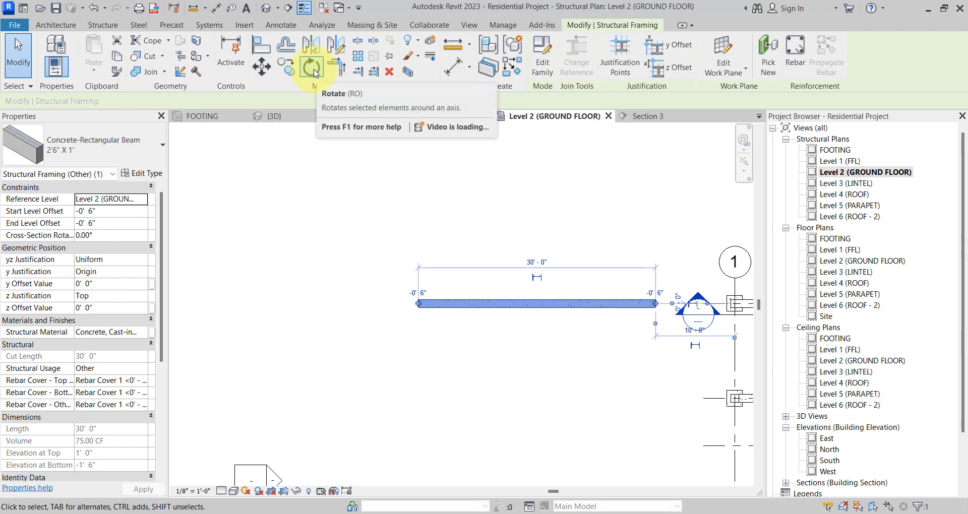
- Rotate the copied beam 90° and, with Constrain off, move its upper end onto the column centre at grids 1 and A
{"action": "left_click", "coordinate": [312, 69]}
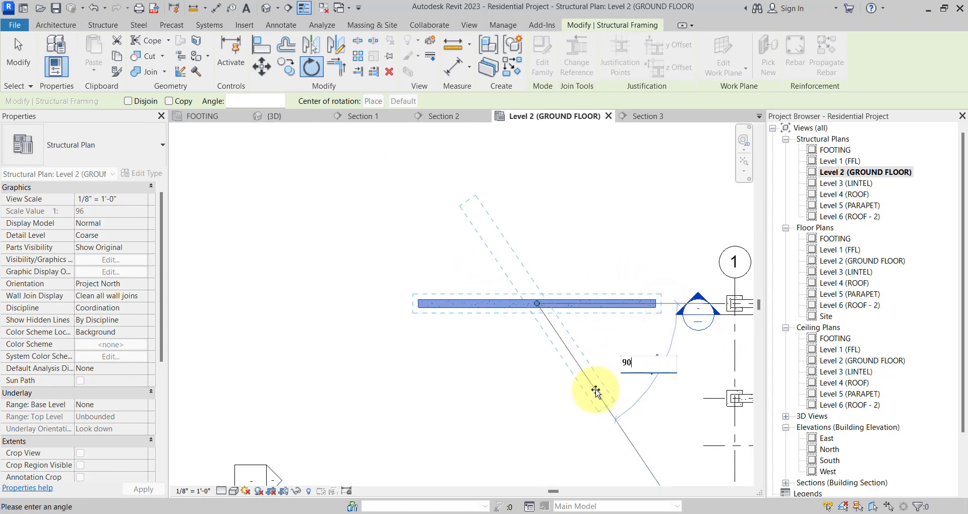
{"action": "key", "text": "Return"}
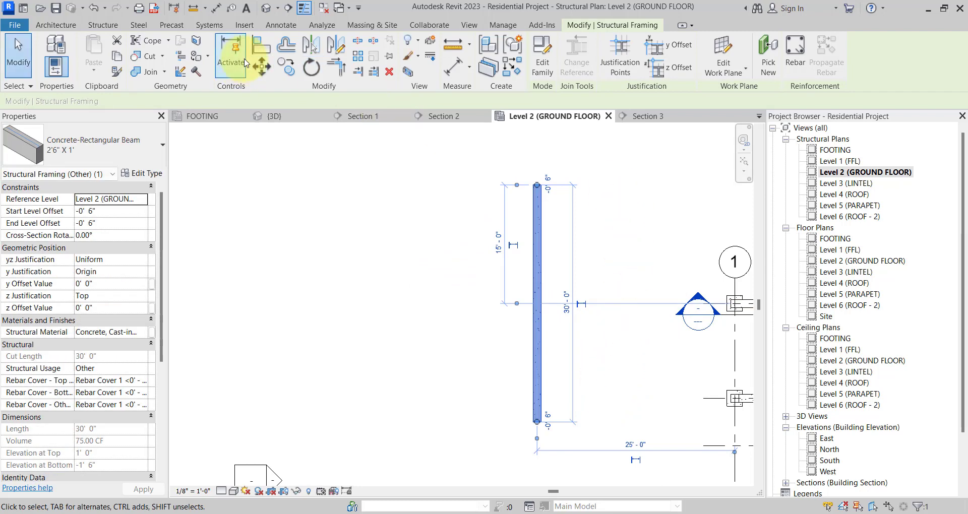
{"action": "left_click", "coordinate": [262, 66]}
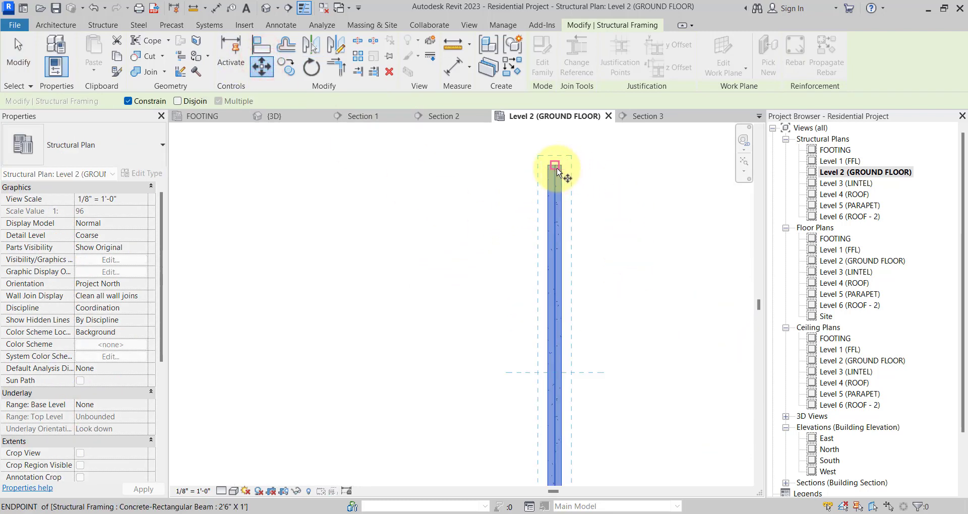
{"action": "left_click", "coordinate": [557, 171]}
{"action": "scroll", "coordinate": [432, 209], "scroll_direction": "down", "scroll_amount": 2}
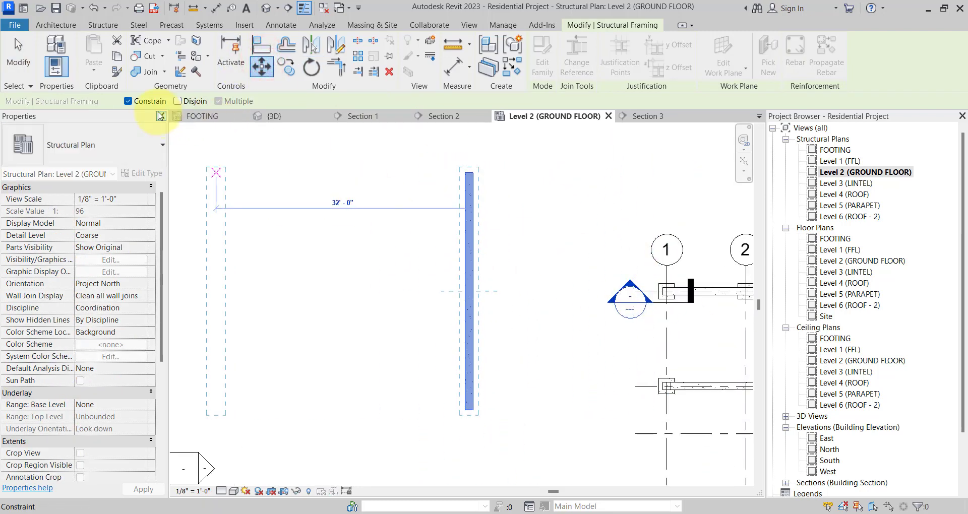
{"action": "left_click", "coordinate": [148, 101]}
{"action": "scroll", "coordinate": [655, 287], "scroll_direction": "up", "scroll_amount": 4}
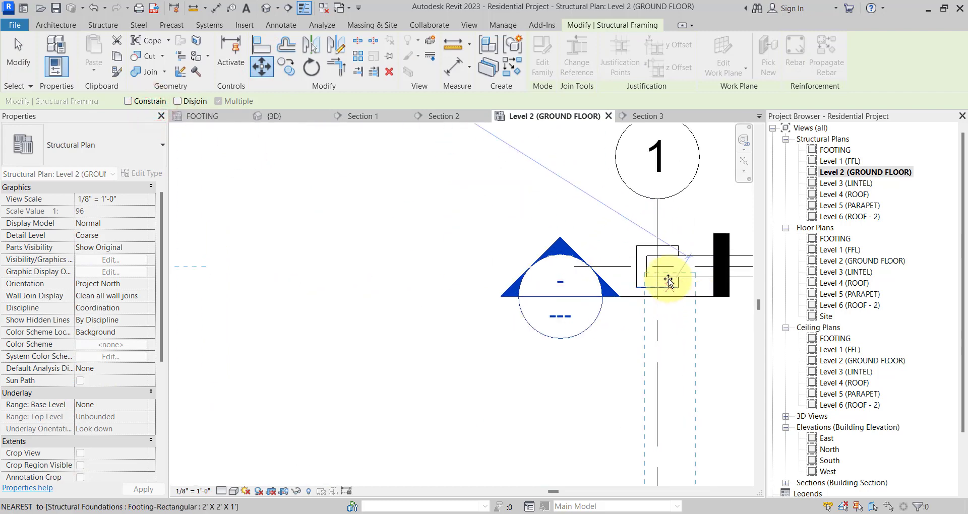
{"action": "left_click", "coordinate": [659, 267]}
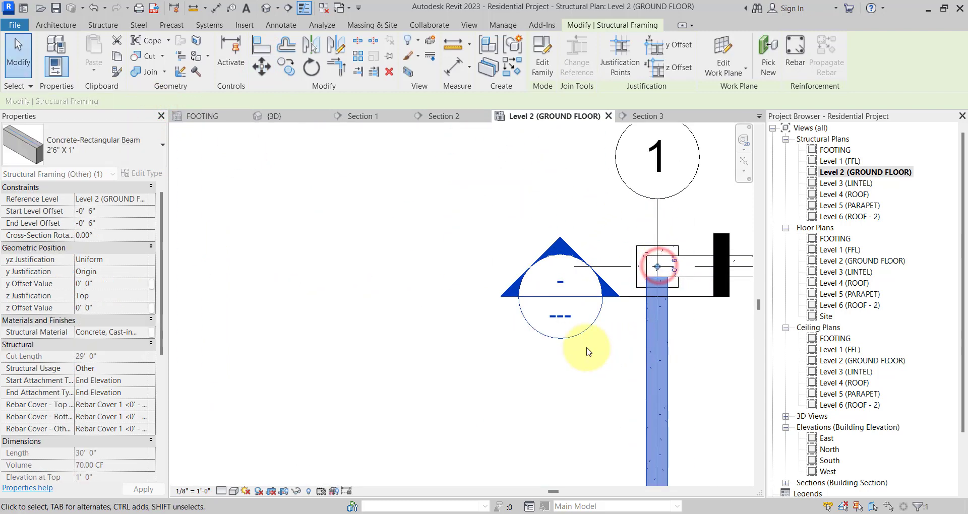
{"action": "left_click", "coordinate": [368, 363]}
- Inspect the grid 1 beam's lower end at the grid D column, then review the vertical beams on grids 3 and 4 in the PDF
{"action": "scroll", "coordinate": [416, 187], "scroll_direction": "down", "scroll_amount": 3}
{"action": "scroll", "coordinate": [417, 186], "scroll_direction": "down", "scroll_amount": 3}
{"action": "scroll", "coordinate": [466, 402], "scroll_direction": "up", "scroll_amount": 2}
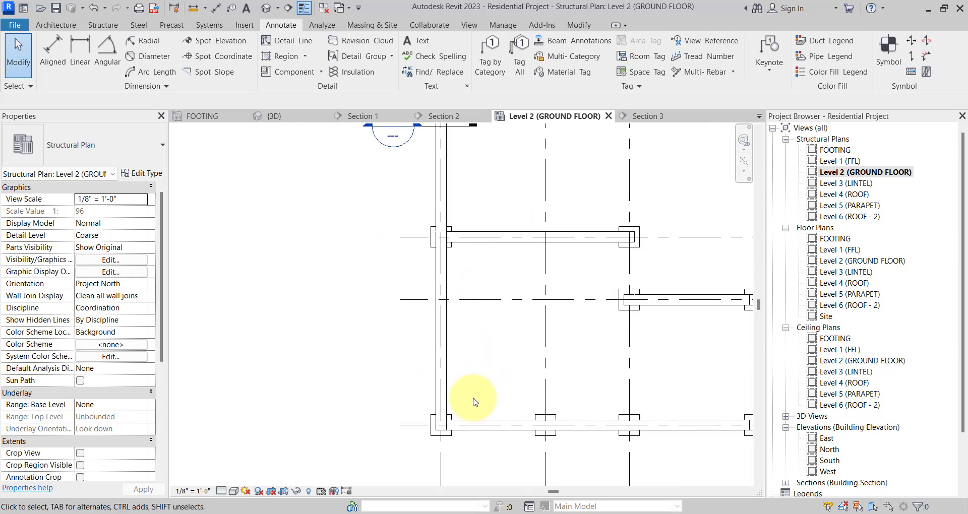
{"action": "scroll", "coordinate": [406, 317], "scroll_direction": "up", "scroll_amount": 2}
{"action": "left_click", "coordinate": [371, 341]}
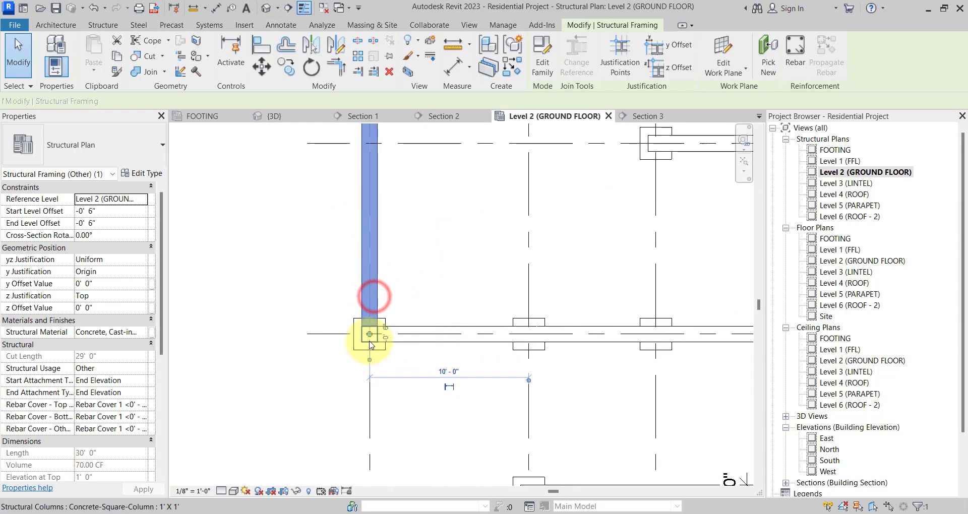
{"action": "scroll", "coordinate": [310, 386], "scroll_direction": "down", "scroll_amount": 3}
{"action": "left_click", "coordinate": [313, 379]}
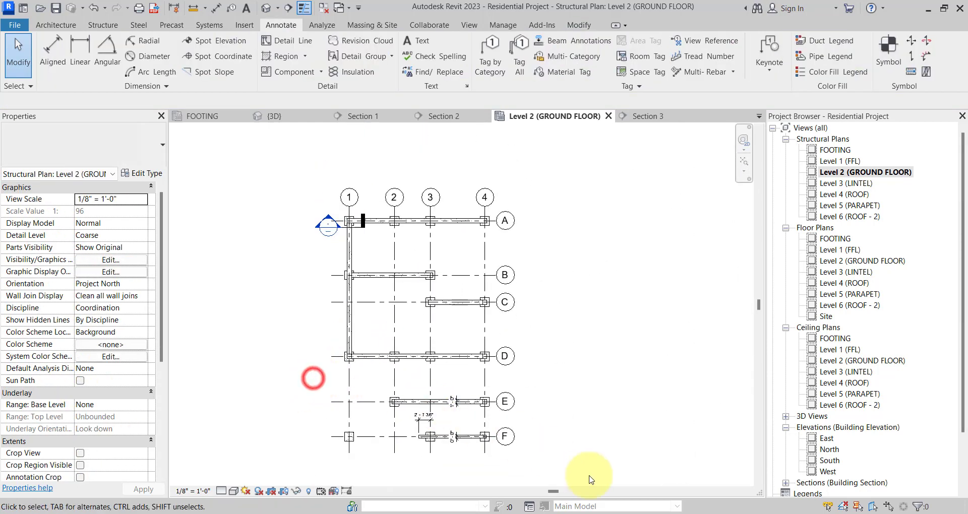
{"action": "left_click", "coordinate": [696, 513]}
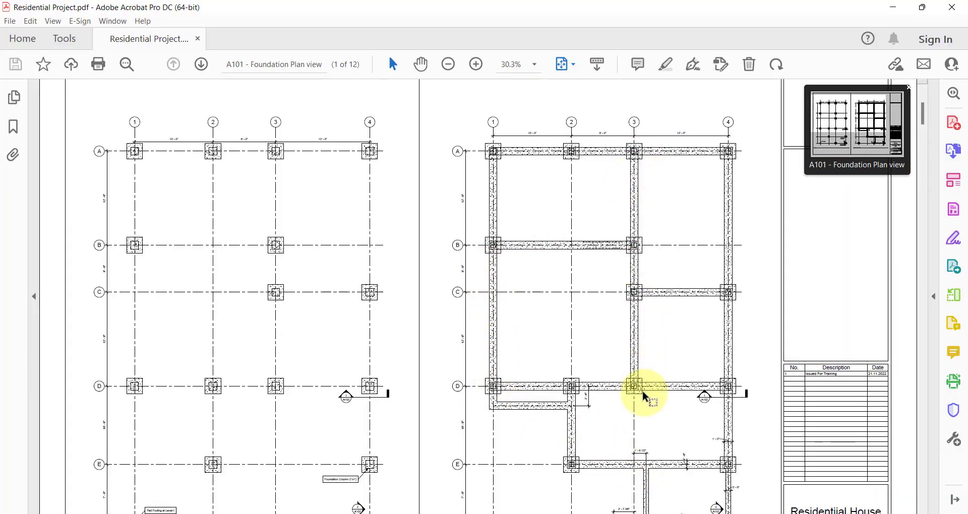
{"action": "scroll", "coordinate": [725, 172], "scroll_direction": "down", "scroll_amount": 1}
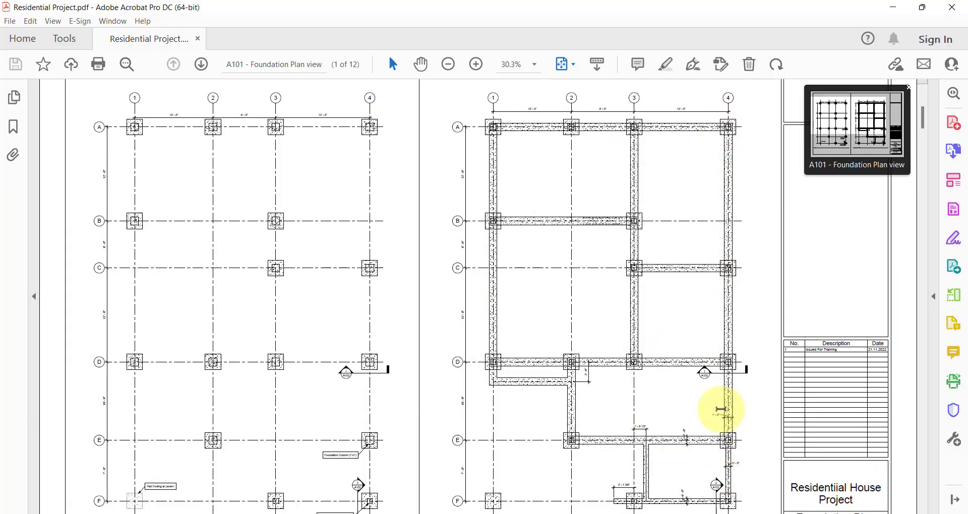
{"action": "scroll", "coordinate": [719, 406], "scroll_direction": "down", "scroll_amount": 1}
{"action": "scroll", "coordinate": [706, 155], "scroll_direction": "up", "scroll_amount": 1}
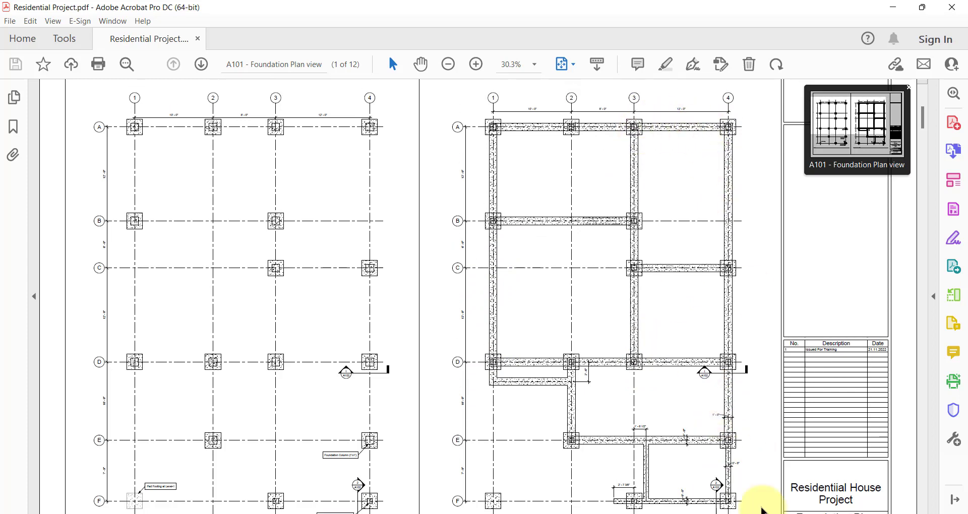
- In Revit, copy the grid 1 beam to grids 3 and 4 using the Multiple option
{"action": "left_click", "coordinate": [686, 513]}
{"action": "scroll", "coordinate": [359, 268], "scroll_direction": "up", "scroll_amount": 5}
{"action": "left_click", "coordinate": [347, 253]}
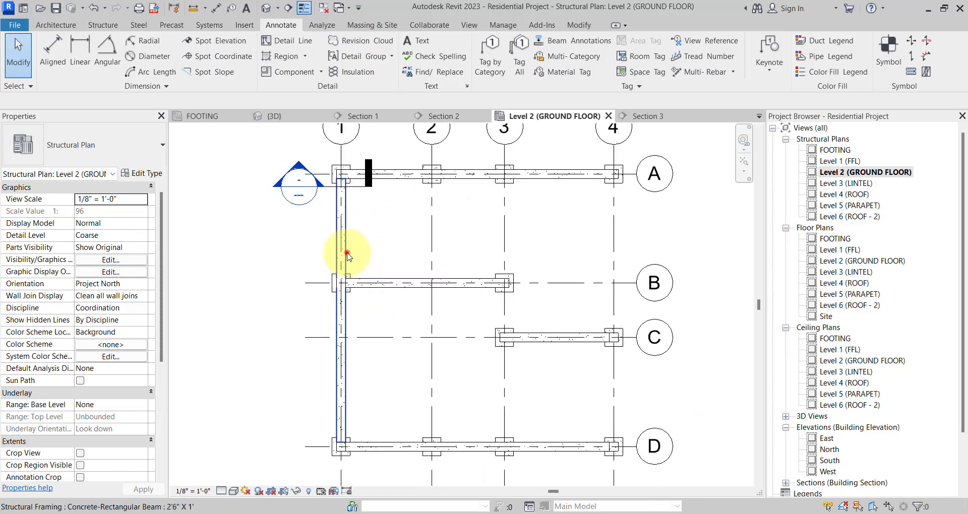
{"action": "left_click", "coordinate": [347, 255]}
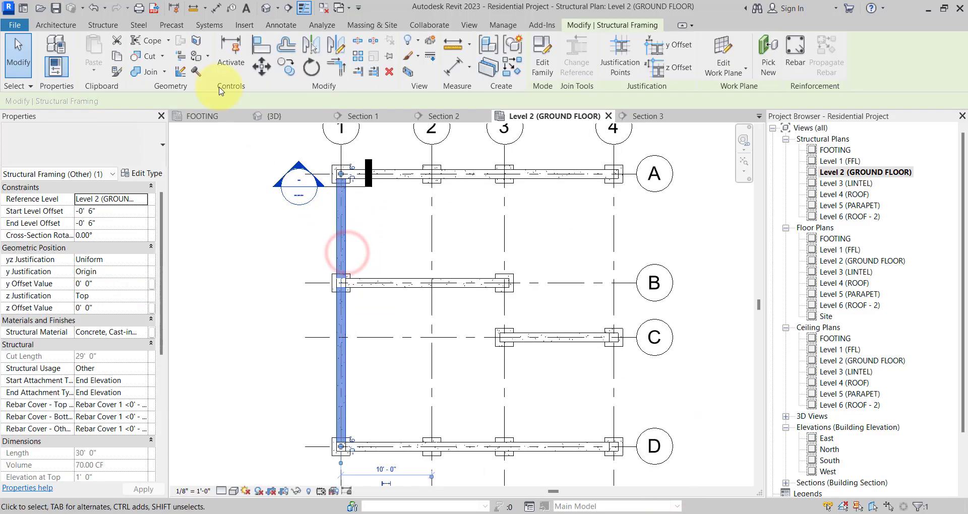
{"action": "left_click", "coordinate": [287, 68]}
{"action": "left_click", "coordinate": [340, 158]}
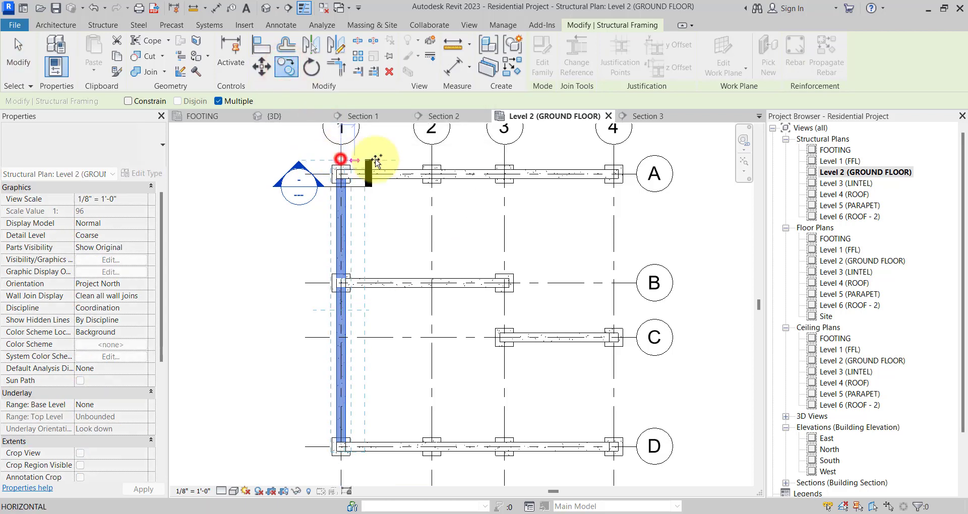
{"action": "left_click", "coordinate": [506, 157]}
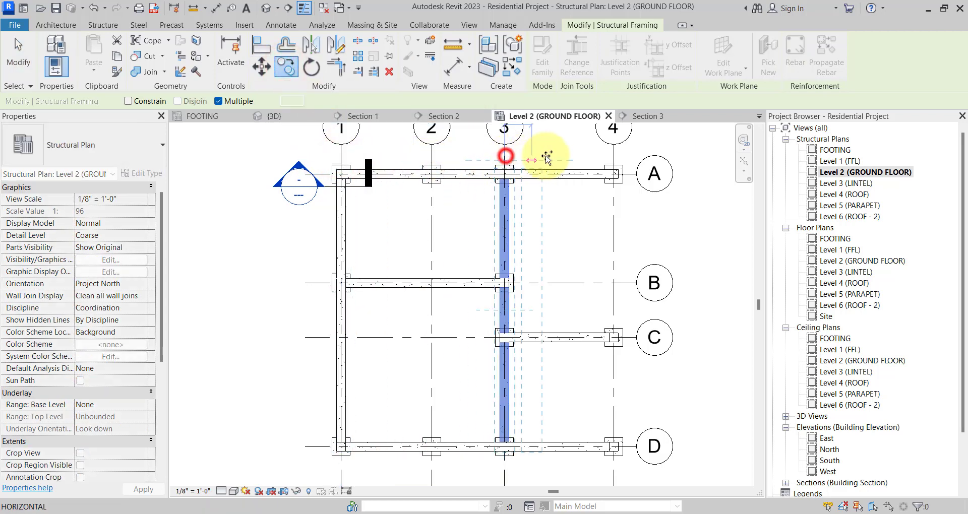
{"action": "left_click", "coordinate": [614, 158]}
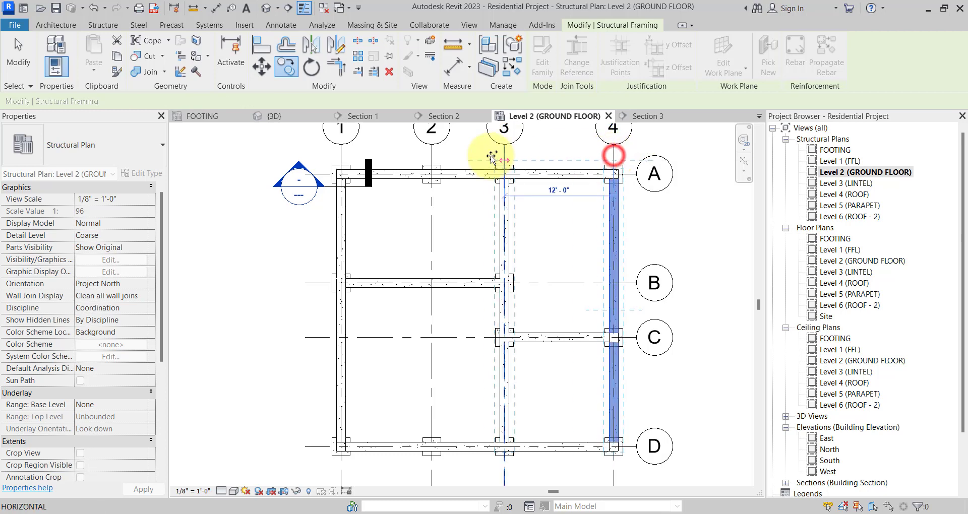
{"action": "scroll", "coordinate": [489, 158], "scroll_direction": "down", "scroll_amount": 2}
{"action": "scroll", "coordinate": [478, 157], "scroll_direction": "down", "scroll_amount": 3}
{"action": "key", "text": "Escape"}
{"action": "key", "text": "Escape"}
- Check the grid 4 beam's extent in the PDF, then in Revit extend its lower end from grid D to the grid E column
{"action": "scroll", "coordinate": [544, 350], "scroll_direction": "up", "scroll_amount": 5}
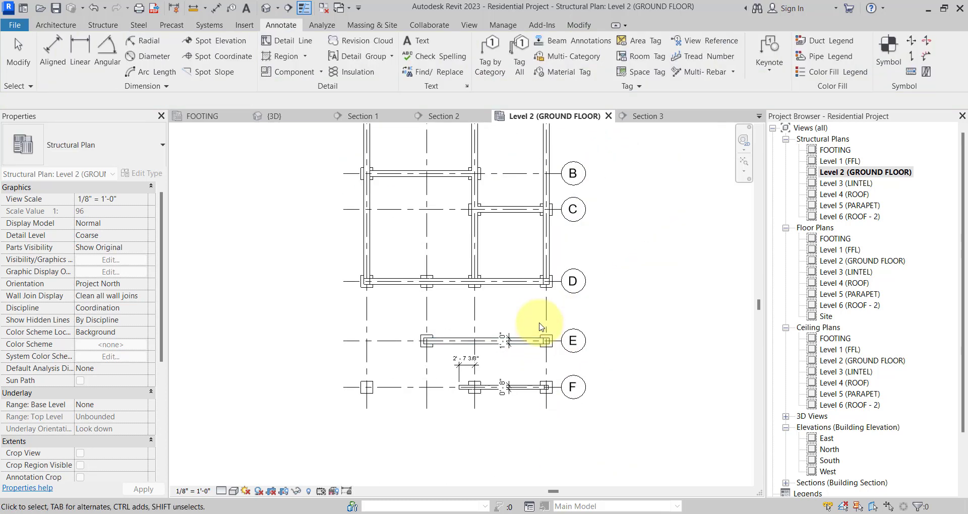
{"action": "left_click", "coordinate": [709, 513]}
{"action": "scroll", "coordinate": [676, 404], "scroll_direction": "down", "scroll_amount": 2}
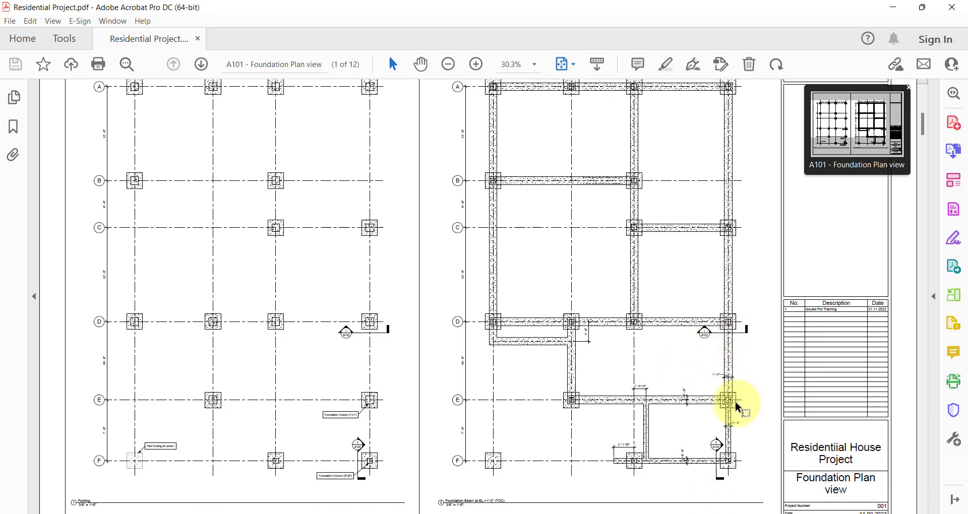
{"action": "left_click", "coordinate": [691, 513]}
{"action": "scroll", "coordinate": [551, 396], "scroll_direction": "up", "scroll_amount": 1}
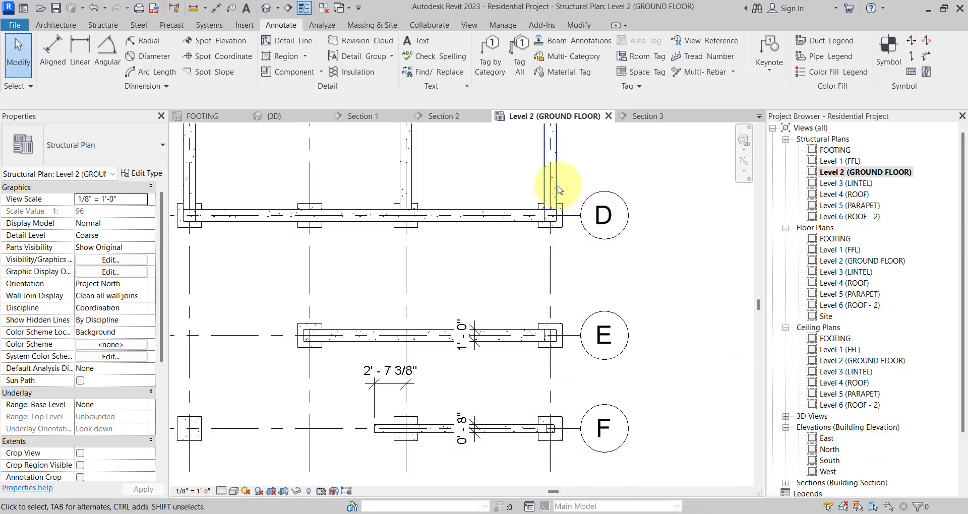
{"action": "left_click", "coordinate": [553, 179]}
{"action": "left_click_drag", "start_coordinate": [550, 217], "coordinate": [550, 335]}
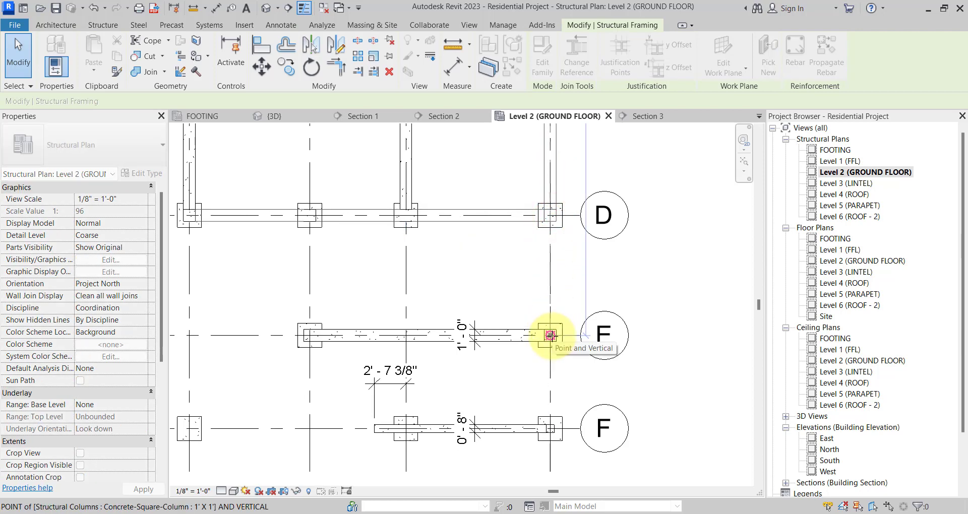
{"action": "left_click_drag", "start_coordinate": [550, 335], "coordinate": [549, 336]}
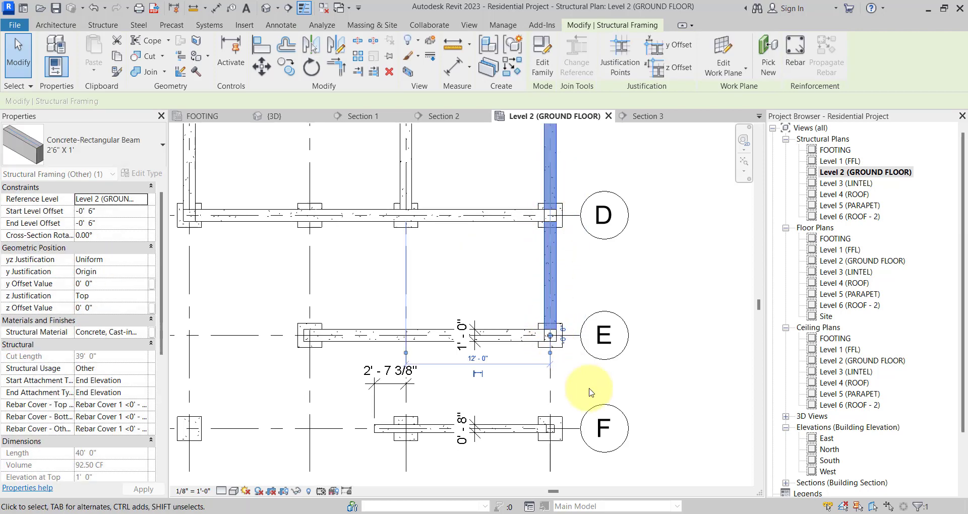
{"action": "left_click", "coordinate": [676, 388]}
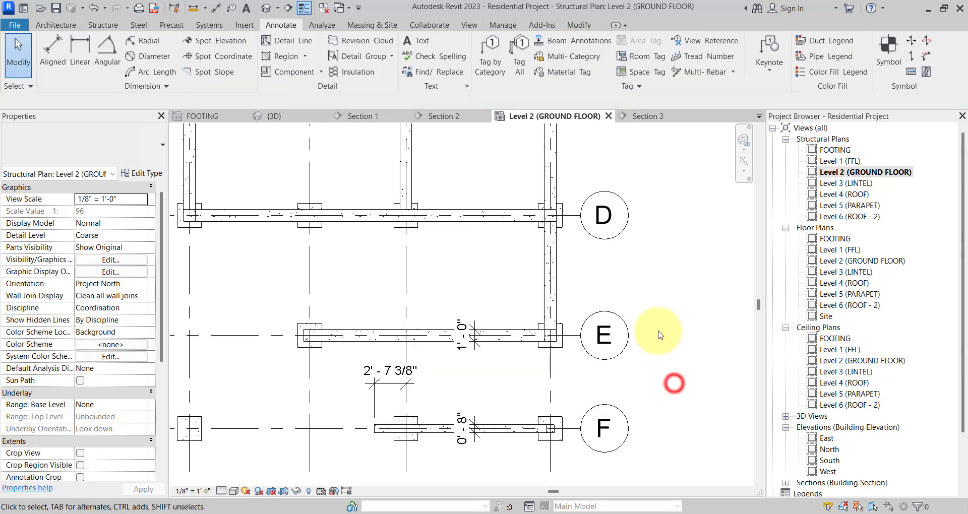
- Check the grid 4 beam between E and F in the PDF, then in Revit copy the grid 4 beam about 4' toward grid 3
{"action": "scroll", "coordinate": [612, 395], "scroll_direction": "down", "scroll_amount": 2}
{"action": "scroll", "coordinate": [627, 406], "scroll_direction": "up", "scroll_amount": 2}
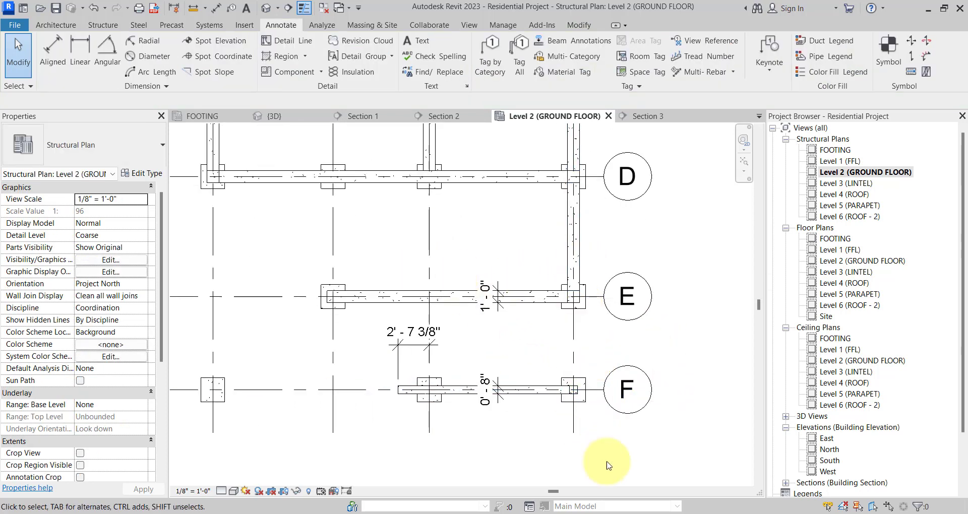
{"action": "left_click", "coordinate": [703, 513]}
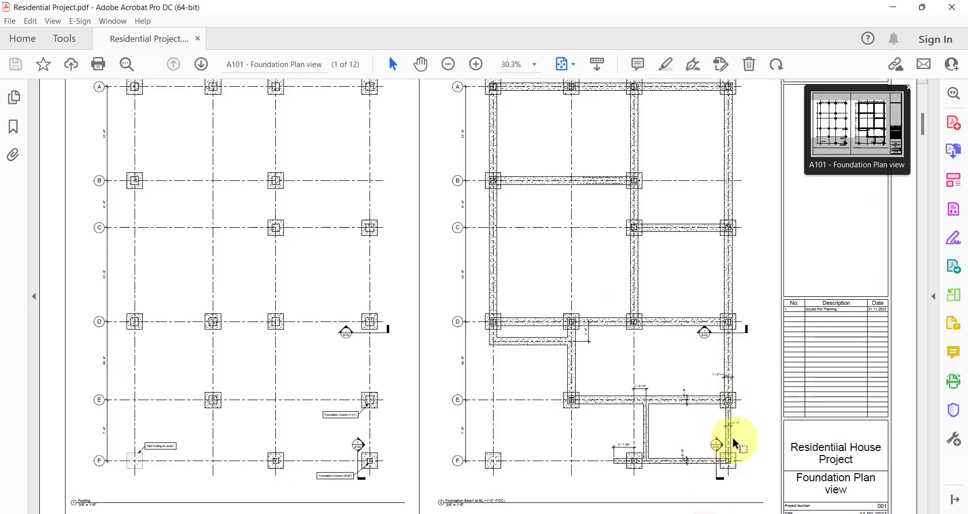
{"action": "left_click", "coordinate": [683, 512]}
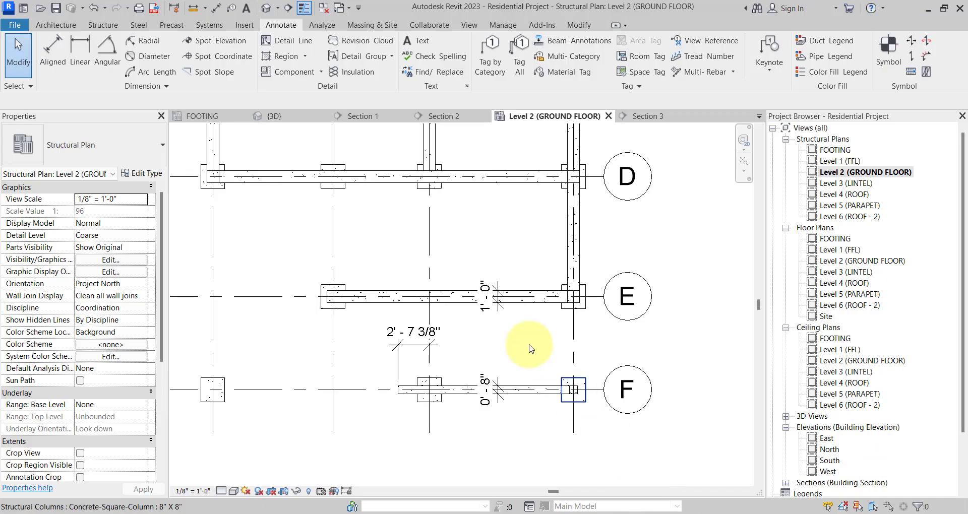
{"action": "left_click", "coordinate": [584, 264]}
{"action": "left_click", "coordinate": [286, 66]}
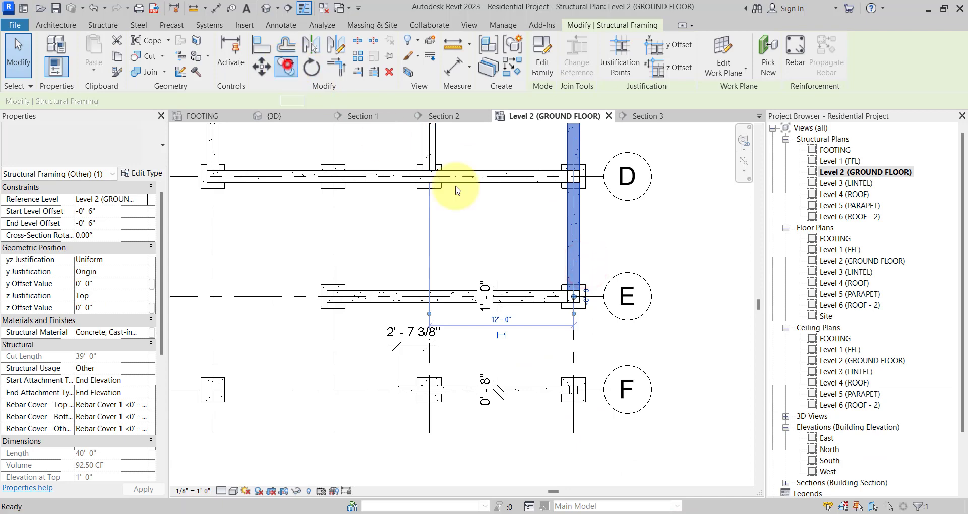
{"action": "left_click", "coordinate": [536, 225]}
{"action": "left_click", "coordinate": [487, 225]}
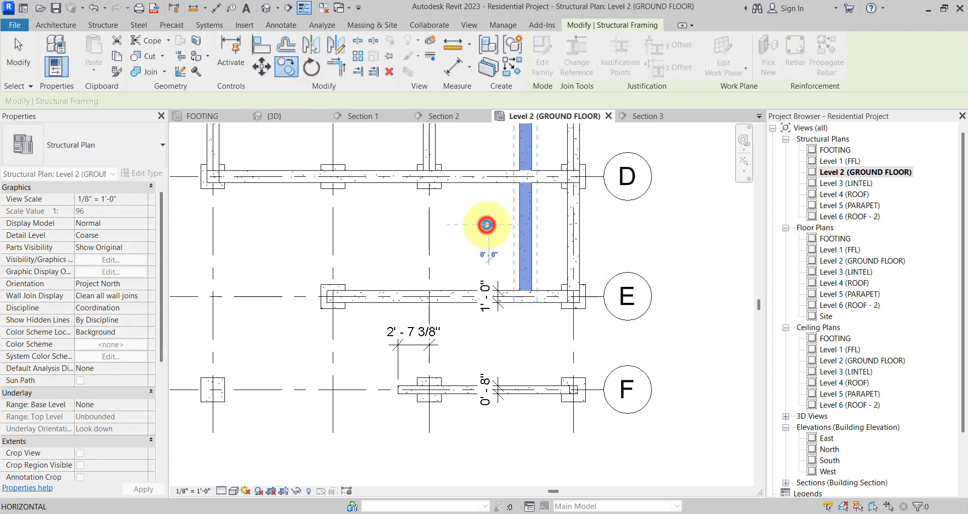
{"action": "scroll", "coordinate": [525, 217], "scroll_direction": "down", "scroll_amount": 1}
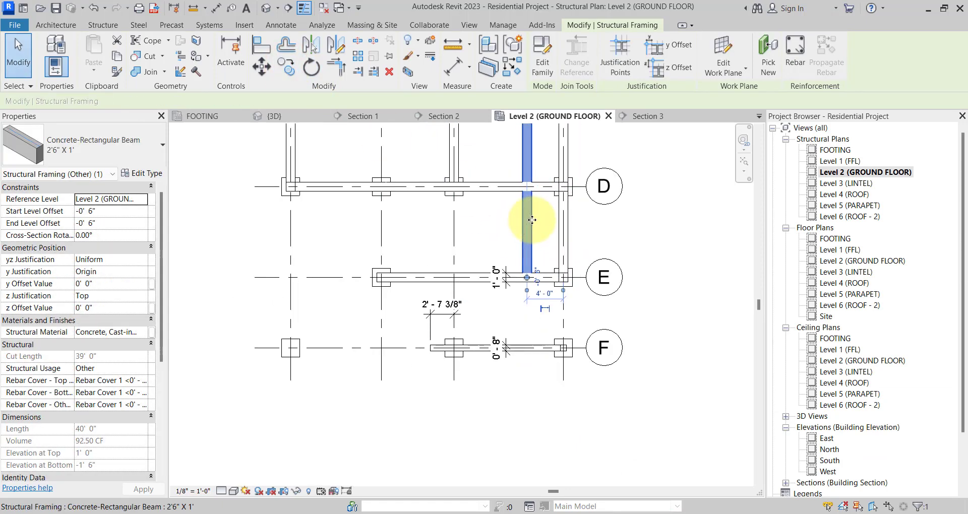
- Change the copied beam's type to 2'6" X 8" and adjust both ends so it spans only from grid E to grid F
{"action": "left_click", "coordinate": [152, 143]}
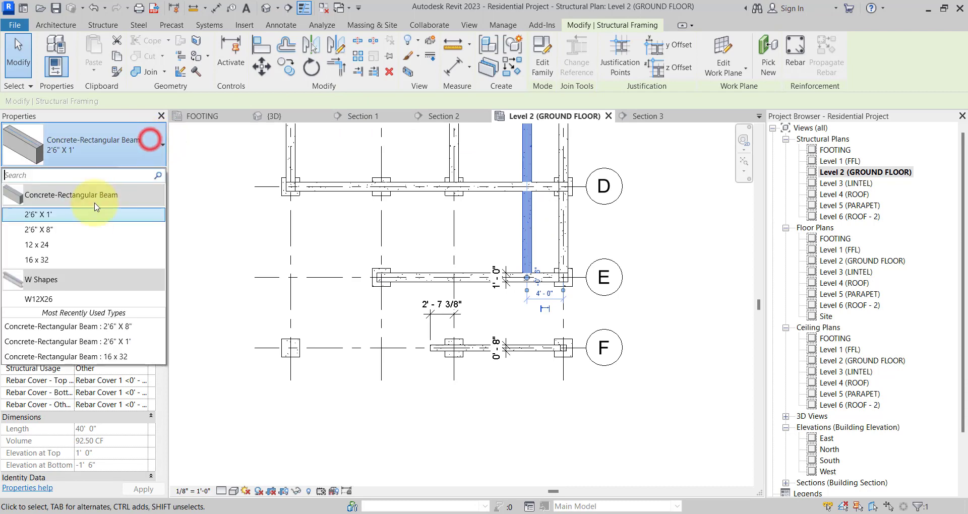
{"action": "left_click", "coordinate": [85, 231]}
{"action": "middle_click_drag", "start_coordinate": [489, 340], "coordinate": [485, 347]}
{"action": "scroll", "coordinate": [485, 348], "scroll_direction": "down", "scroll_amount": 2}
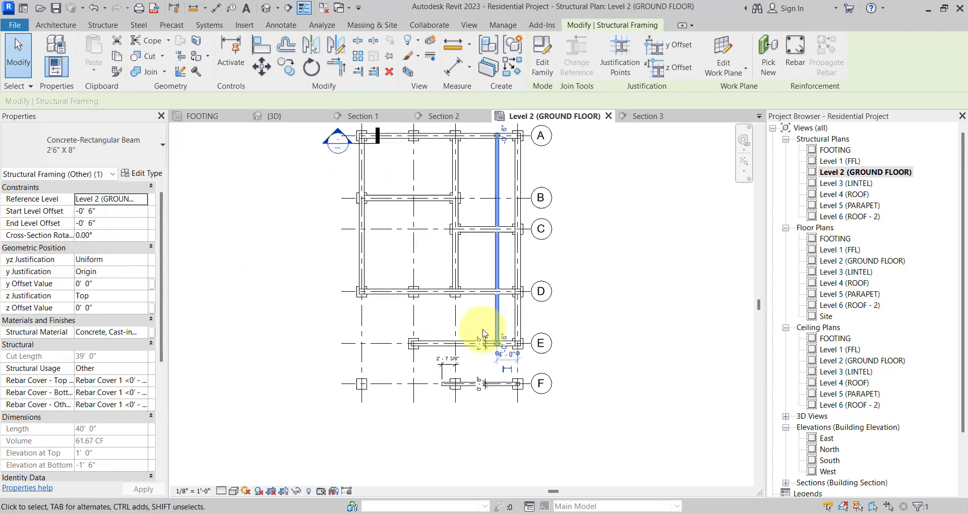
{"action": "left_click_drag", "start_coordinate": [497, 136], "coordinate": [489, 243]}
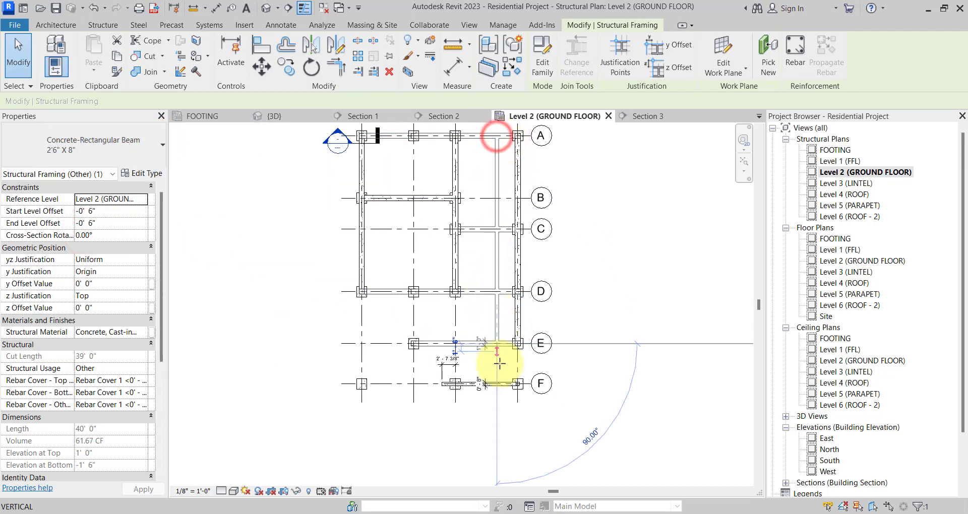
{"action": "left_click_drag", "start_coordinate": [496, 344], "coordinate": [498, 384]}
{"action": "scroll", "coordinate": [497, 381], "scroll_direction": "up", "scroll_amount": 6}
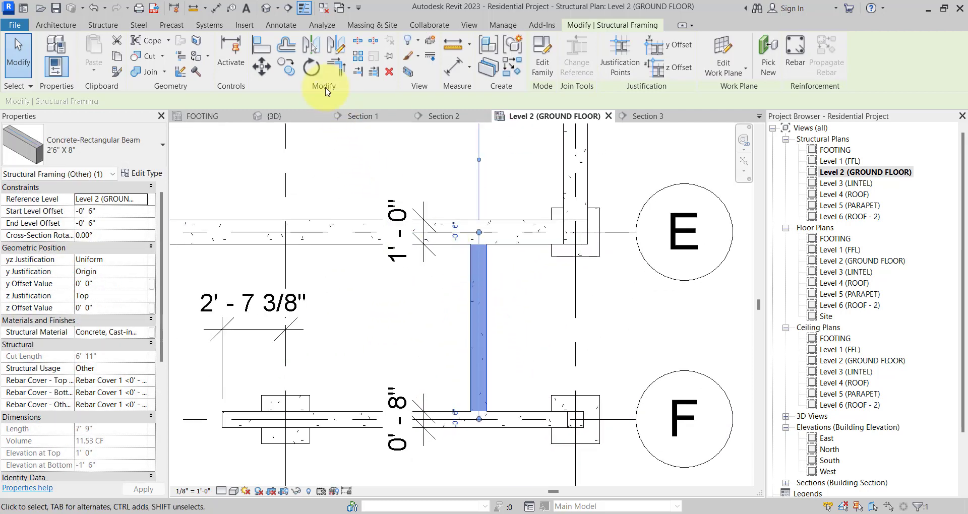
- Move the short E–F beam sideways onto the grid 4 line, between the columns at E and F
{"action": "left_click", "coordinate": [262, 67]}
{"action": "left_click", "coordinate": [479, 318]}
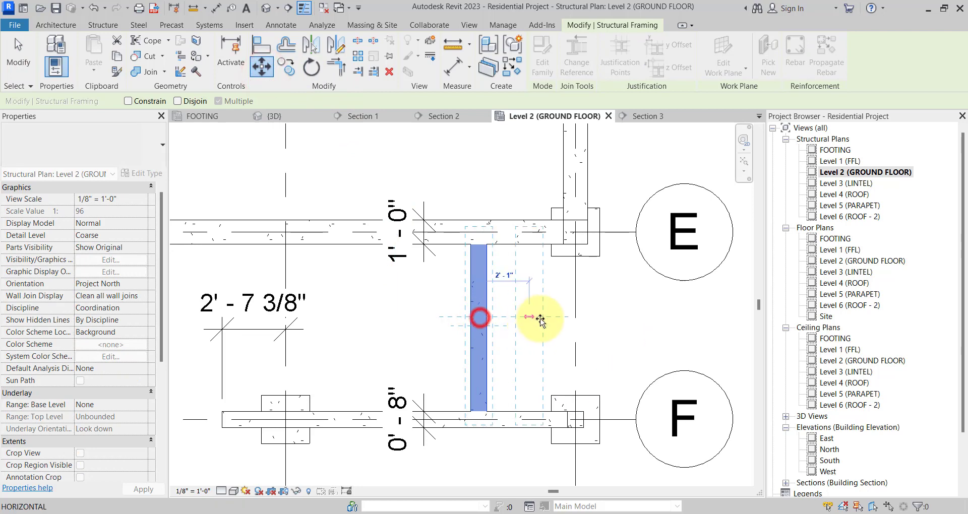
{"action": "left_click", "coordinate": [576, 318]}
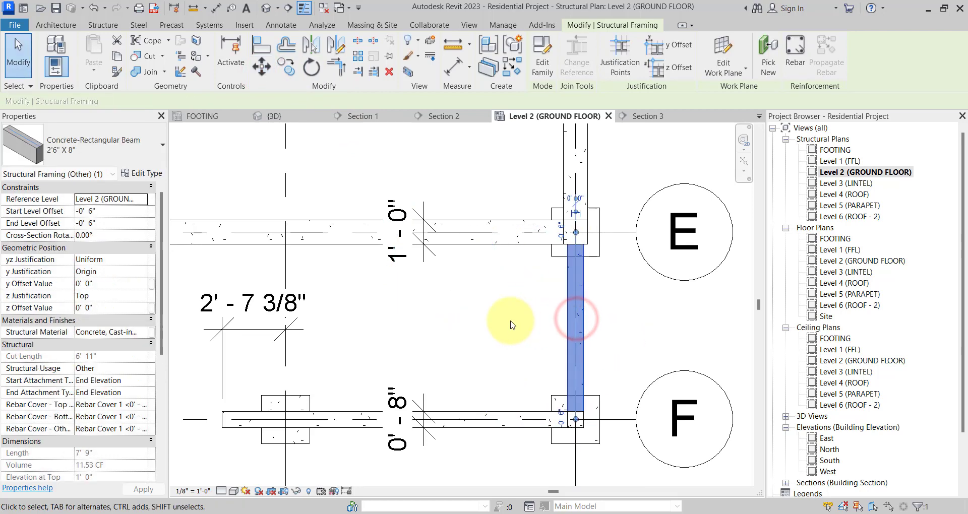
{"action": "left_click", "coordinate": [510, 321]}
{"action": "left_click", "coordinate": [583, 317]}
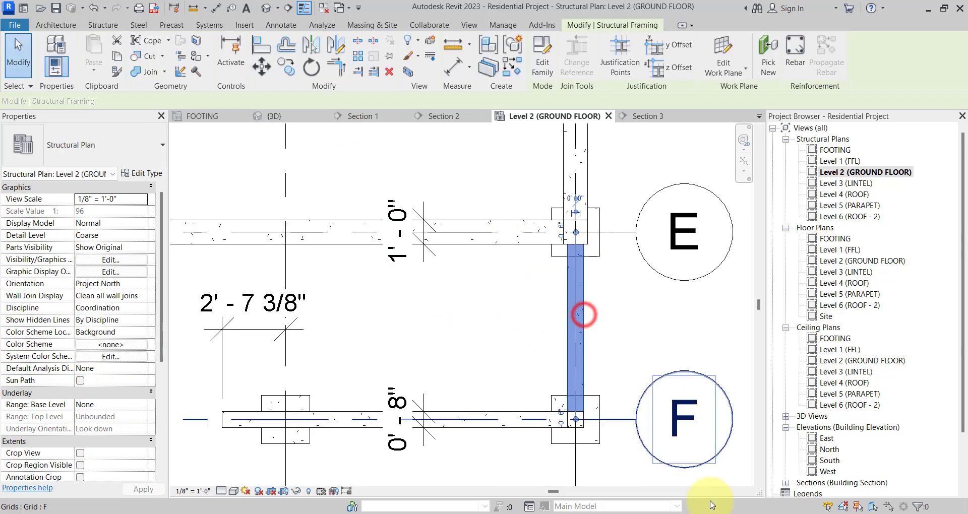
- Check the intermediate E–F beam beside grid 3 in the PDF, then in Revit copy the grid 4 E–F beam about 9'-6" toward grid 3
{"action": "key", "text": "alt+Tab"}
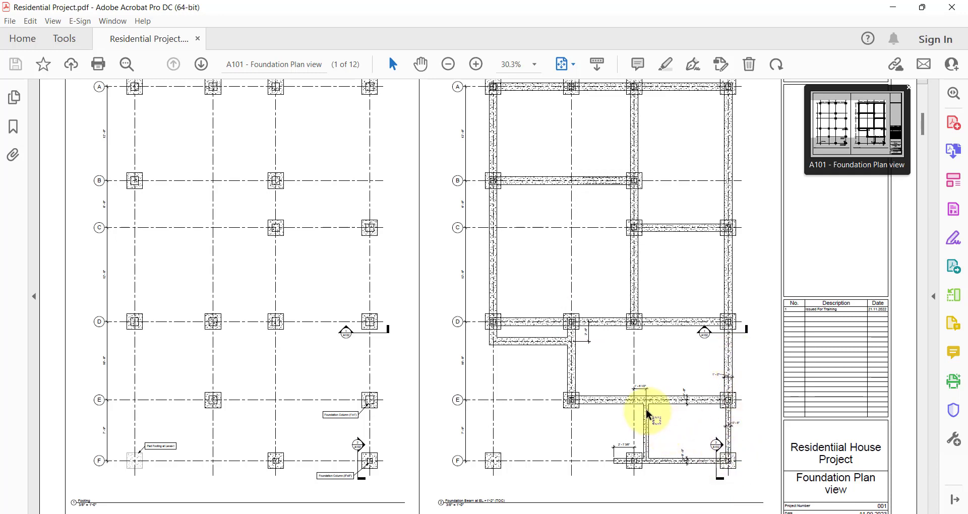
{"action": "scroll", "coordinate": [679, 483], "scroll_direction": "up", "scroll_amount": 2, "text": "ctrl"}
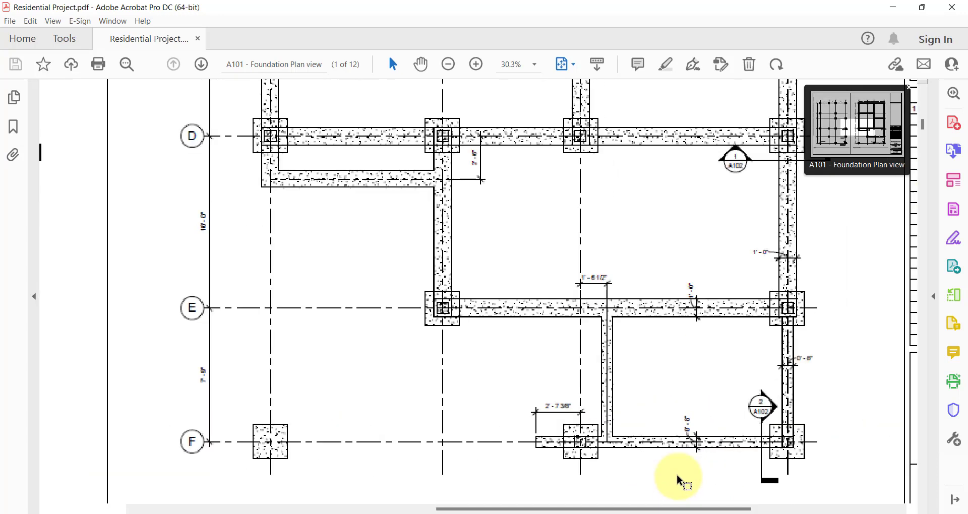
{"action": "scroll", "coordinate": [616, 308], "scroll_direction": "up", "scroll_amount": 2, "text": "ctrl"}
{"action": "scroll", "coordinate": [612, 296], "scroll_direction": "up", "scroll_amount": 2, "text": "ctrl"}
{"action": "scroll", "coordinate": [497, 302], "scroll_direction": "down", "scroll_amount": 2, "text": "ctrl"}
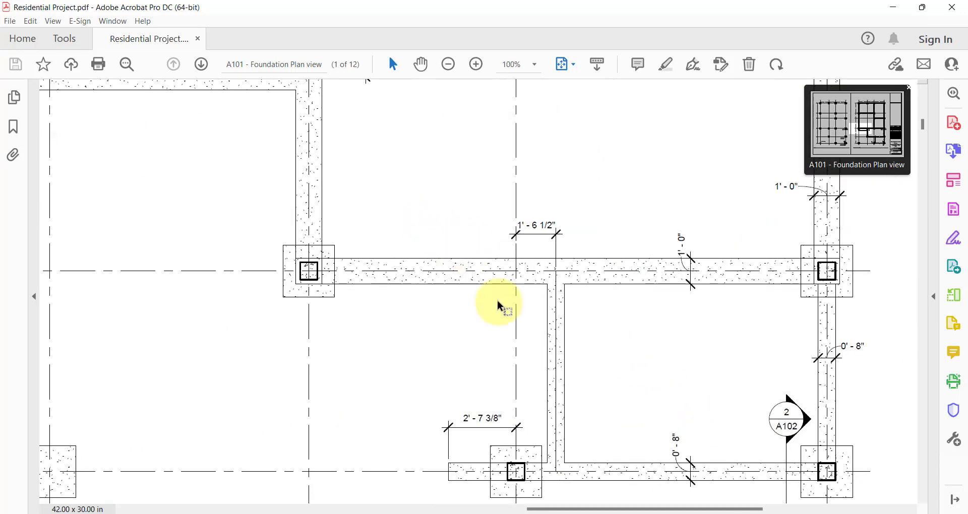
{"action": "key", "text": "alt+Tab"}
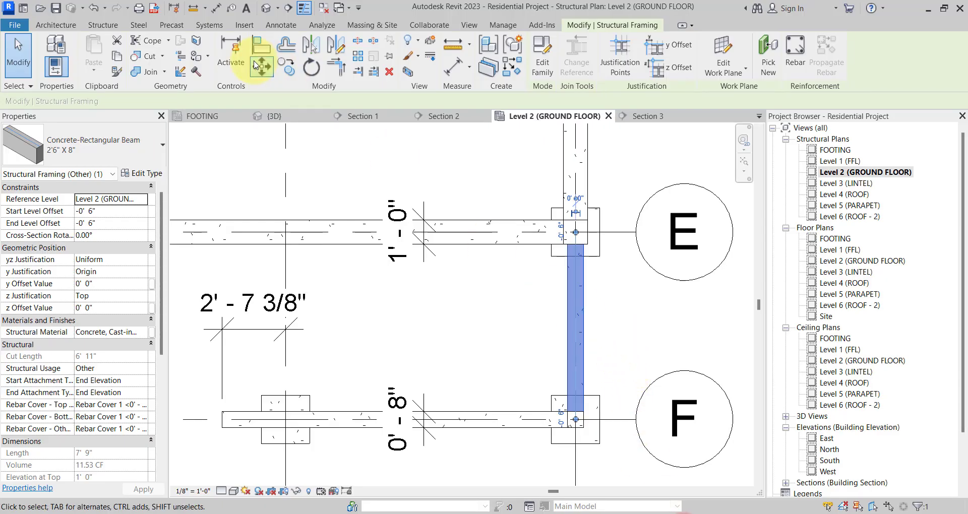
{"action": "left_click", "coordinate": [281, 69]}
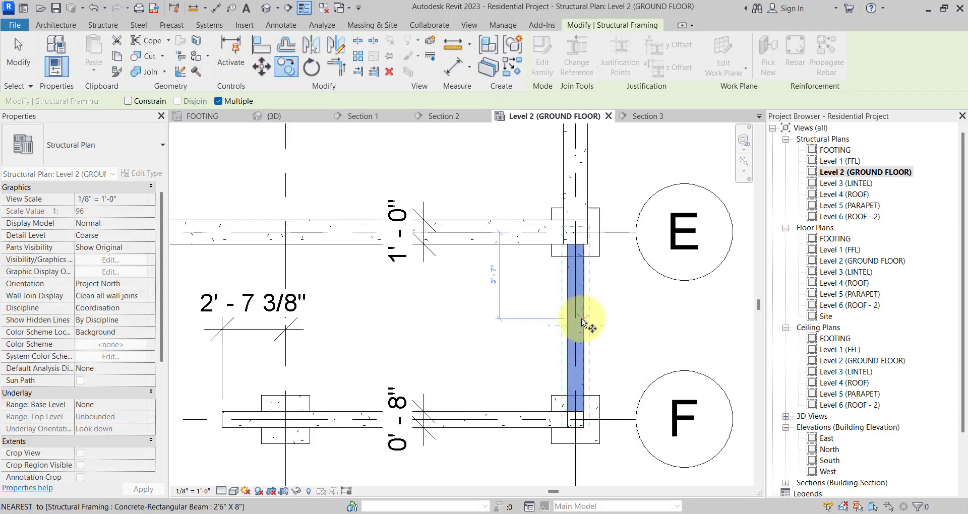
{"action": "left_click", "coordinate": [578, 320]}
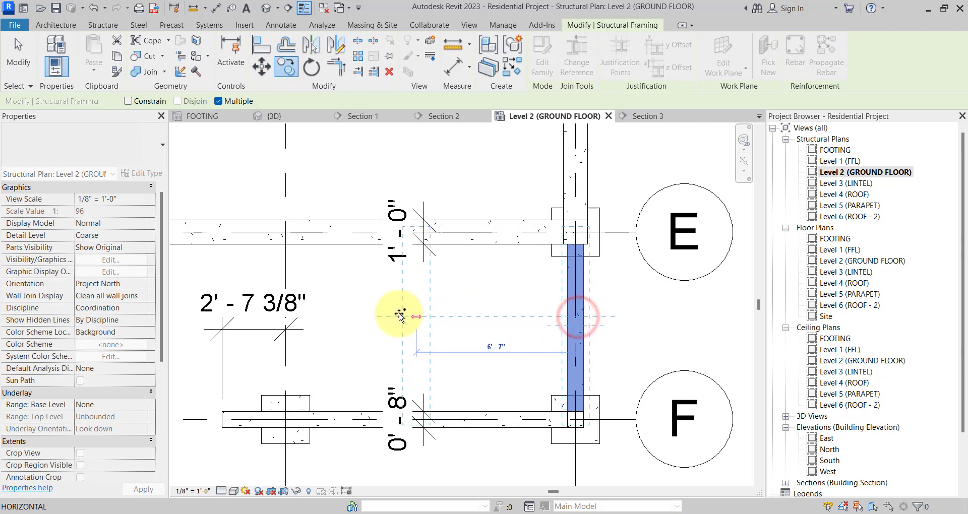
{"action": "left_click", "coordinate": [347, 317]}
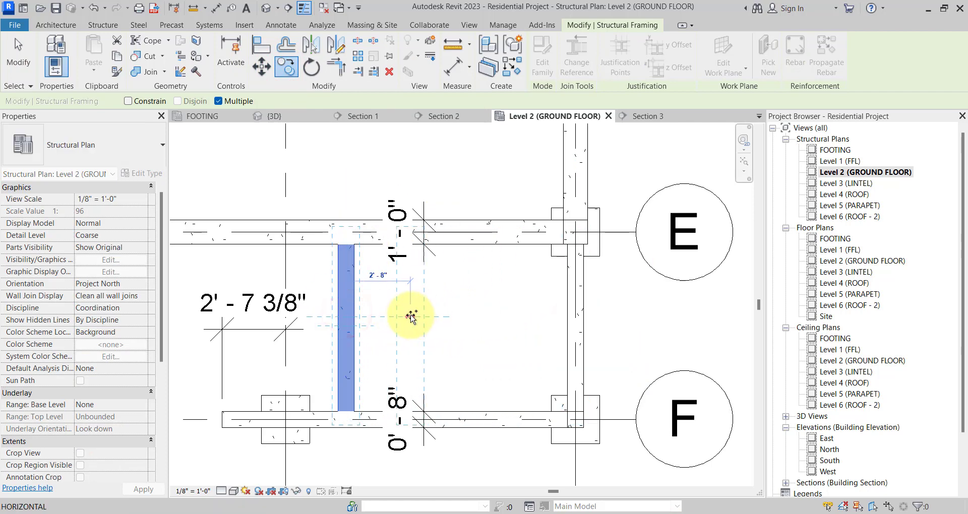
{"action": "key", "text": "Escape"}
{"action": "key", "text": "Escape"}
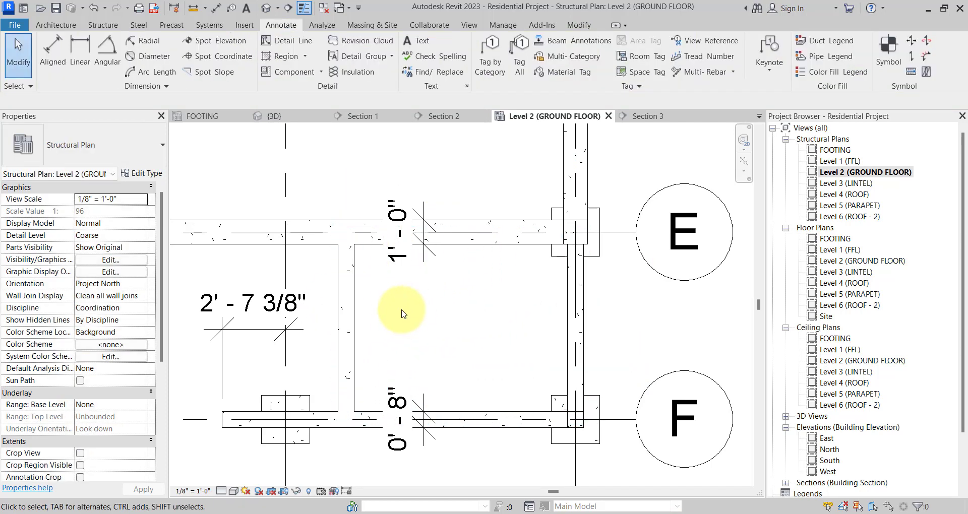
- Add an aligned dimension from grid 3 to the centreline of the copied E–F beam, placed above the grid E beam
{"action": "left_click", "coordinate": [358, 305]}
{"action": "left_click", "coordinate": [396, 353]}
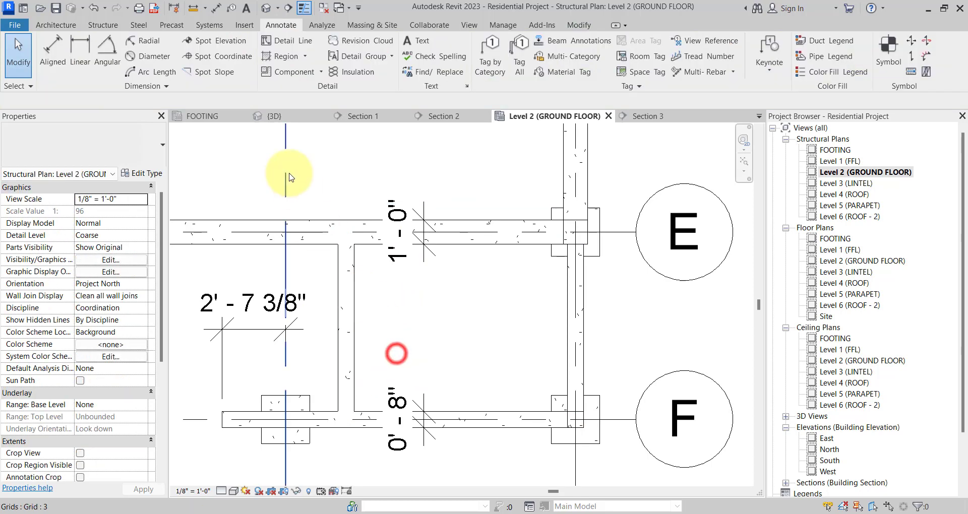
{"action": "left_click", "coordinate": [54, 62]}
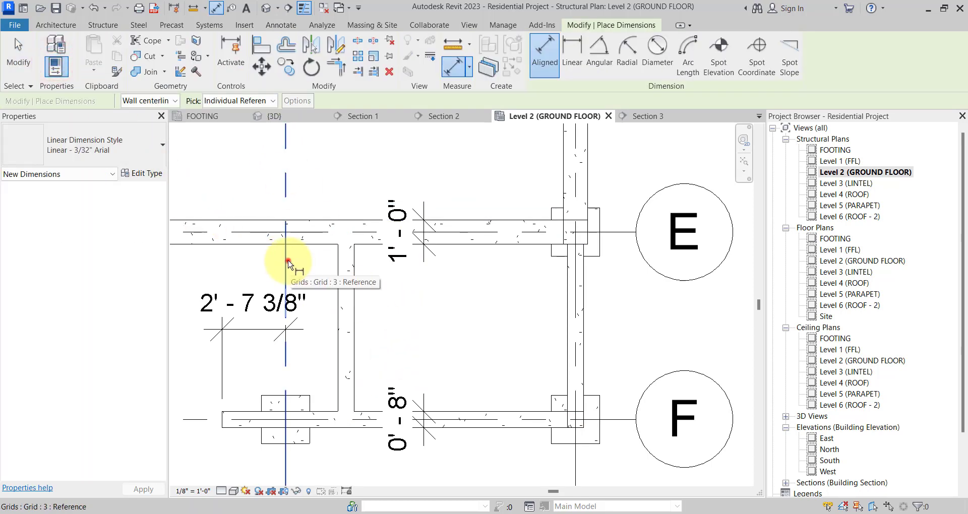
{"action": "left_click", "coordinate": [288, 263]}
{"action": "left_click", "coordinate": [346, 278]}
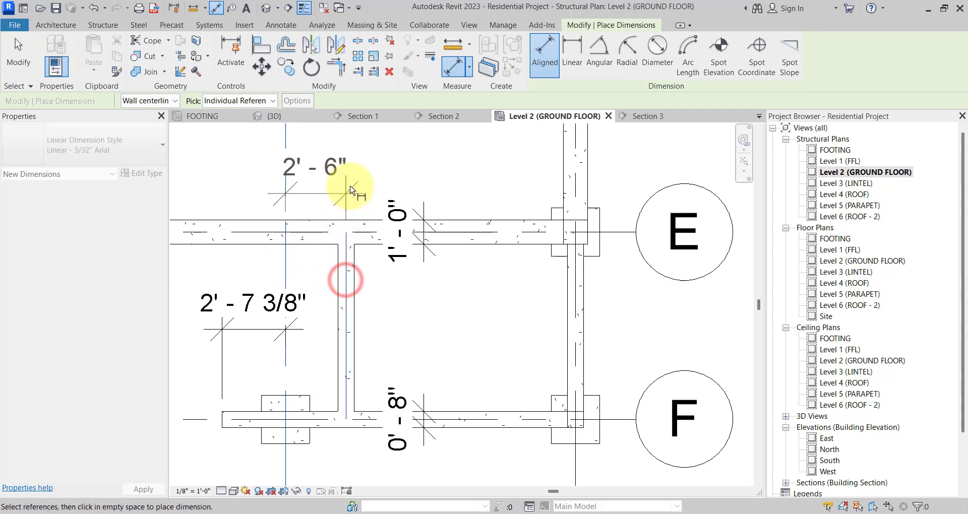
{"action": "left_click", "coordinate": [350, 190]}
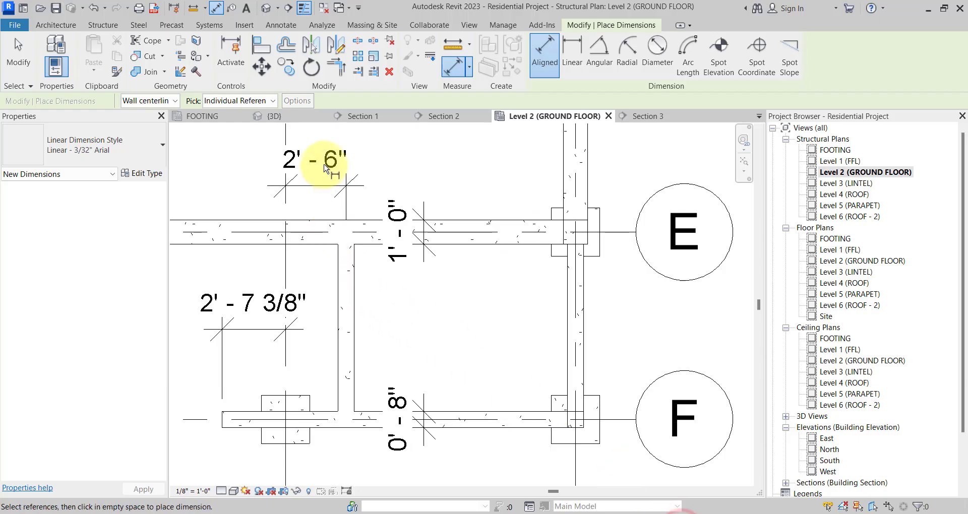
{"action": "key", "text": "Escape"}
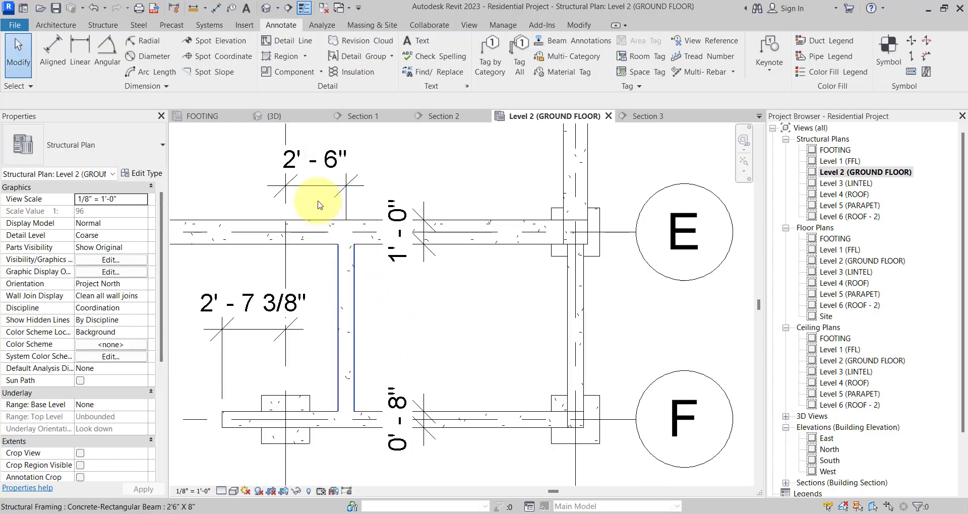
{"action": "left_click", "coordinate": [331, 160]}
{"action": "left_click", "coordinate": [331, 161]}
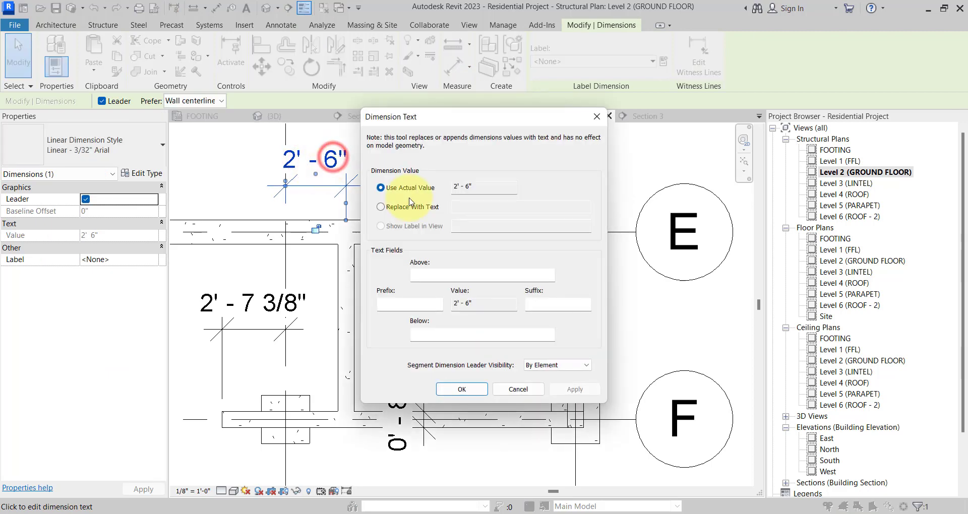
{"action": "key", "text": "Escape"}
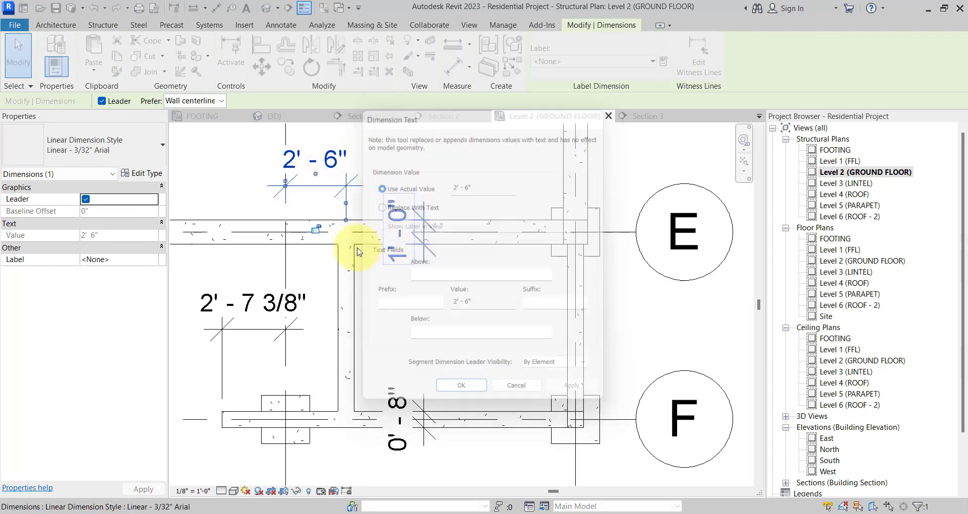
- Set the copied E–F beam's offset from grid 3 to 1'-6 1/2" through its dimension
{"action": "left_click", "coordinate": [356, 278]}
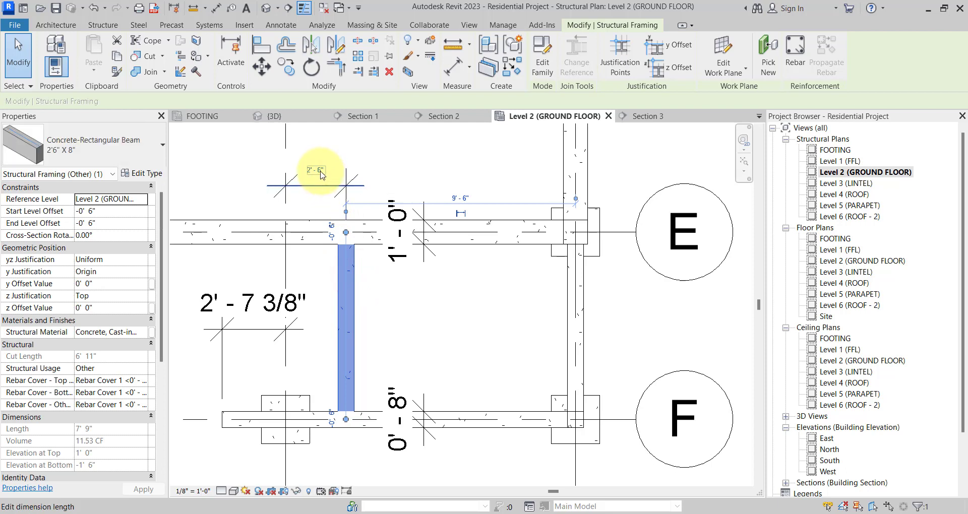
{"action": "left_click", "coordinate": [321, 171]}
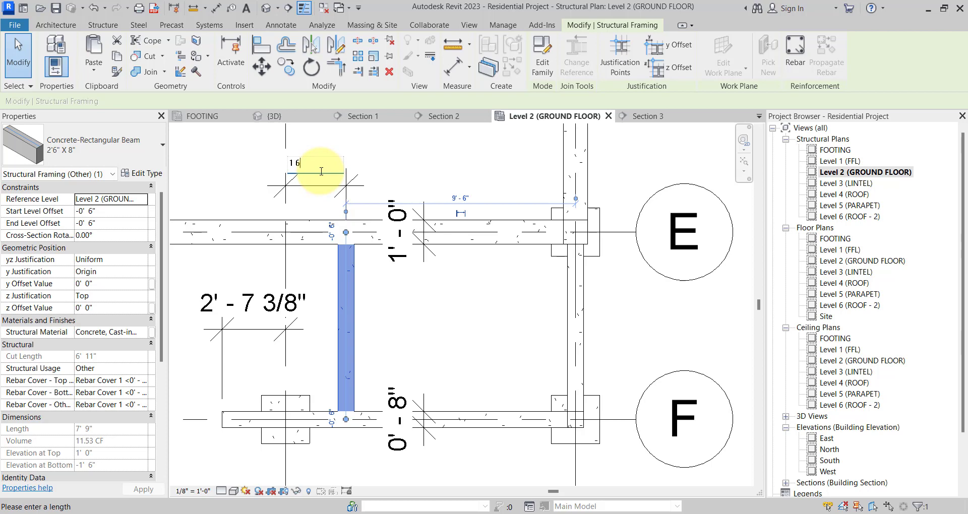
{"action": "type", "text": "1 6 1/2"}
{"action": "key", "text": "Return"}
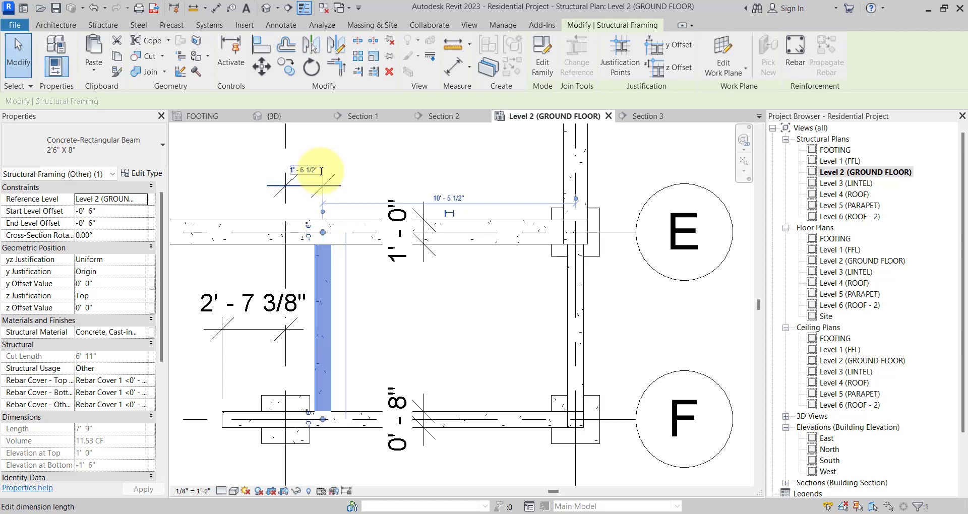
{"action": "left_click", "coordinate": [412, 324]}
- Check the foundation plan PDF for the short beam between grids 1 and 2 beside grid D, including its offset dimension
{"action": "scroll", "coordinate": [416, 325], "scroll_direction": "down", "scroll_amount": 1}
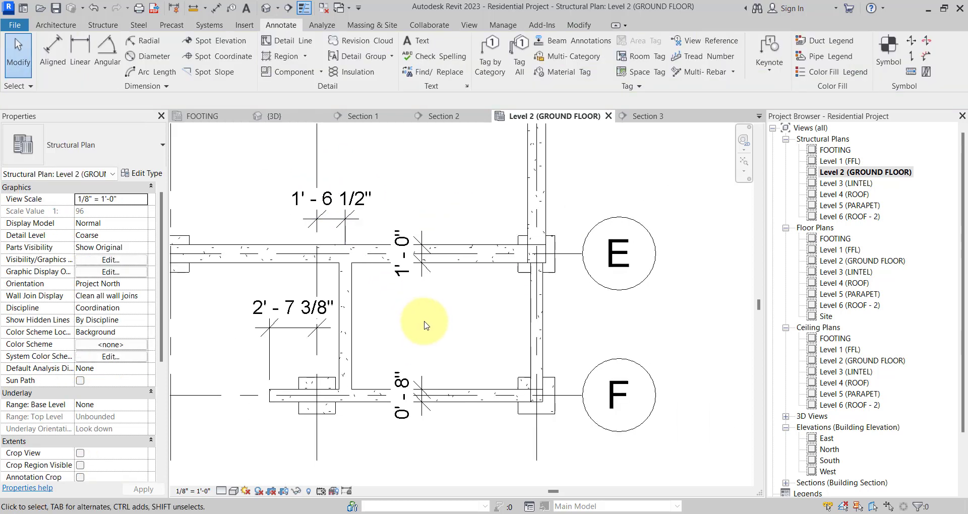
{"action": "scroll", "coordinate": [424, 325], "scroll_direction": "down", "scroll_amount": 2}
{"action": "left_click", "coordinate": [711, 513]}
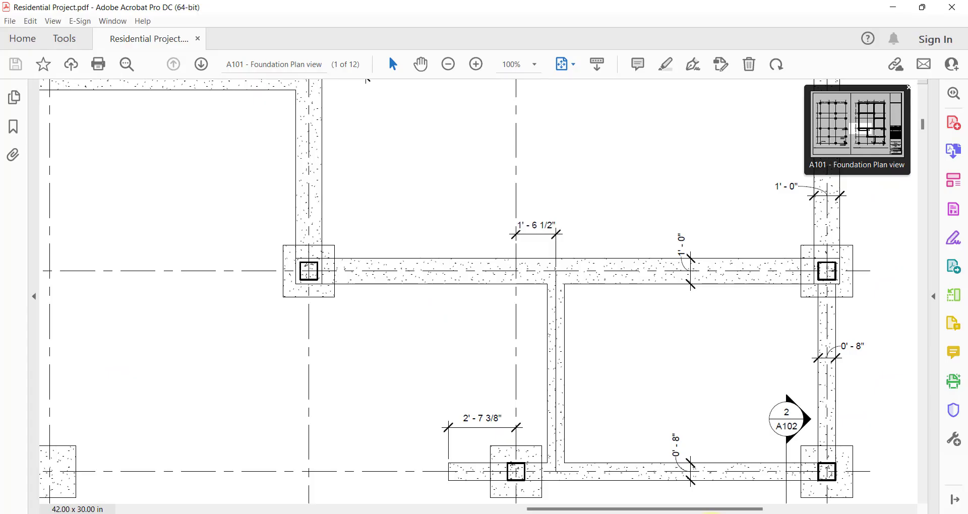
{"action": "scroll", "coordinate": [567, 363], "scroll_direction": "down", "scroll_amount": 1, "text": "ctrl"}
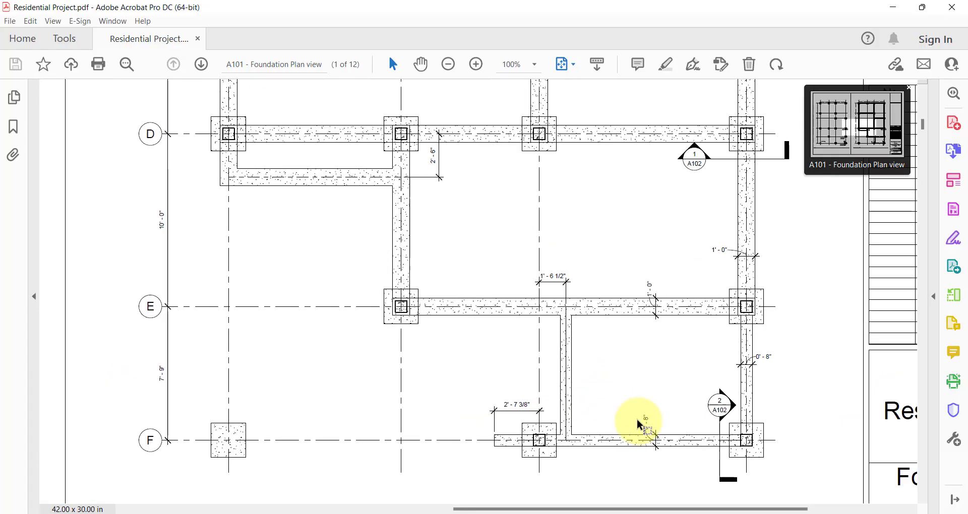
{"action": "scroll", "coordinate": [585, 373], "scroll_direction": "down", "scroll_amount": 3, "text": "ctrl"}
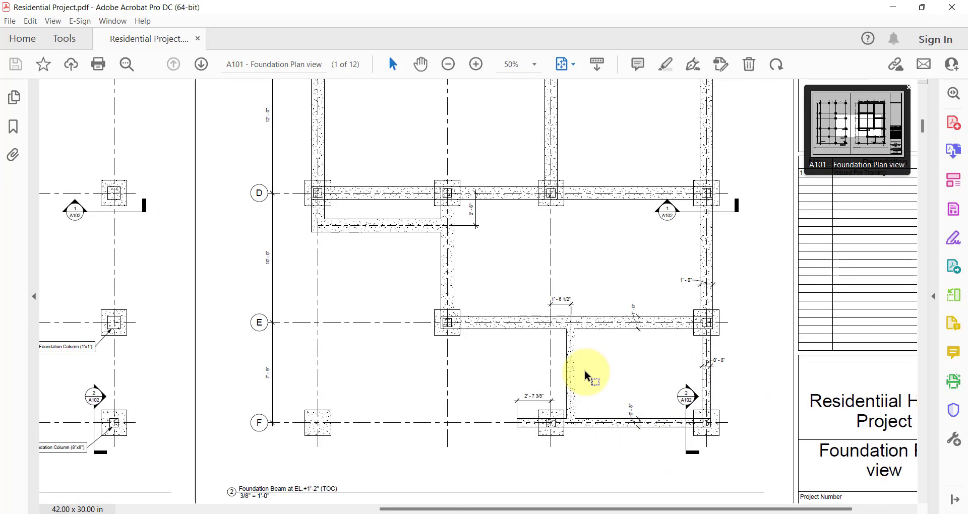
{"action": "scroll", "coordinate": [652, 298], "scroll_direction": "up", "scroll_amount": 2}
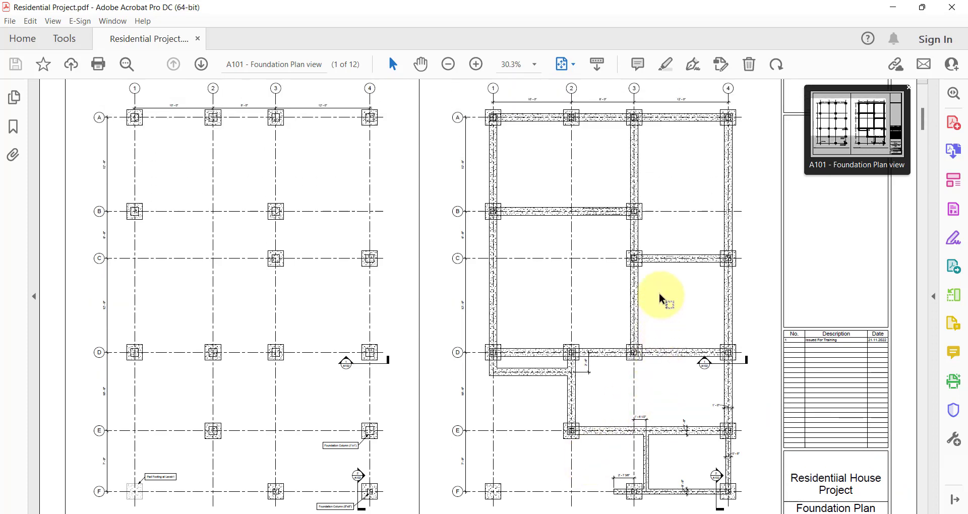
{"action": "scroll", "coordinate": [553, 372], "scroll_direction": "up", "scroll_amount": 5, "text": "ctrl"}
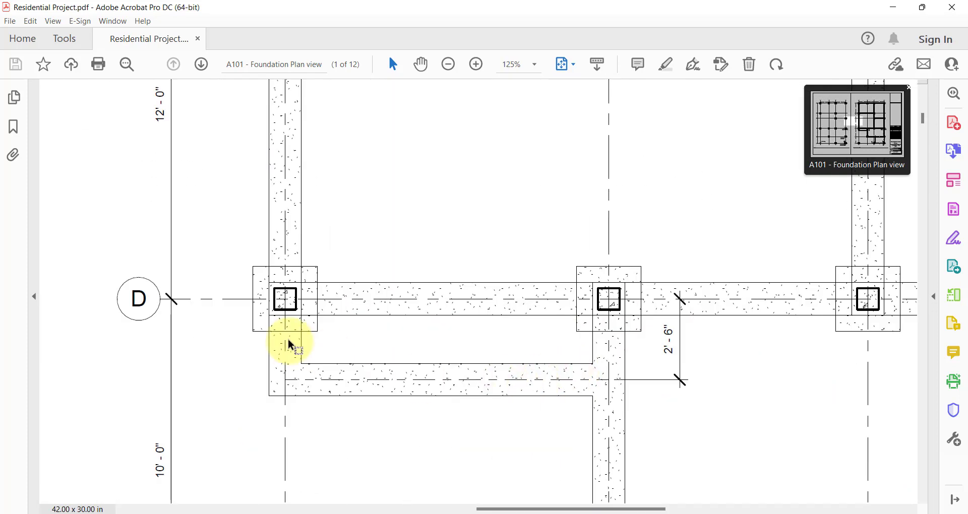
{"action": "left_click", "coordinate": [685, 513]}
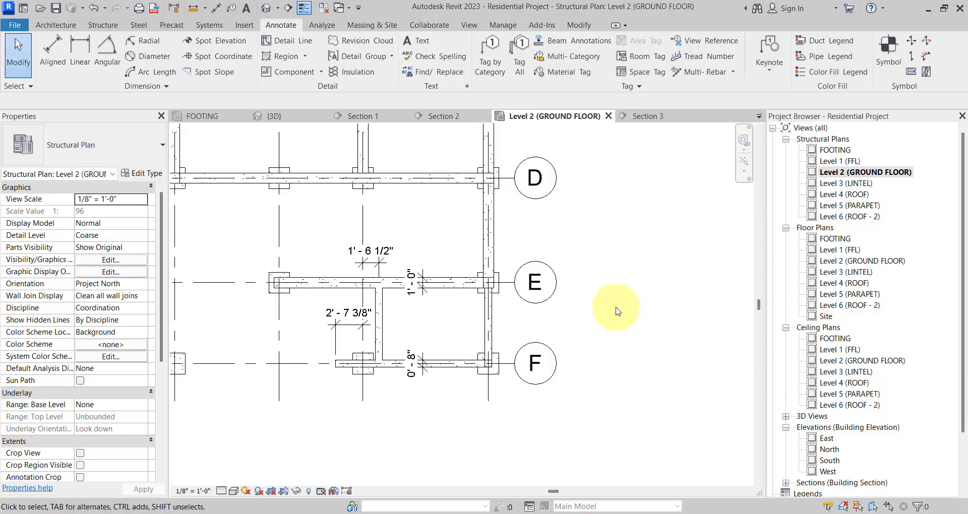
- In Revit, copy the grid D beam about 3'-6" toward grid E
{"action": "scroll", "coordinate": [612, 308], "scroll_direction": "down", "scroll_amount": 3}
{"action": "scroll", "coordinate": [348, 212], "scroll_direction": "up", "scroll_amount": 6}
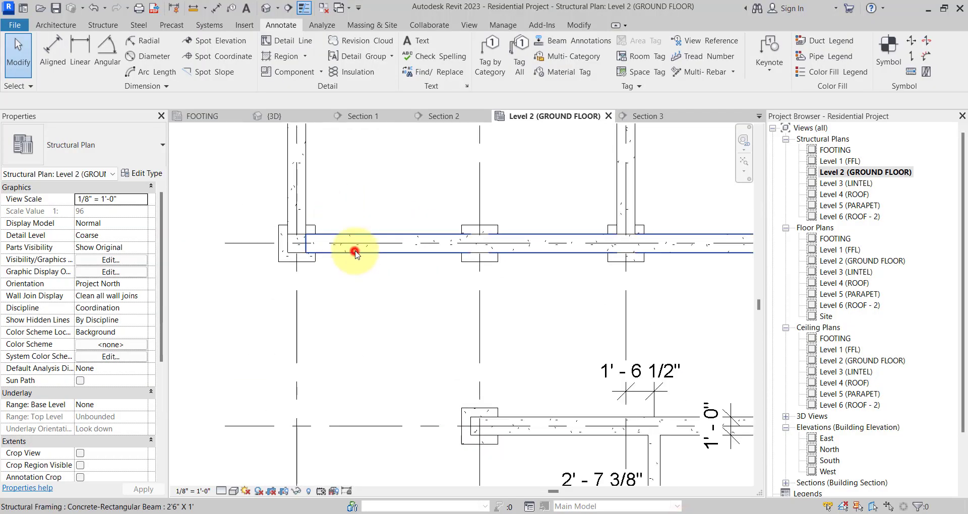
{"action": "left_click", "coordinate": [355, 253]}
{"action": "left_click", "coordinate": [282, 69]}
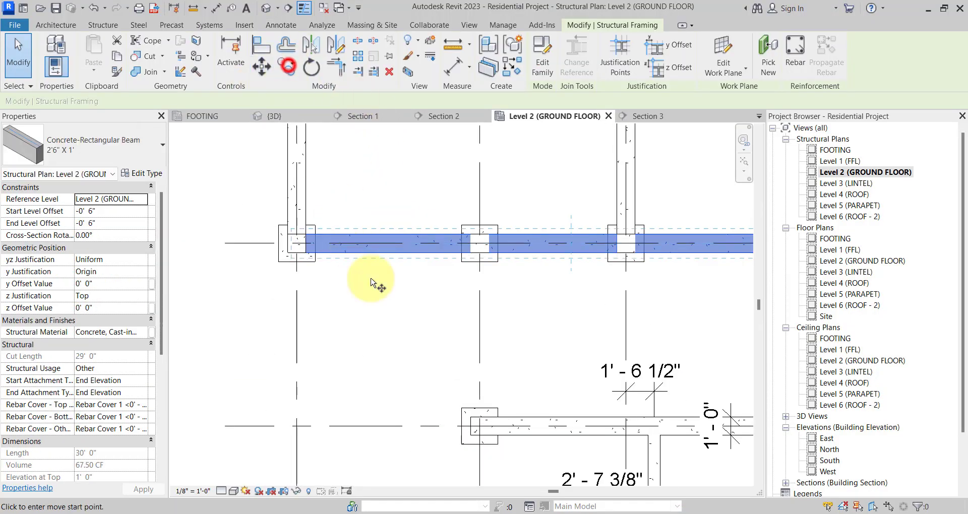
{"action": "left_click", "coordinate": [371, 278]}
{"action": "left_click", "coordinate": [372, 348]}
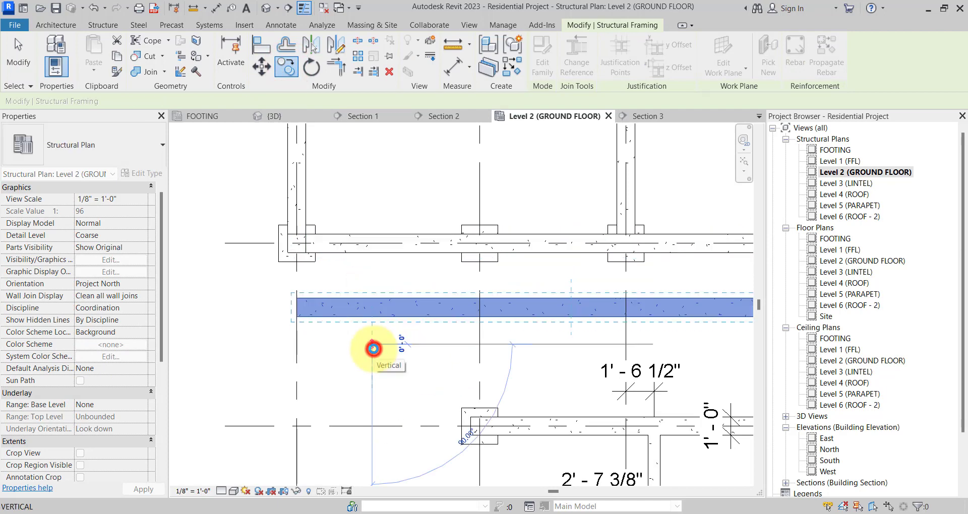
{"action": "key", "text": "Escape"}
{"action": "key", "text": "Escape"}
- Check the grid 2 beam between D and E in the PDF, then in Revit copy the grid 3 beam onto grid 2
{"action": "left_click", "coordinate": [708, 513]}
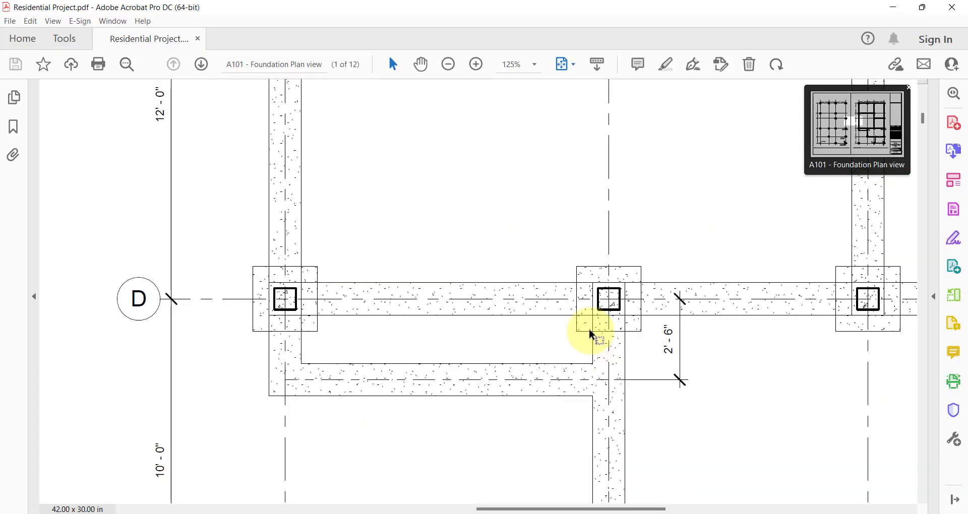
{"action": "scroll", "coordinate": [583, 259], "scroll_direction": "down", "scroll_amount": 2}
{"action": "scroll", "coordinate": [523, 231], "scroll_direction": "down", "scroll_amount": 4, "text": "ctrl"}
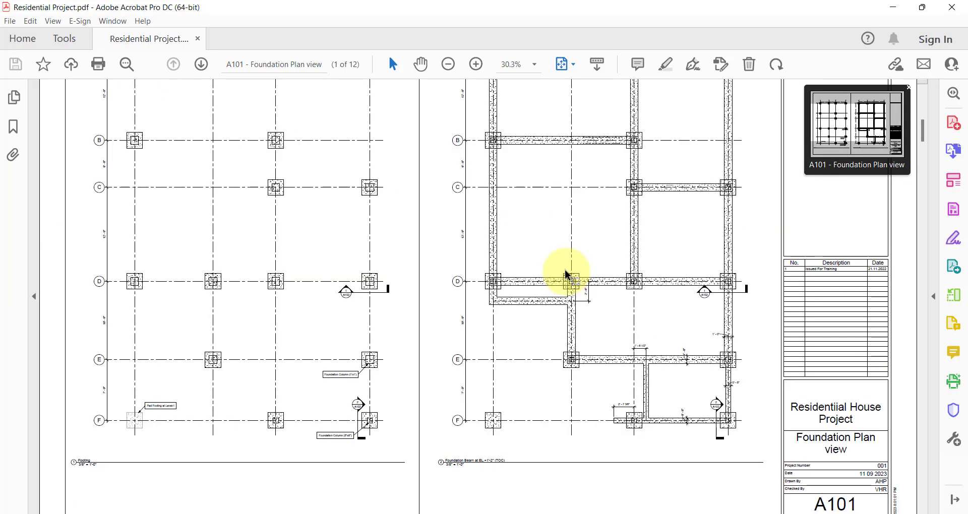
{"action": "left_click", "coordinate": [685, 513]}
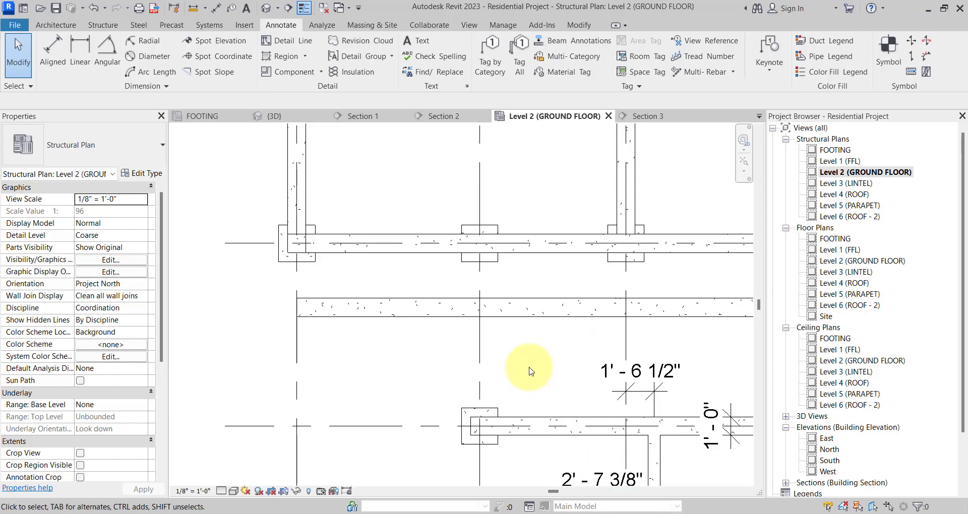
{"action": "left_click", "coordinate": [631, 212]}
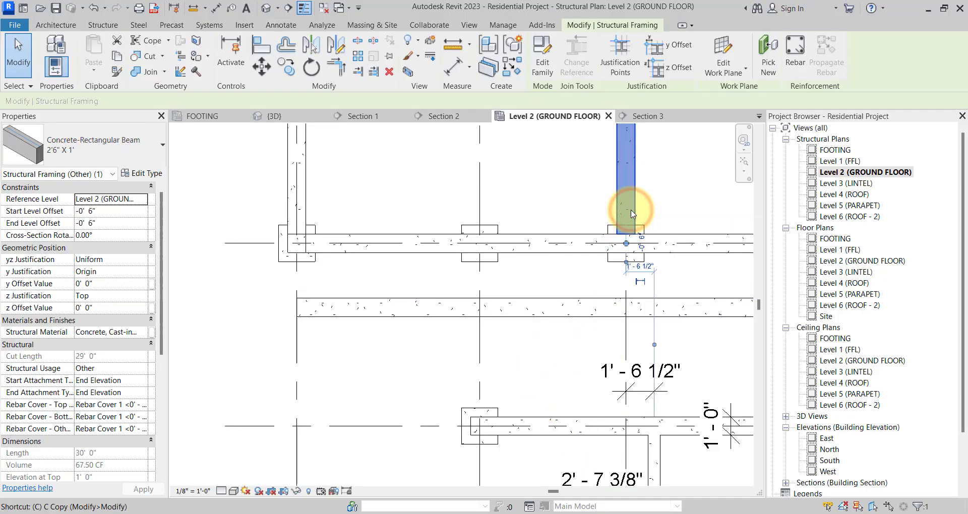
{"action": "key", "text": "c"}
{"action": "left_click", "coordinate": [626, 185]}
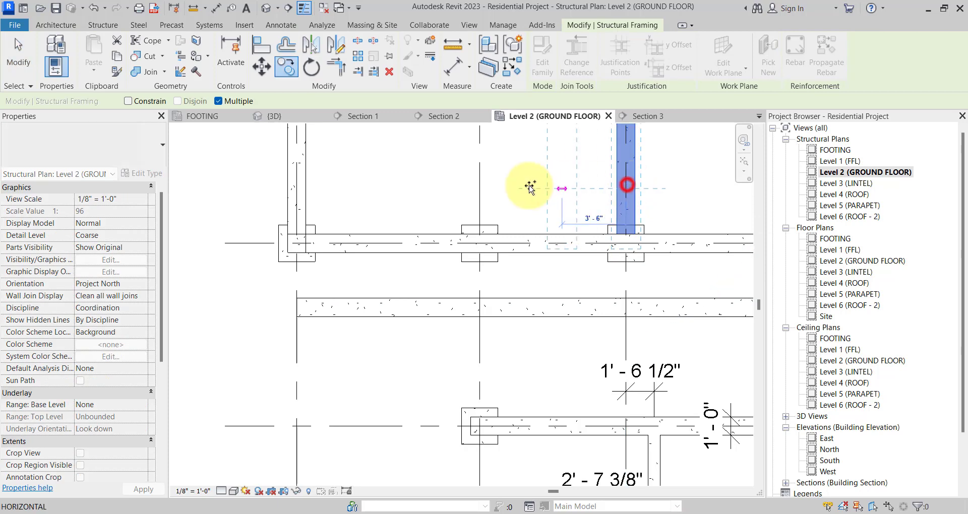
{"action": "left_click", "coordinate": [478, 188]}
{"action": "key", "text": "Escape"}
{"action": "key", "text": "Escape"}
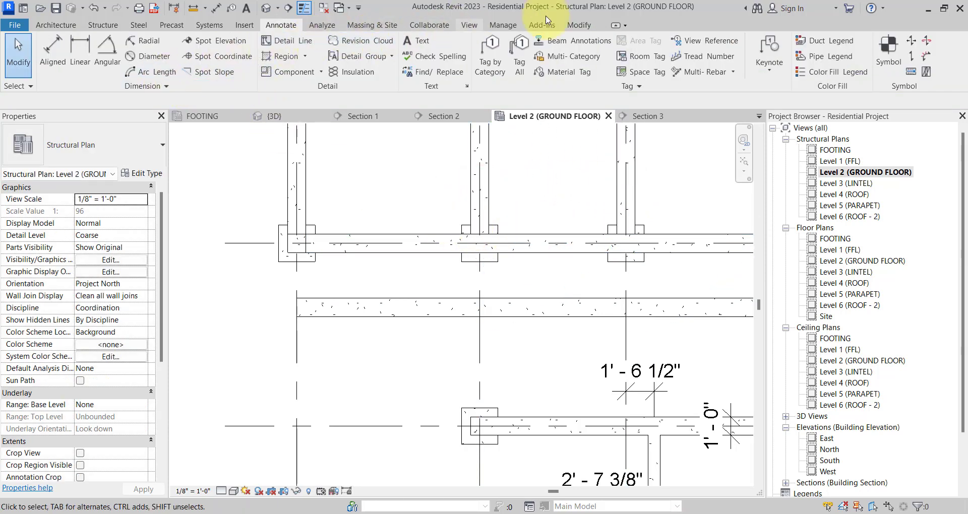
- Trim/extend the copied grid 2 beam and the grid E beam to a corner at the column on E and 2
{"action": "left_click", "coordinate": [579, 25]}
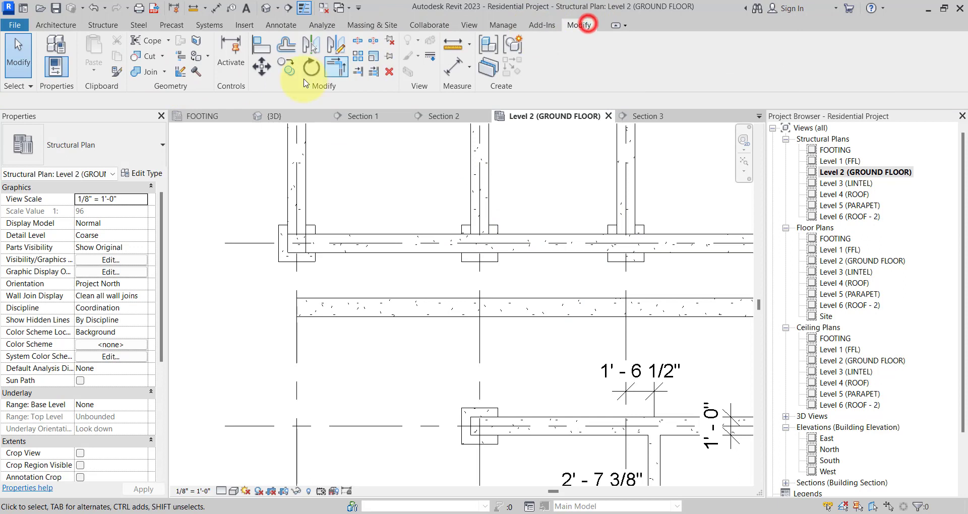
{"action": "left_click", "coordinate": [344, 75]}
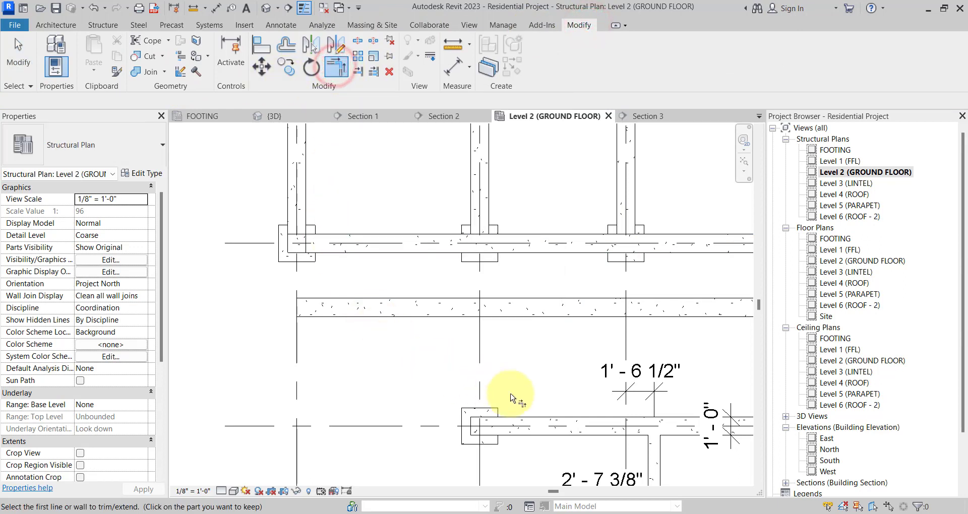
{"action": "left_click", "coordinate": [529, 419]}
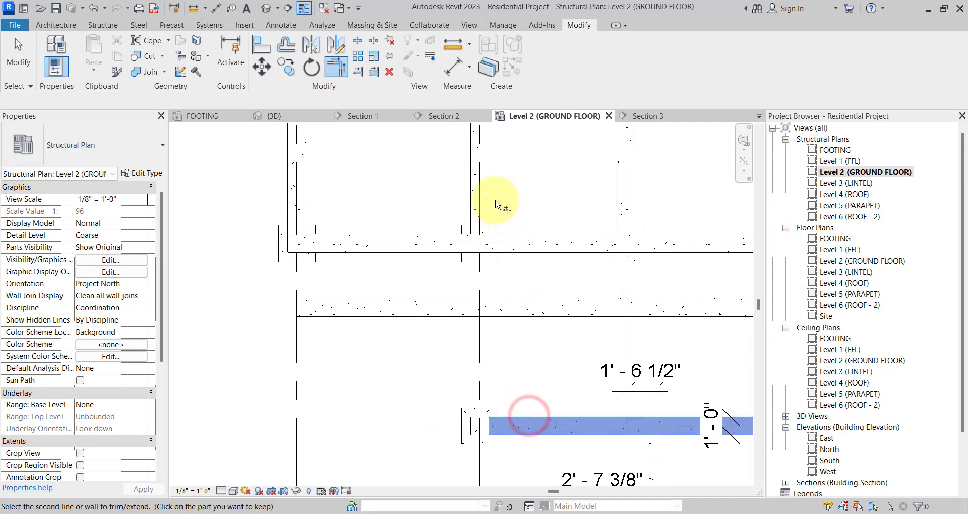
{"action": "left_click", "coordinate": [490, 197]}
{"action": "scroll", "coordinate": [444, 323], "scroll_direction": "down", "scroll_amount": 6}
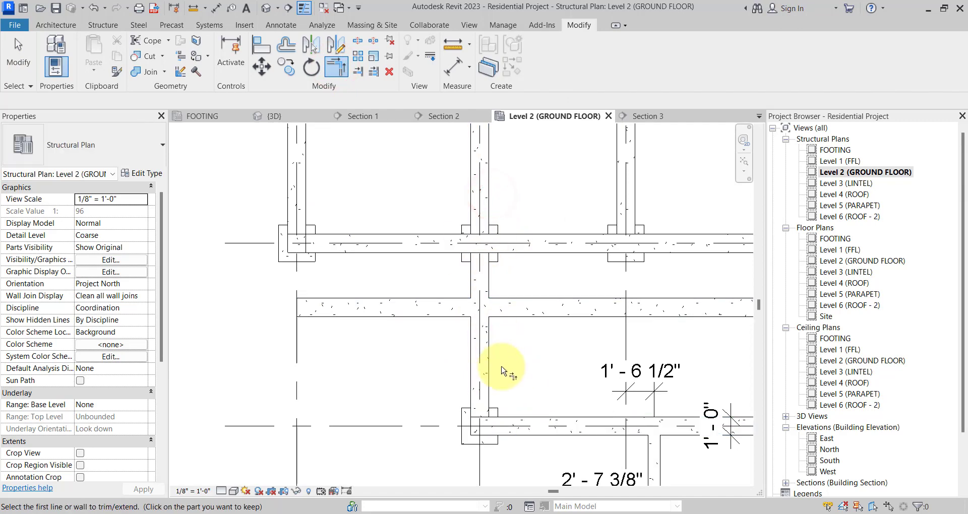
{"action": "key", "text": "Escape"}
- Shorten the grid 2 beam by moving its grid A end to the beam intersection at grid D
{"action": "left_click", "coordinate": [490, 270]}
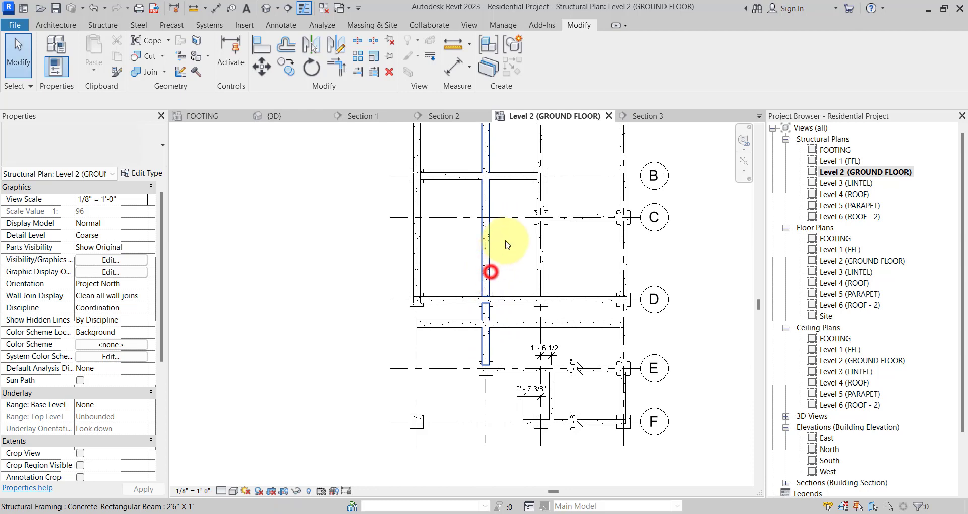
{"action": "middle_click_drag", "start_coordinate": [490, 270], "coordinate": [513, 395]}
{"action": "left_click_drag", "start_coordinate": [487, 229], "coordinate": [471, 454]}
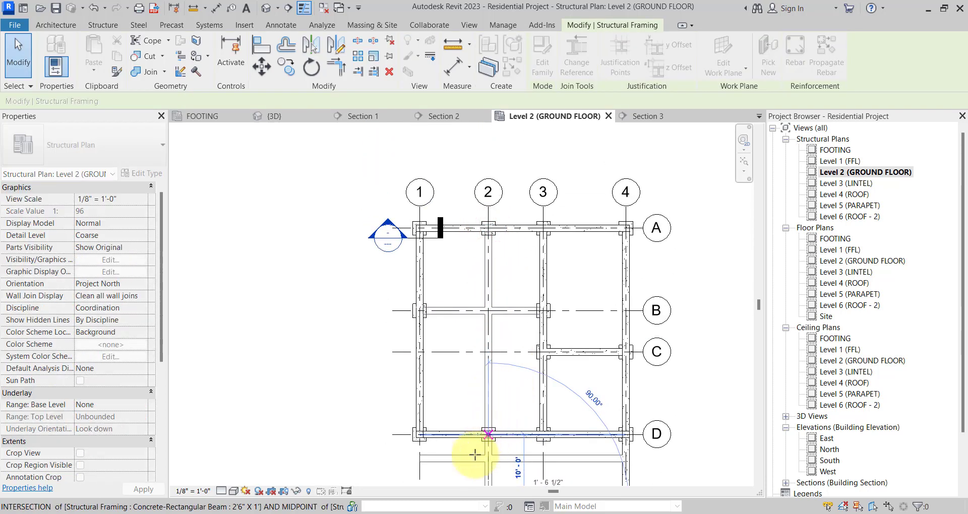
{"action": "scroll", "coordinate": [470, 454], "scroll_direction": "up", "scroll_amount": 5}
{"action": "left_click", "coordinate": [465, 469]}
{"action": "middle_click_drag", "start_coordinate": [472, 457], "coordinate": [413, 318]}
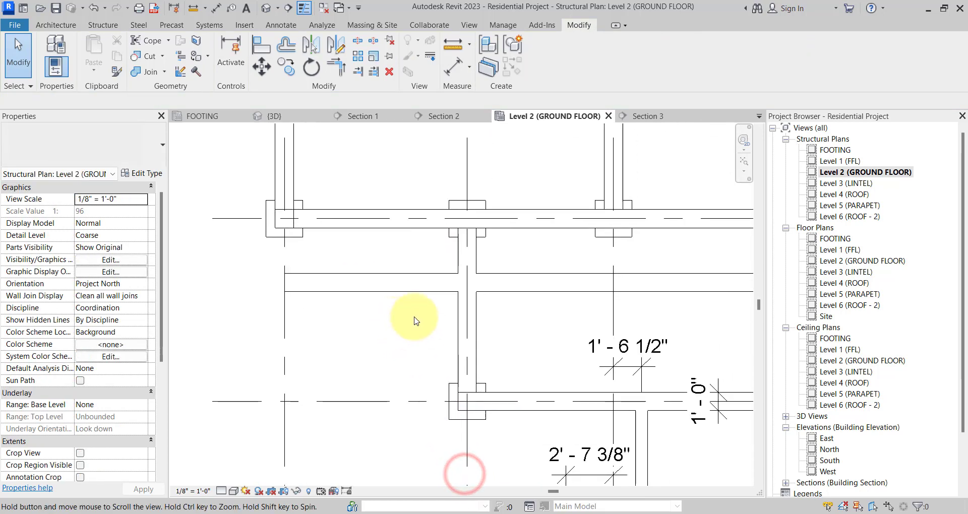
{"action": "scroll", "coordinate": [335, 297], "scroll_direction": "down", "scroll_amount": 2}
{"action": "scroll", "coordinate": [452, 295], "scroll_direction": "up", "scroll_amount": 2}
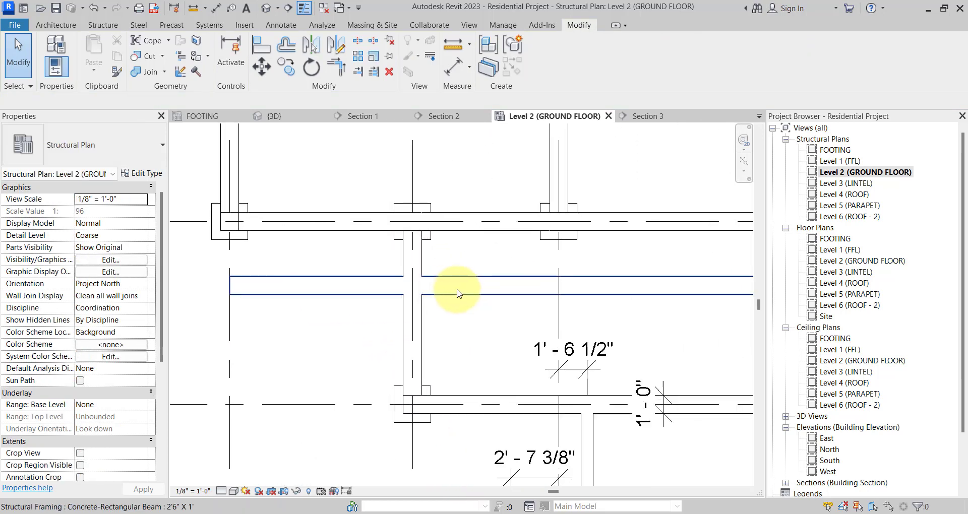
{"action": "left_click", "coordinate": [459, 287]}
{"action": "left_click", "coordinate": [337, 288]}
{"action": "scroll", "coordinate": [648, 287], "scroll_direction": "down", "scroll_amount": 1}
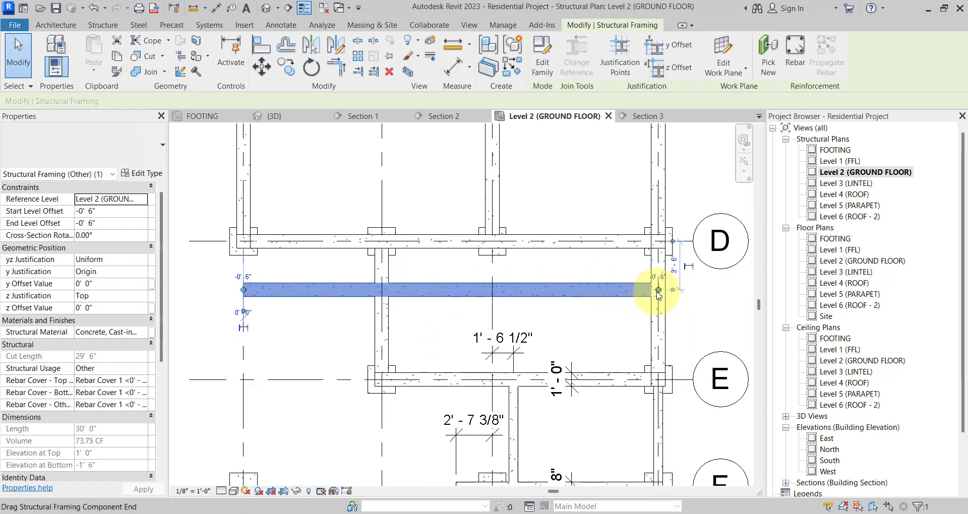
{"action": "left_click", "coordinate": [400, 303]}
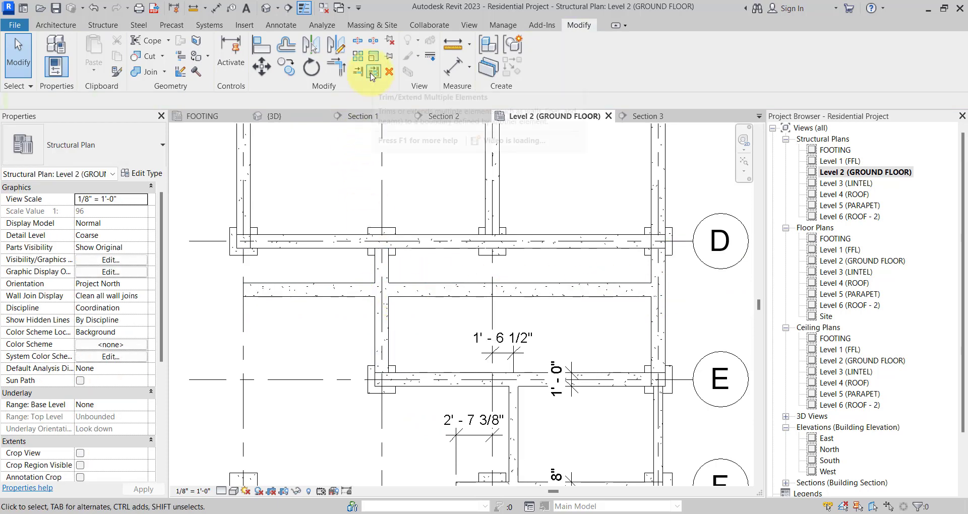
- Try to trim the copied beam between grids D and E to a corner with the grid 2 beam, and undo the trim
{"action": "left_click", "coordinate": [338, 72]}
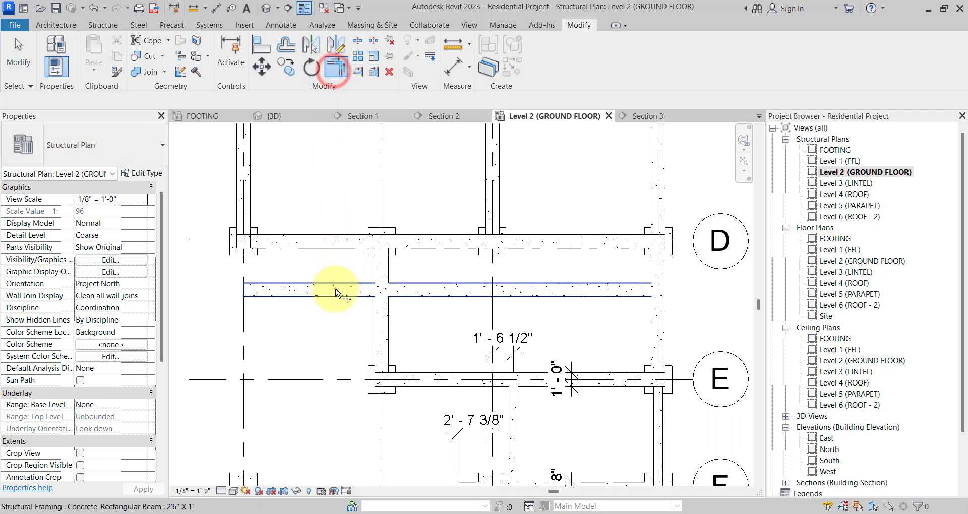
{"action": "left_click", "coordinate": [334, 294]}
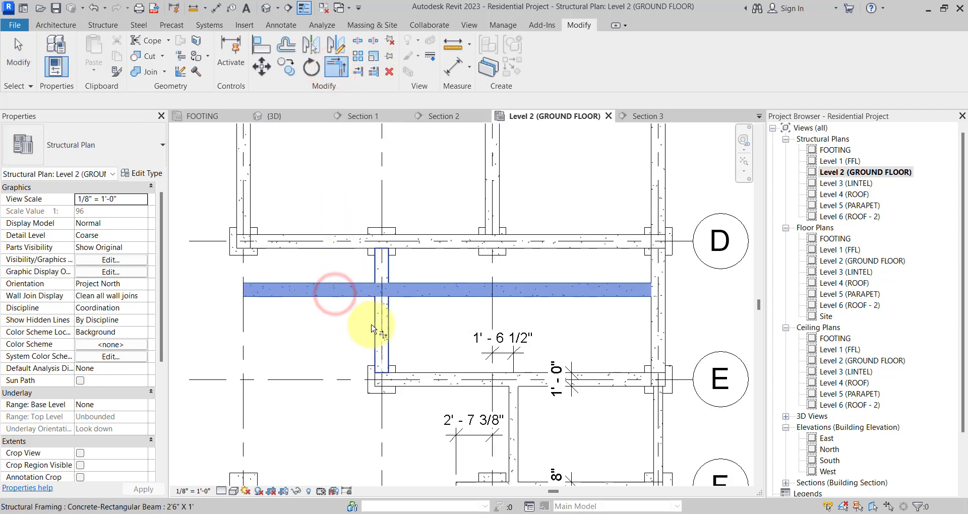
{"action": "left_click", "coordinate": [373, 327]}
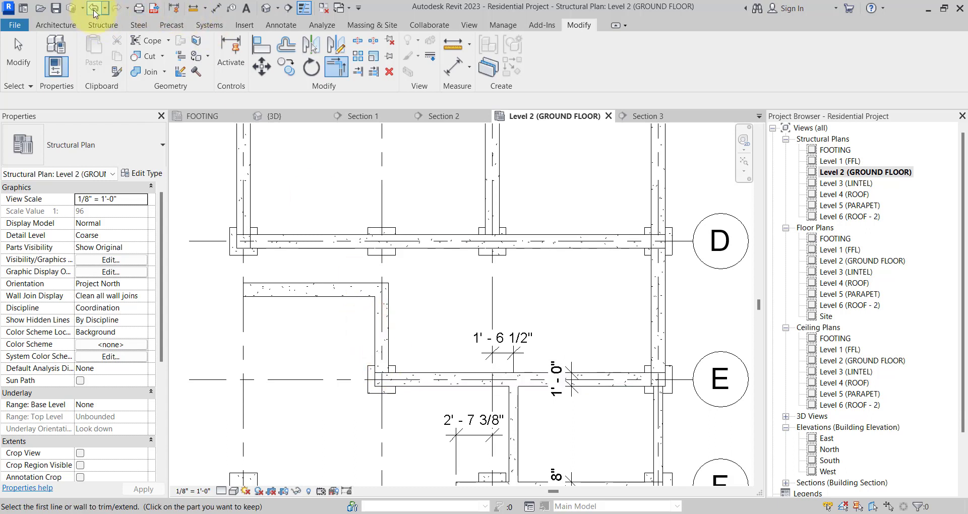
{"action": "left_click", "coordinate": [94, 8]}
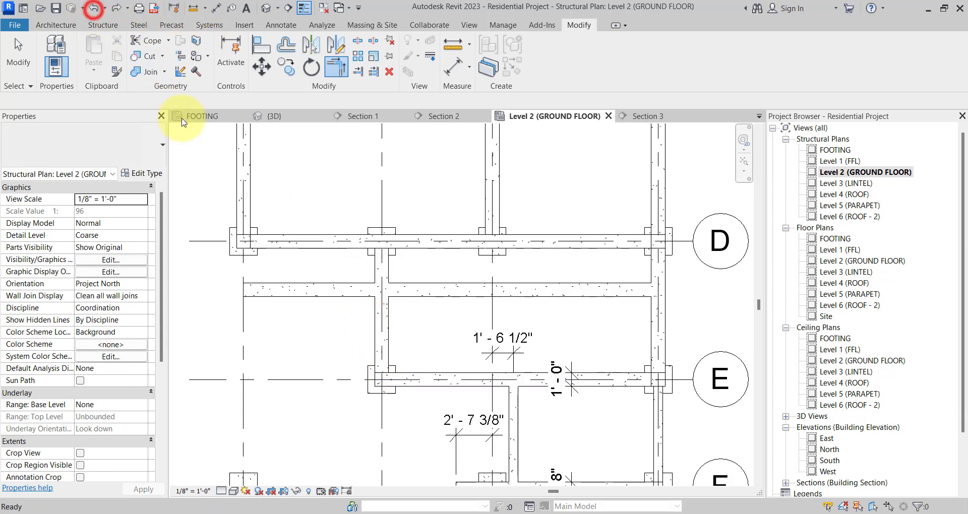
- Trim the copied beam between grids D and E at the grid 2 beam as a single element, keeping the part between grids 1 and 2
{"action": "left_click", "coordinate": [359, 74]}
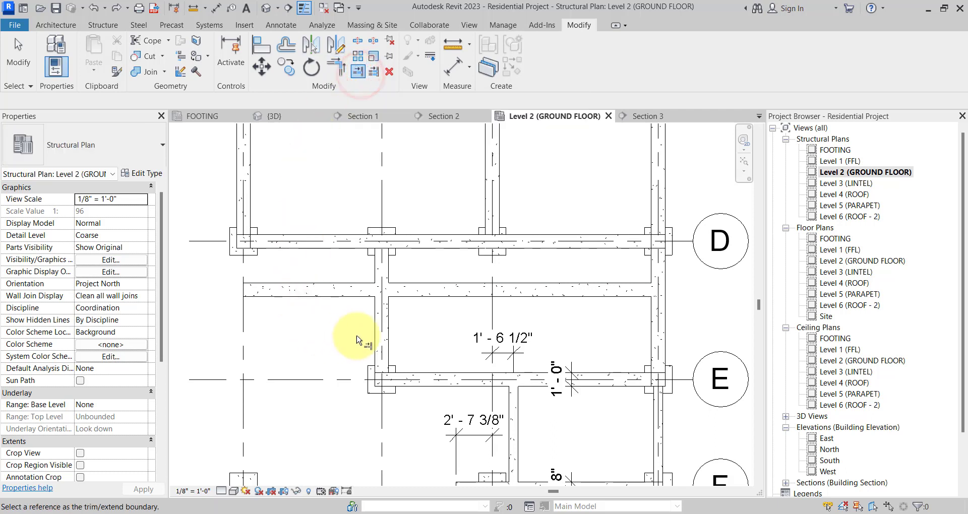
{"action": "left_click", "coordinate": [390, 327]}
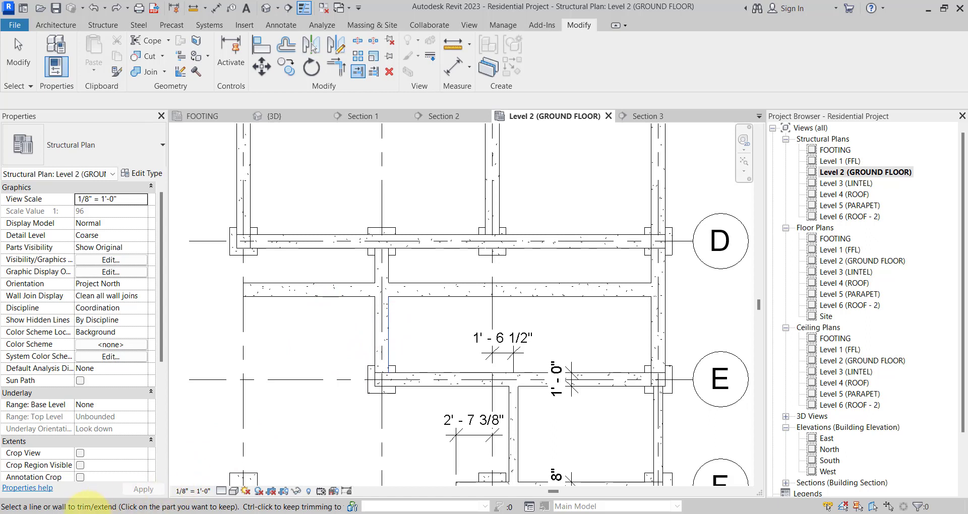
{"action": "left_click", "coordinate": [324, 298]}
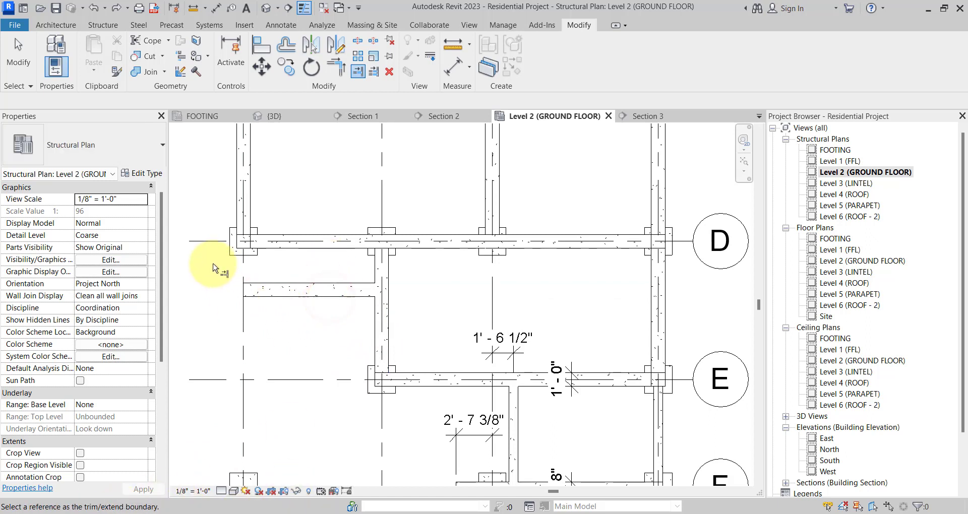
- Trim/extend the grid 1 beam and the short beam between grids D and E to a corner on grid 1
{"action": "scroll", "coordinate": [215, 266], "scroll_direction": "up", "scroll_amount": 2}
{"action": "scroll", "coordinate": [252, 216], "scroll_direction": "up", "scroll_amount": 1}
{"action": "left_click", "coordinate": [336, 67]}
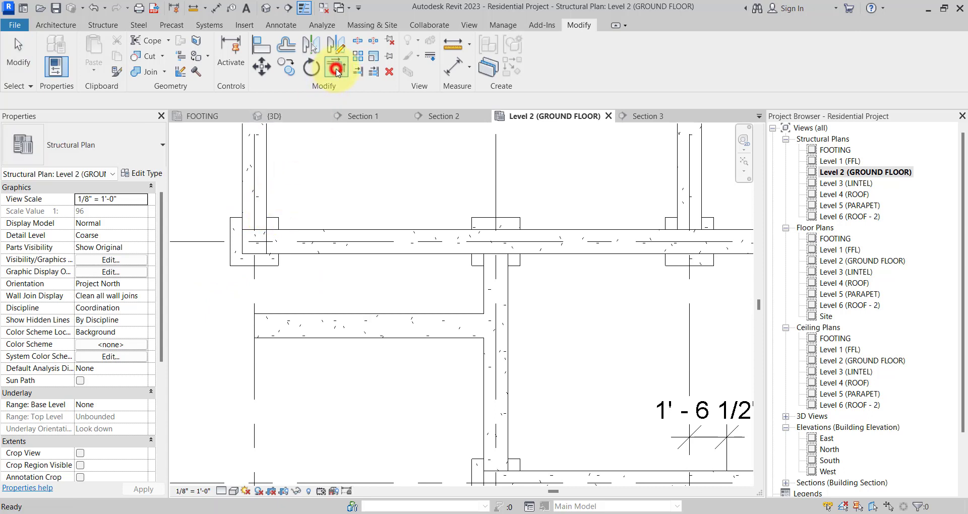
{"action": "left_click", "coordinate": [267, 160]}
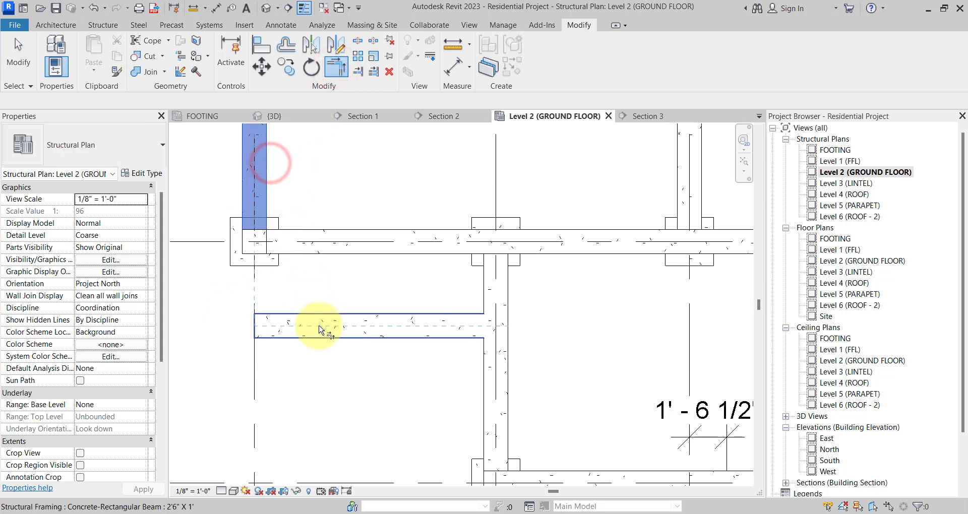
{"action": "left_click", "coordinate": [318, 327]}
{"action": "scroll", "coordinate": [323, 333], "scroll_direction": "down", "scroll_amount": 2}
{"action": "key", "text": "Escape"}
{"action": "scroll", "coordinate": [347, 343], "scroll_direction": "down", "scroll_amount": 1}
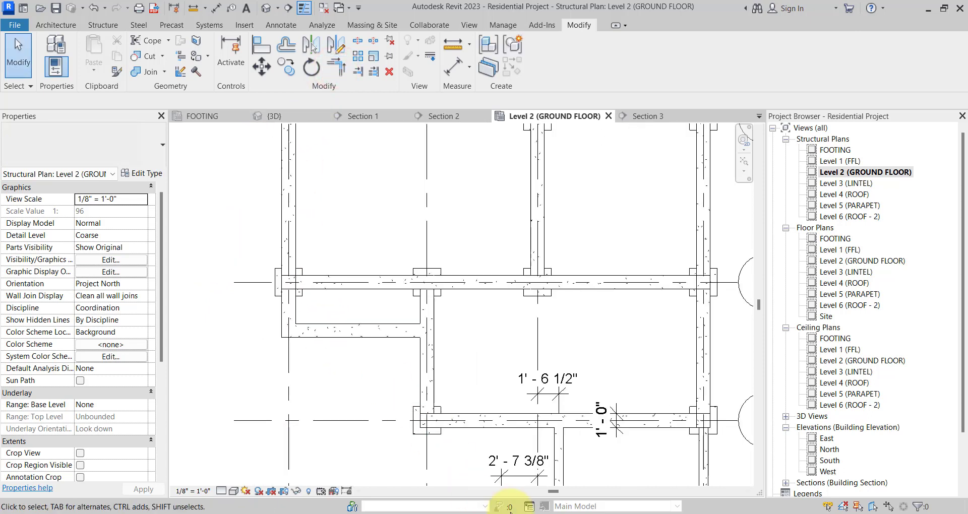
- Compare the Revit foundation beam layout across grids A–F and 1–4 with the A101 Foundation Plan in the Acrobat PDF
{"action": "left_click", "coordinate": [704, 513]}
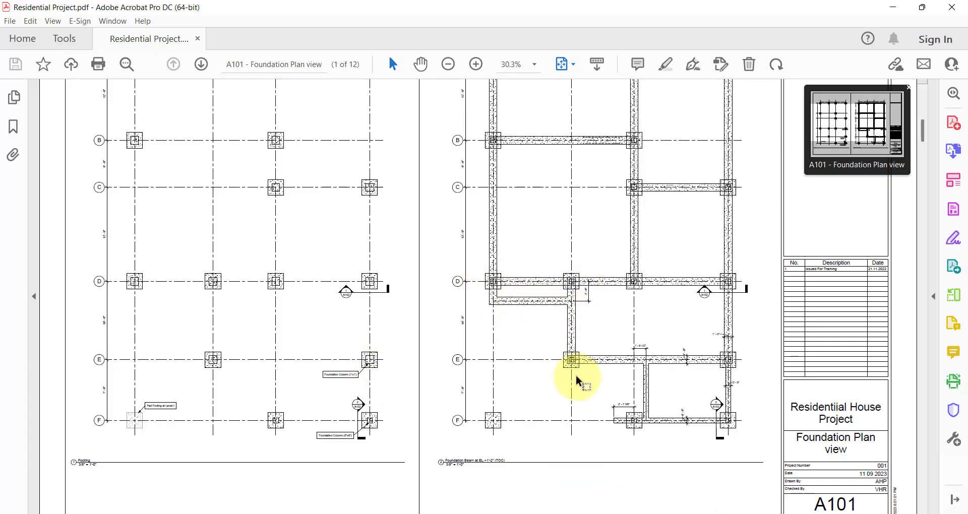
{"action": "left_click", "coordinate": [680, 513]}
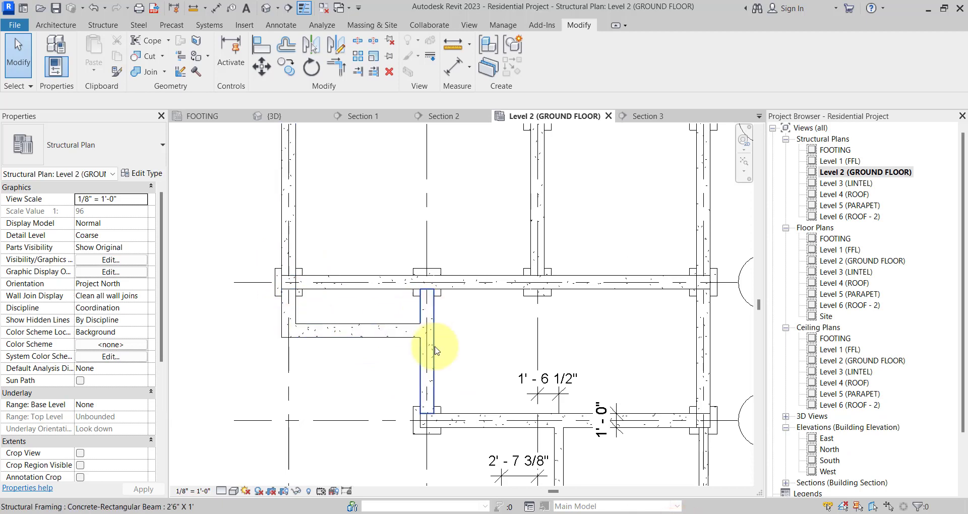
{"action": "scroll", "coordinate": [413, 340], "scroll_direction": "down", "scroll_amount": 2}
{"action": "scroll", "coordinate": [551, 393], "scroll_direction": "down", "scroll_amount": 2}
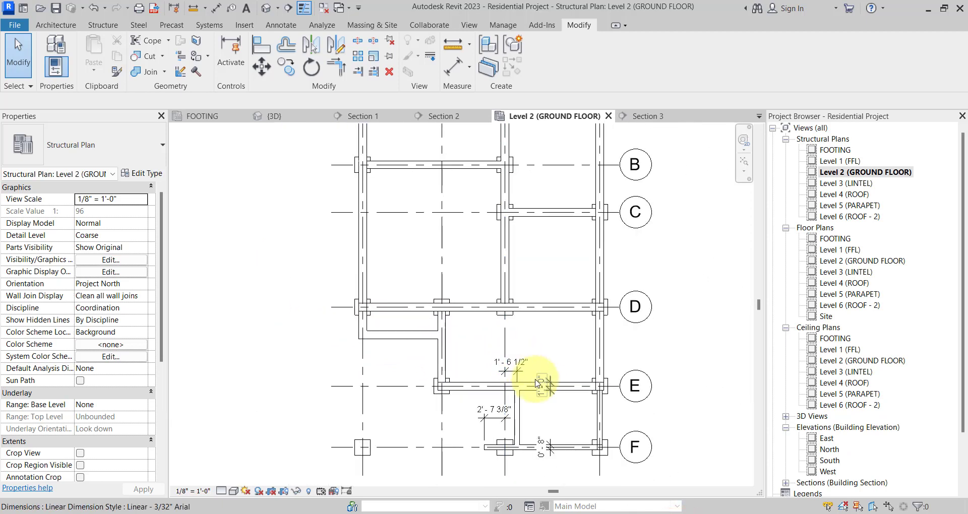
{"action": "scroll", "coordinate": [603, 356], "scroll_direction": "down", "scroll_amount": 1}
{"action": "mouse_move", "coordinate": [607, 371]}
{"action": "middle_mouse_down"}
{"action": "mouse_move", "coordinate": [570, 406]}
{"action": "mouse_move", "coordinate": [555, 407]}
{"action": "mouse_move", "coordinate": [548, 428]}
{"action": "mouse_move", "coordinate": [536, 423]}
{"action": "middle_mouse_up"}
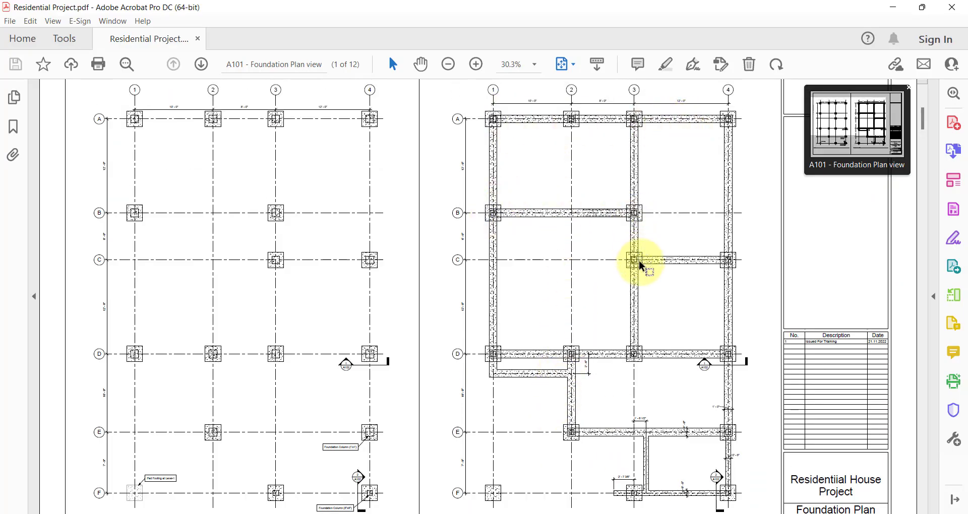
{"action": "scroll", "coordinate": [615, 393], "scroll_direction": "down", "scroll_amount": 1}
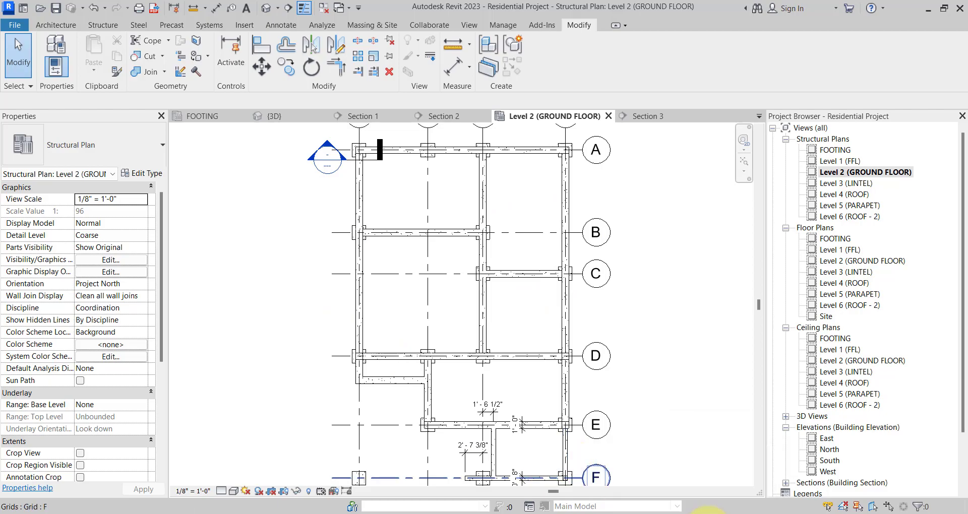
{"action": "left_click", "coordinate": [708, 513]}
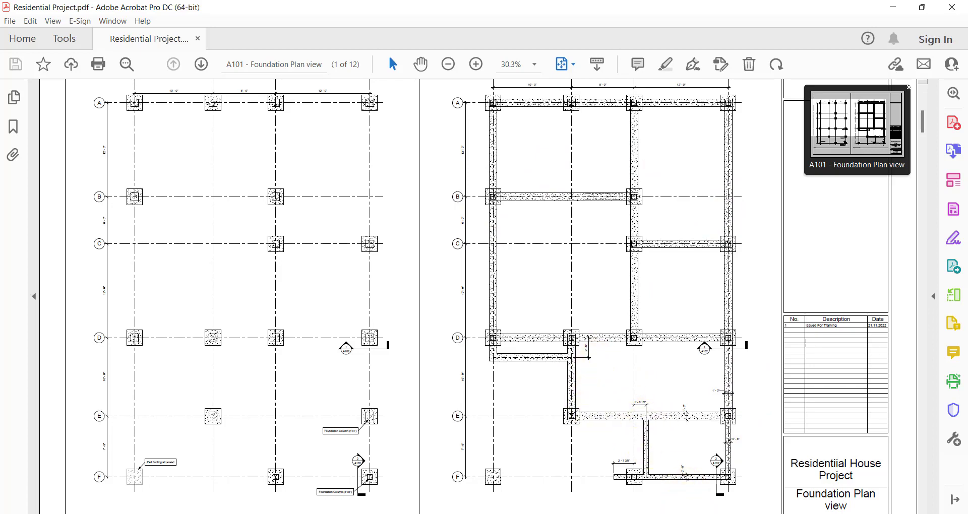
{"action": "key", "text": "alt+Tab"}
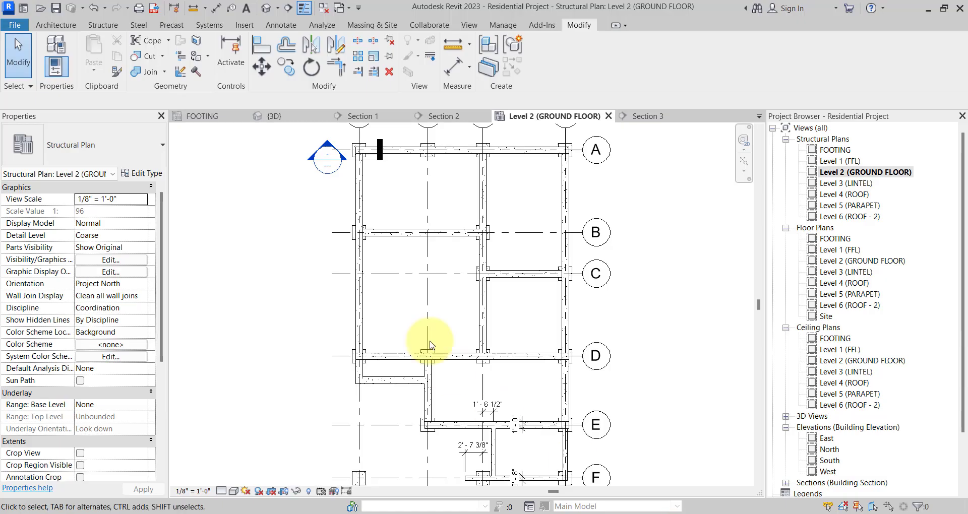
{"action": "left_click", "coordinate": [710, 513]}
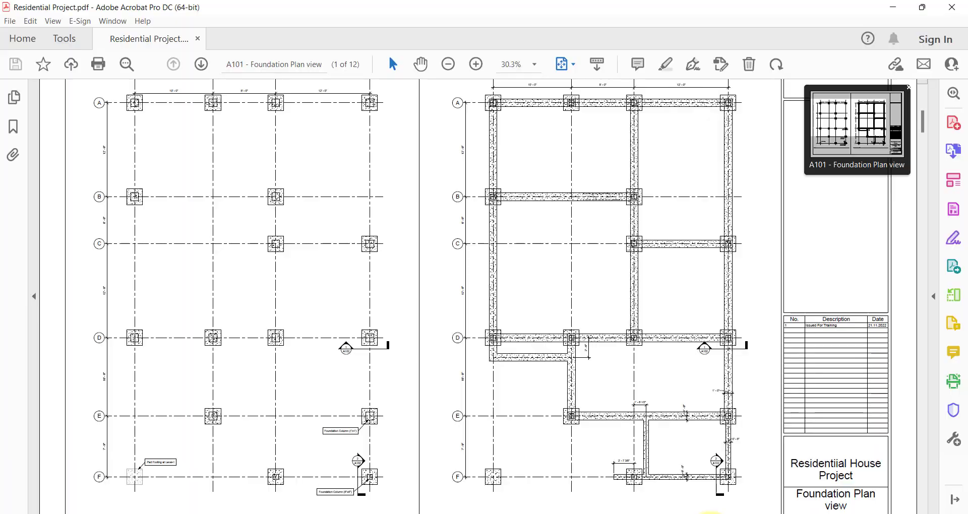
{"action": "left_click", "coordinate": [690, 512]}
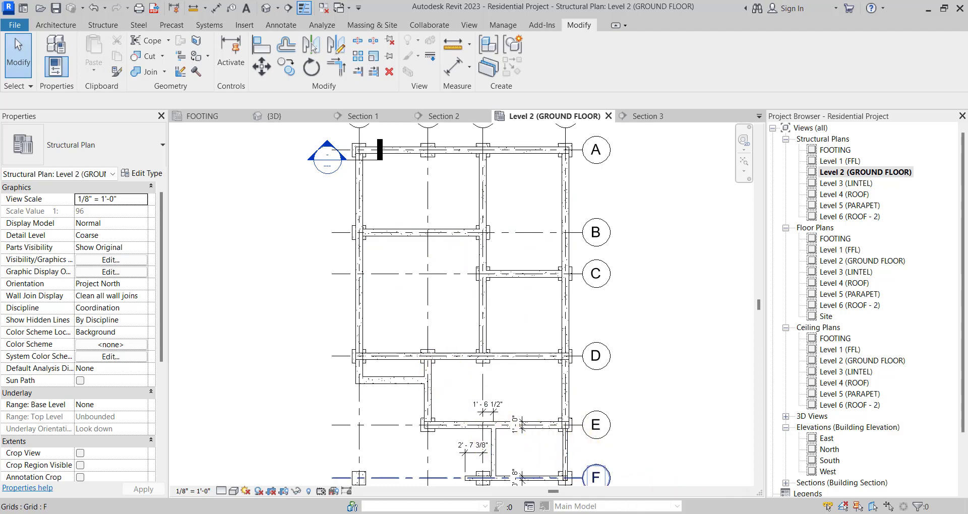
{"action": "left_click", "coordinate": [680, 513]}
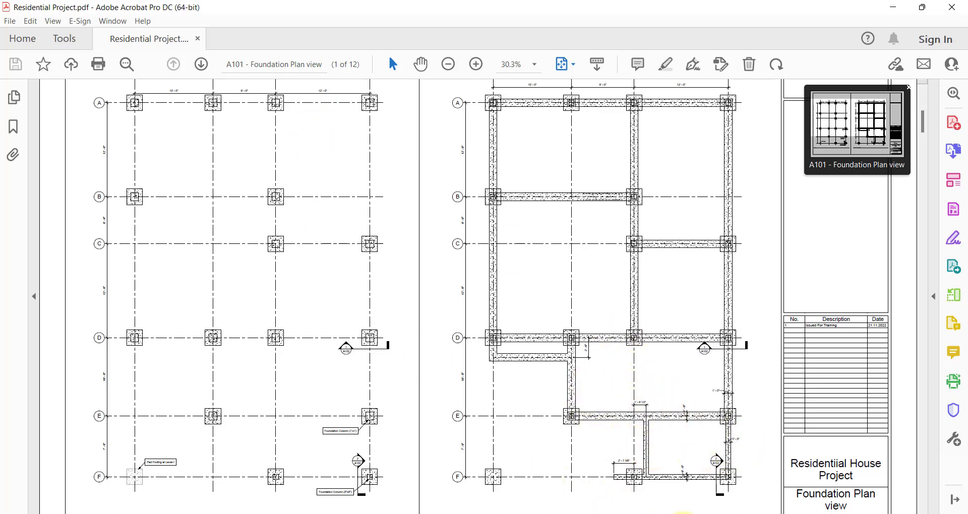
{"action": "left_click", "coordinate": [680, 513]}
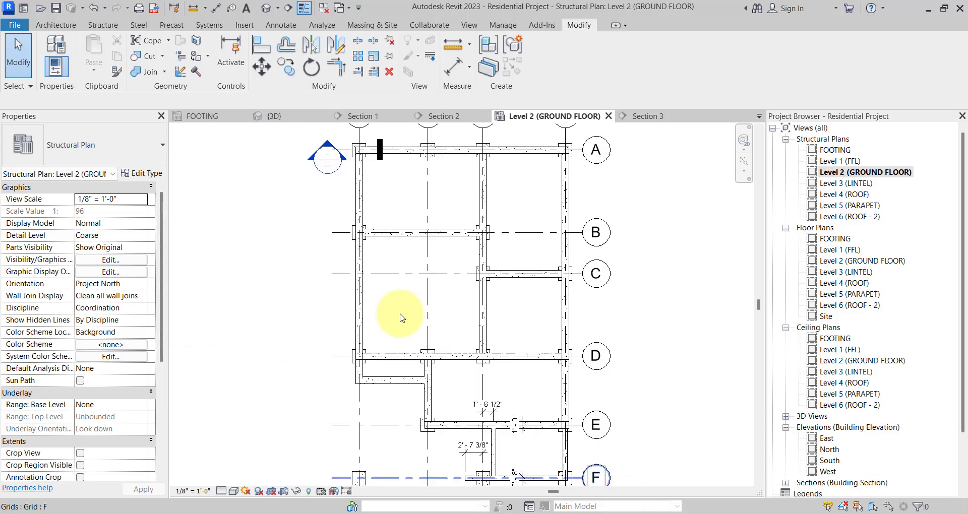
- Open the default 3D view and examine the whole foundation beam frame from several angles
{"action": "left_click", "coordinate": [266, 8]}
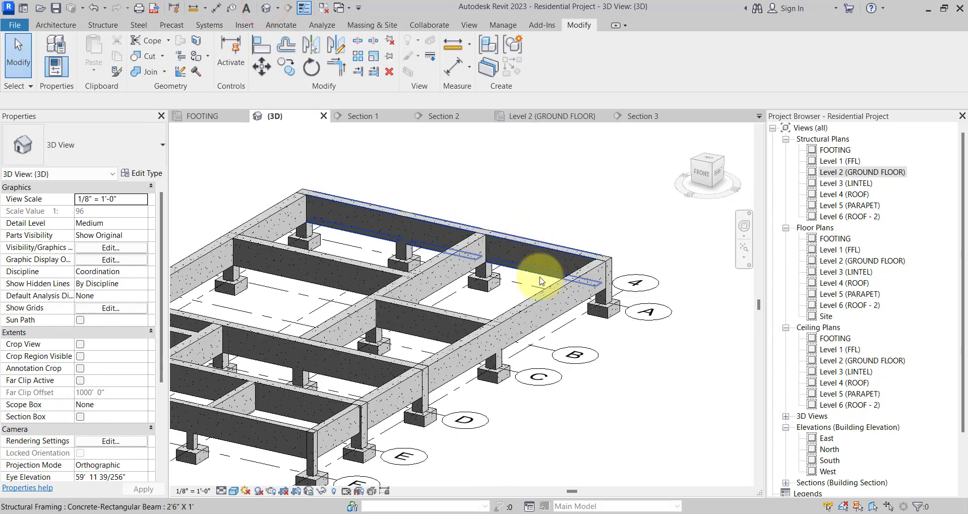
{"action": "middle_click_drag", "start_coordinate": [680, 401], "coordinate": [566, 499], "text": "shift"}
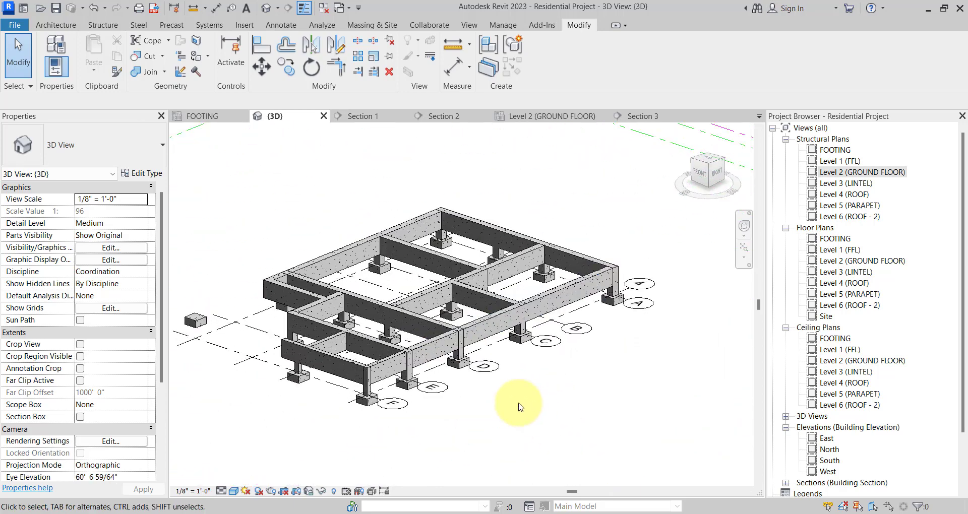
{"action": "middle_click_drag", "start_coordinate": [520, 407], "coordinate": [563, 448], "text": "shift"}
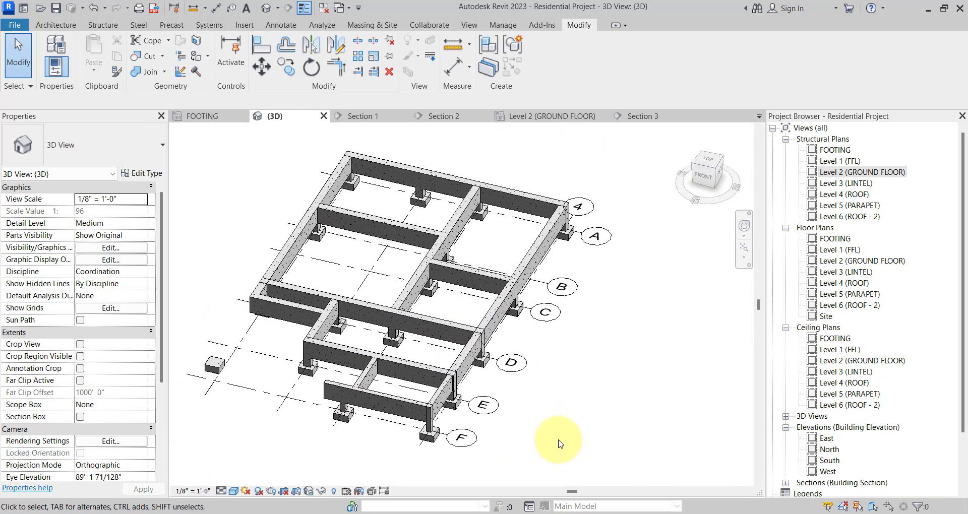